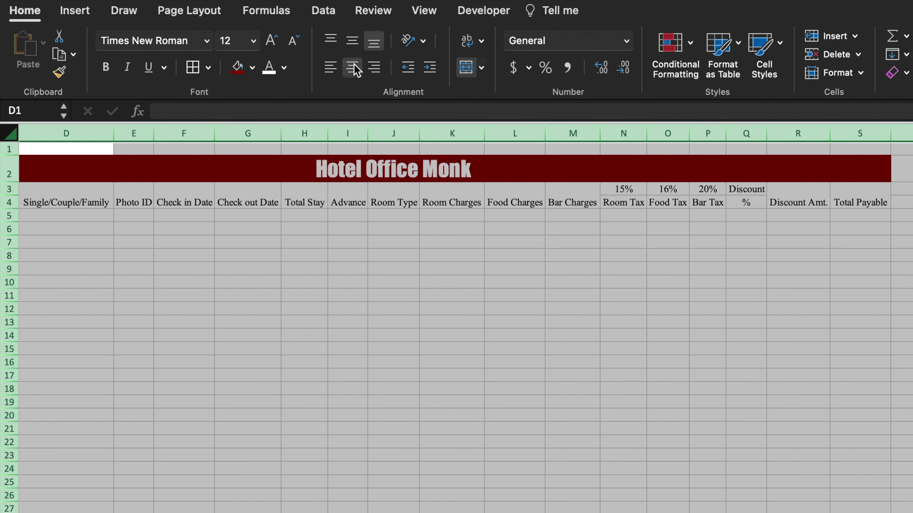
Step: Center the header labels horizontally and vertically, and make header rows 3–4 bold
left_click(352, 41)
left_click(11, 189)
left_click_drag(12, 189, 16, 204)
left_click(106, 67)
left_click(257, 299)
Step: AutoFit every column on the sheet to fit its header text
left_click(11, 136)
double_click(197, 133)
left_click(326, 282)
Step: Fill the header block from Sl. No. to Total Payable sage green
left_click_drag(87, 195, 802, 196)
left_click(252, 68)
left_click(375, 176)
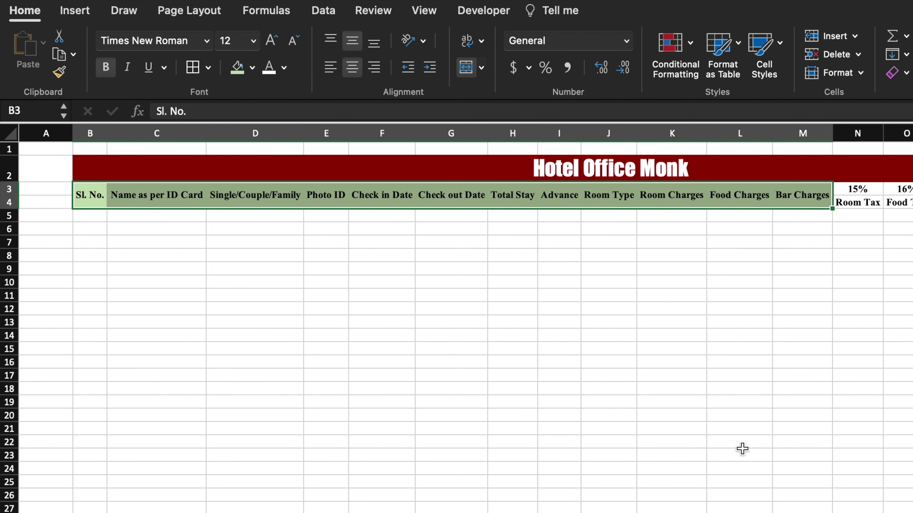
scroll(819, 362, "right", 4)
left_click_drag(755, 198, 813, 196)
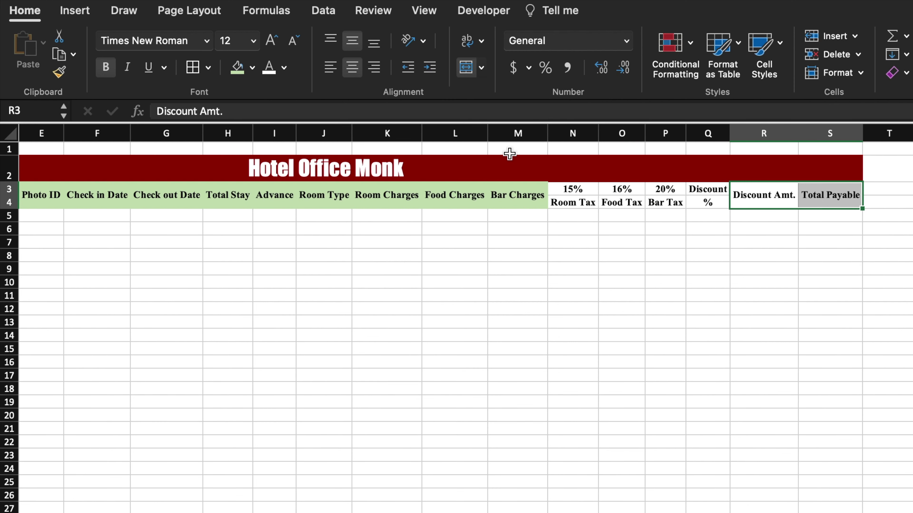
left_click(236, 67)
Step: Give the 15%, 16% and 20% rate cells yellow fill with red text
left_click_drag(573, 189, 706, 188)
left_click(252, 67)
left_click(287, 256)
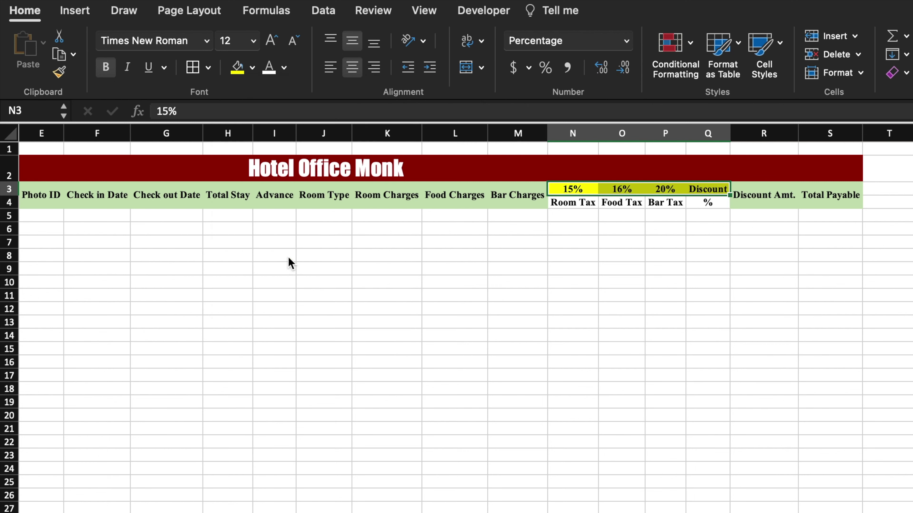
left_click(284, 67)
left_click(289, 256)
Step: Give the Room Tax tax label cells red fill with yellow text
left_click_drag(572, 202, 706, 202)
left_click(252, 67)
left_click(257, 255)
left_click(284, 67)
left_click(319, 255)
Step: Narrow column A to a thin margin and apply All Borders to the table
scroll(320, 260, "left", 4)
left_click_drag(71, 136, 22, 135)
left_click_drag(369, 164, 377, 397)
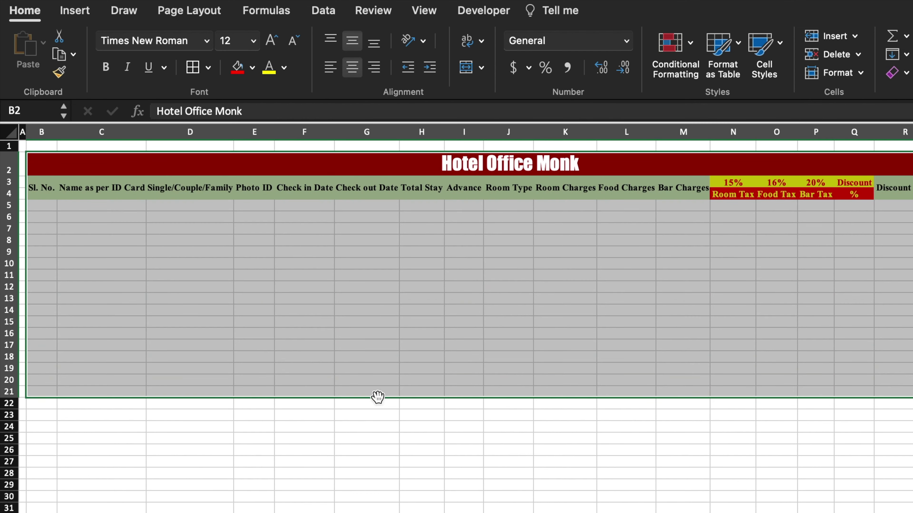
left_click(49, 207)
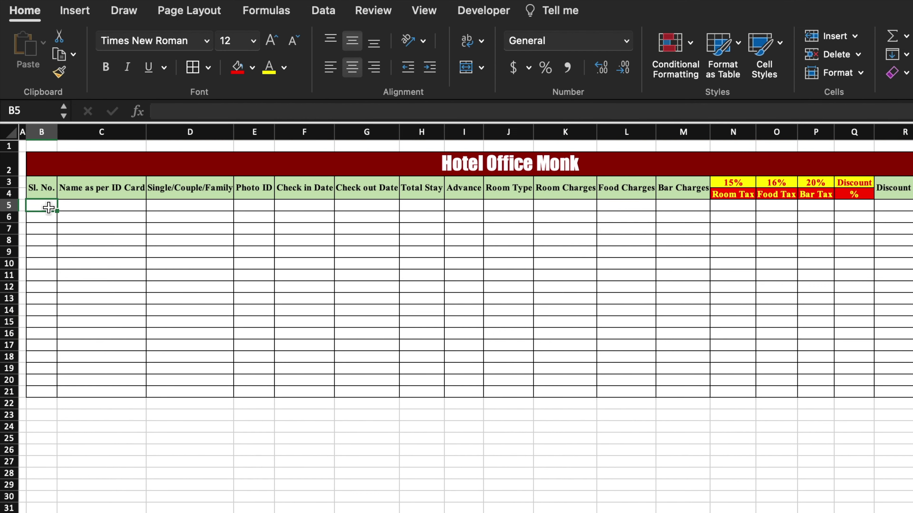
Step: Fill Sl. No. with the series 1 to 15 and delete the extra bordered rows
type("1")
left_click(73, 251)
left_click(45, 205)
left_click_drag(57, 211, 8, 392)
left_click(71, 372)
left_click(85, 414)
left_click(43, 369)
left_click(8, 382)
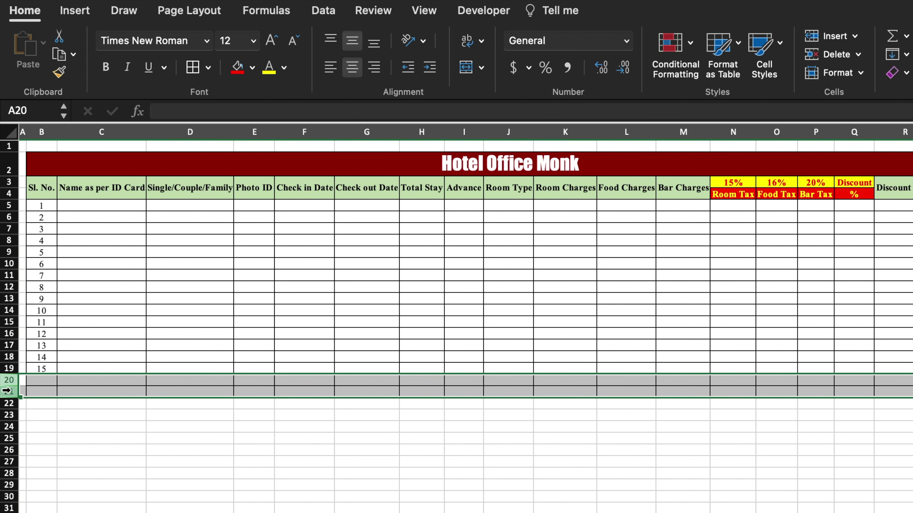
key("ctrl+minus")
left_click(253, 450)
left_click(424, 10)
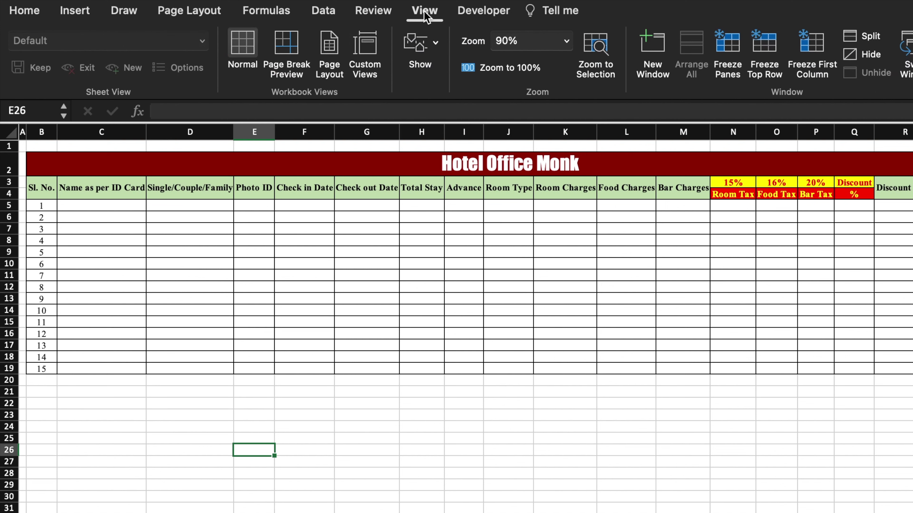
Step: Hide the sheet gridlines and type 'Rooms' and 'Rent' headers right of the table
left_click(436, 48)
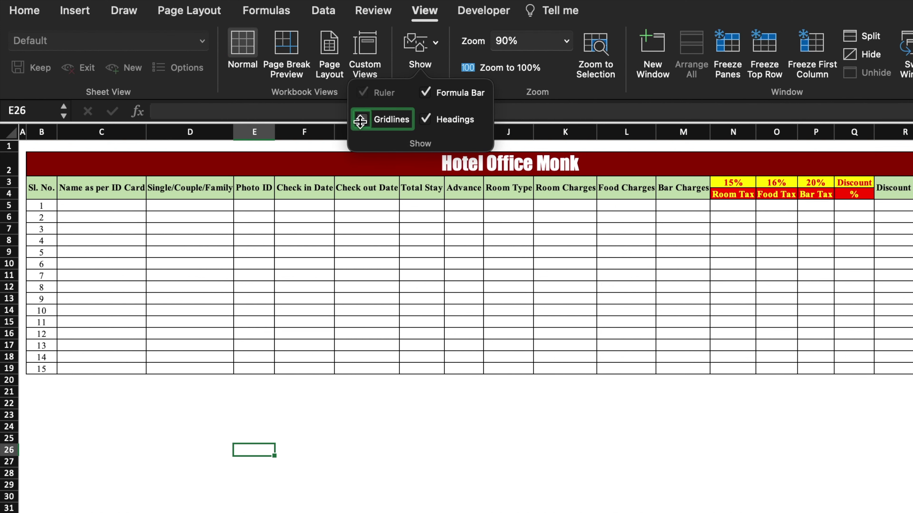
left_click(360, 120)
scroll(693, 208, "right", 3)
left_click(692, 208)
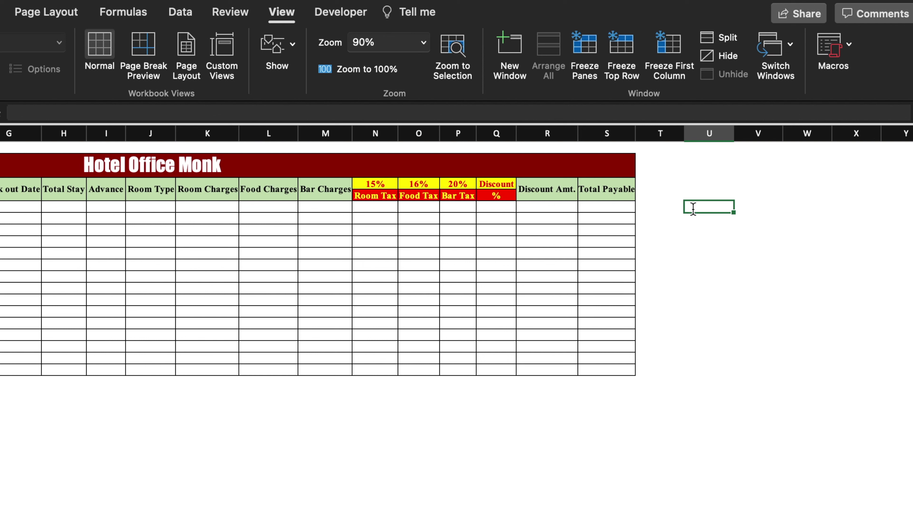
type("Rooms")
left_click(754, 208)
type("R")
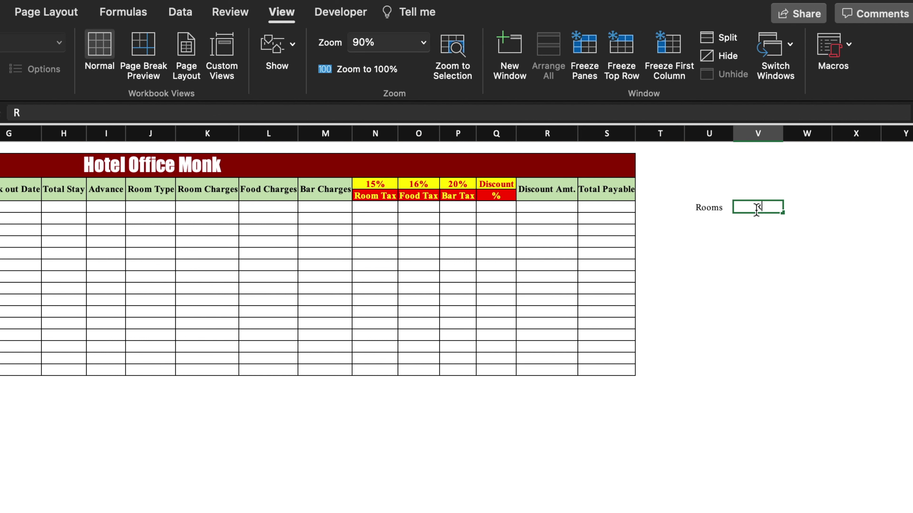
type("ent")
Step: List the room types Single, Double, Suit, Studio, Deluxe and Villa under Rooms
left_click(711, 218)
type("Single")
key("Return")
type("Double")
key("Return")
type("Suit")
key("Return")
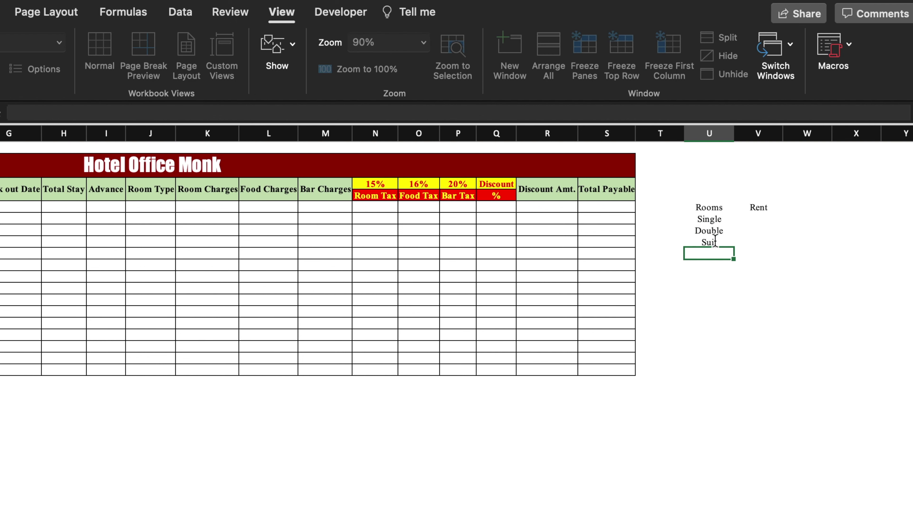
type("Studio")
key("Return")
type("Deluxe")
key("Return")
type("Villa")
Step: Enter rents 2500, 3500, 4500, 5500, 7500 and 10500 under Rent
left_click(761, 221)
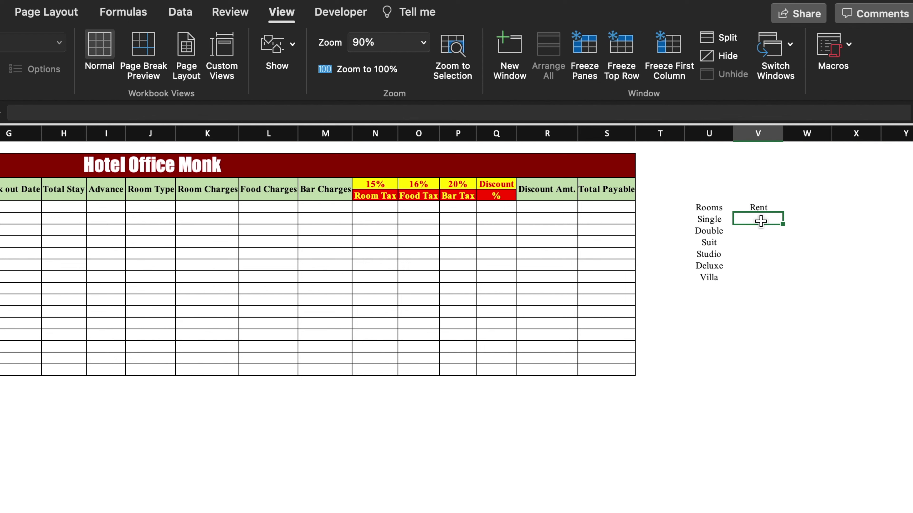
type("2500")
key("Return")
type("3500")
key("Return")
type("4500")
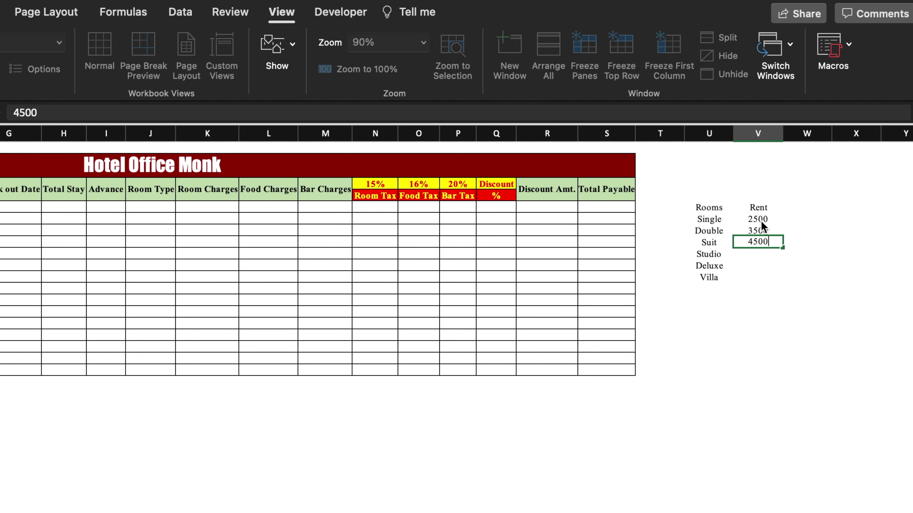
key("Return")
type("5500")
key("Return")
type("7500")
key("Return")
type("10500")
key("Return")
Step: Border the Rooms/Rent table and give its header dark red fill with light text
left_click_drag(709, 208, 757, 208)
left_click(50, 68)
left_click(94, 68)
left_click(126, 69)
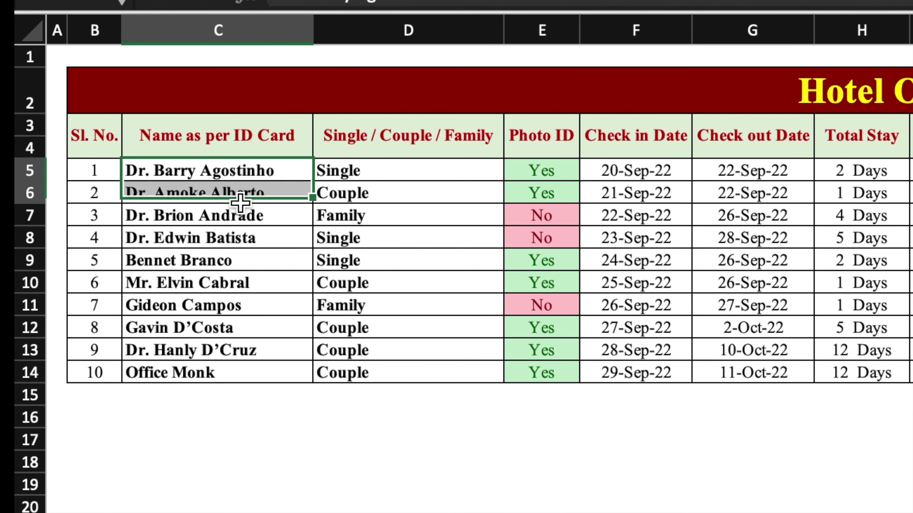
Step: Copy the ten guest names from the finished sheet into Name as per ID Card
left_click_drag(215, 144, 216, 373)
key("ctrl+c")
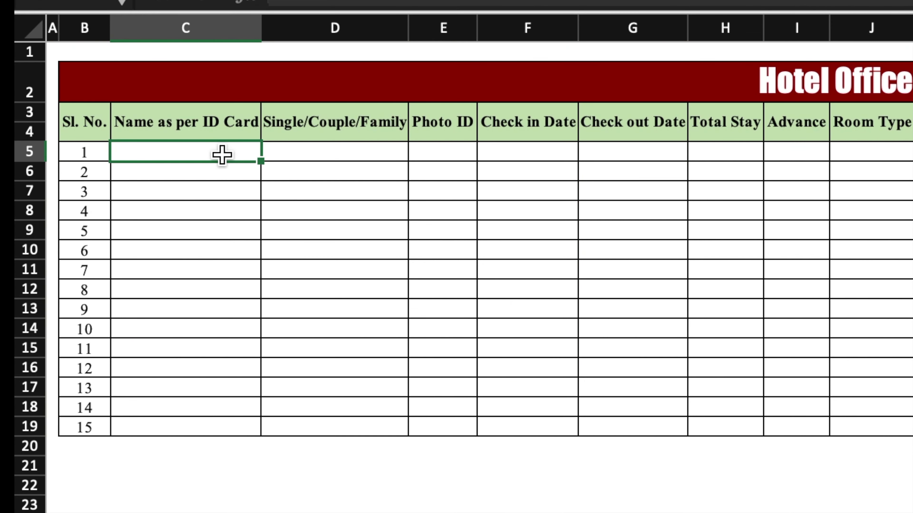
key("ctrl+v")
left_click(391, 154)
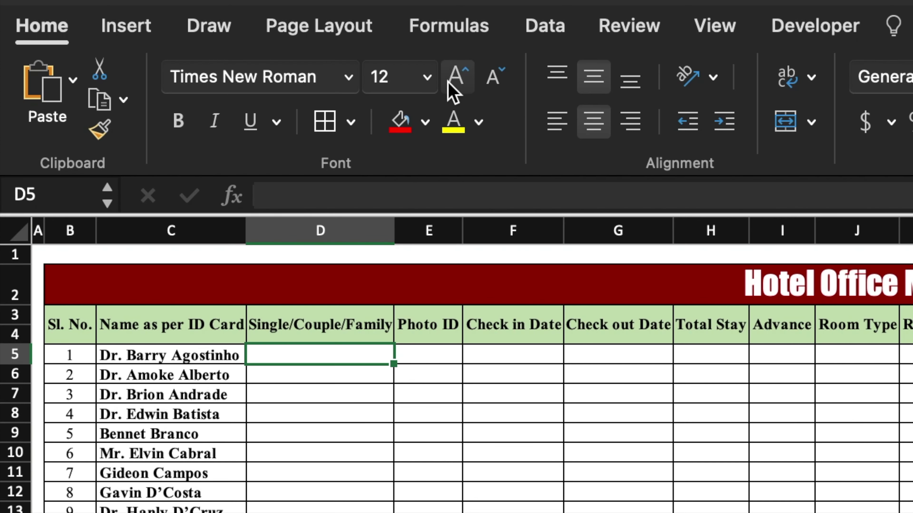
Step: Add a List data validation with source 'Single,Couple,Family' to the first guest-type cell
left_click(544, 24)
left_click(710, 55)
left_click(729, 81)
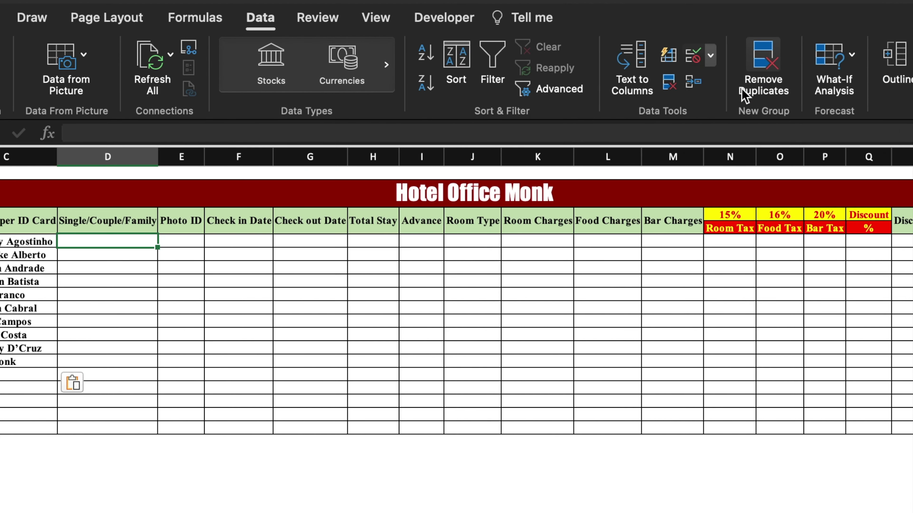
left_click(501, 203)
left_click(432, 255)
left_click(433, 290)
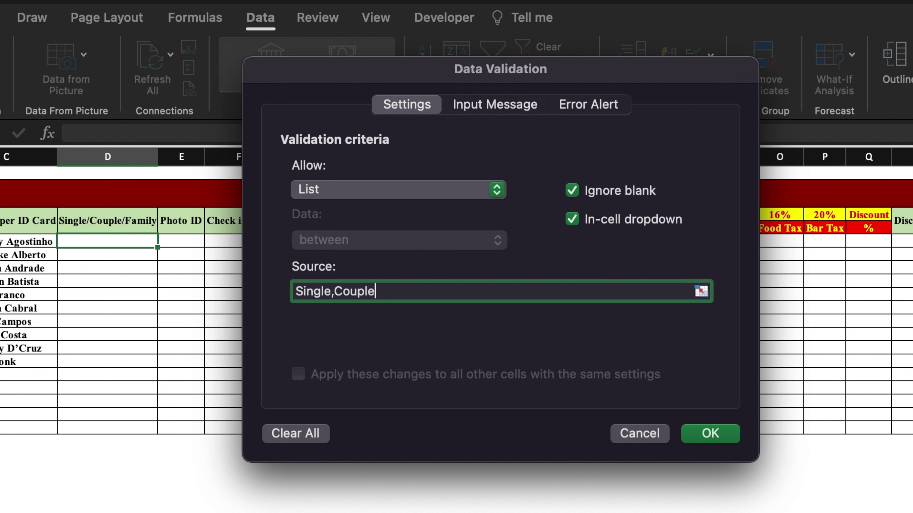
type("Single,Couple,Family")
left_click(724, 435)
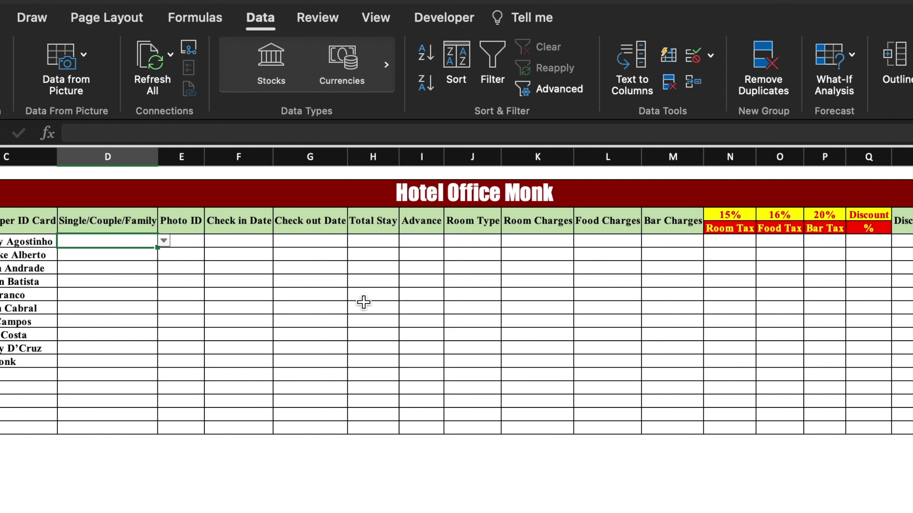
Step: Copy the dropdown down the guest rows and pick Single, Couple or Family for each guest
left_click_drag(157, 248, 152, 434)
left_click(164, 241)
left_click(126, 255)
left_click(164, 254)
left_click(134, 271)
left_click(164, 268)
left_click(134, 288)
left_click(164, 280)
left_click(130, 306)
left_click(163, 294)
left_click(122, 316)
left_click(164, 308)
left_click(102, 363)
left_click(108, 322)
left_click(164, 321)
left_click(108, 341)
left_click(108, 335)
left_click(164, 334)
left_click(113, 369)
left_click(164, 348)
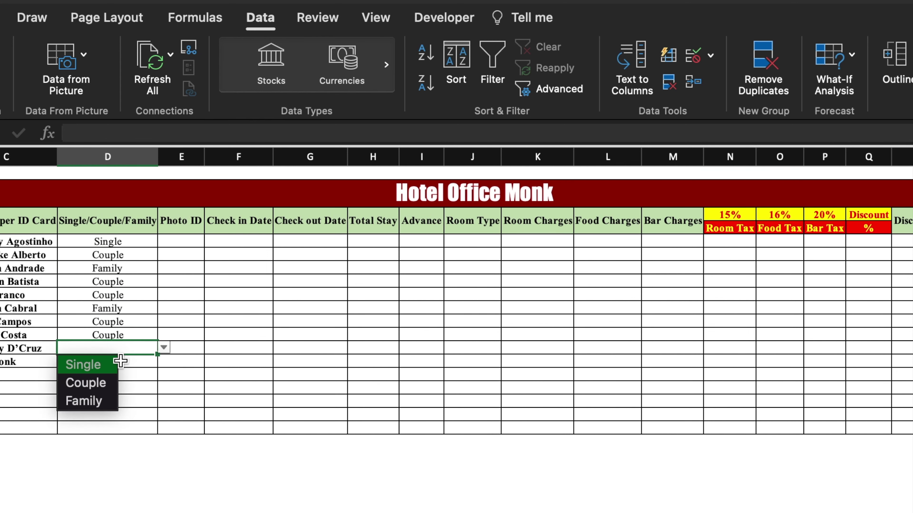
left_click(116, 400)
left_click(116, 362)
left_click(115, 412)
left_click(194, 241)
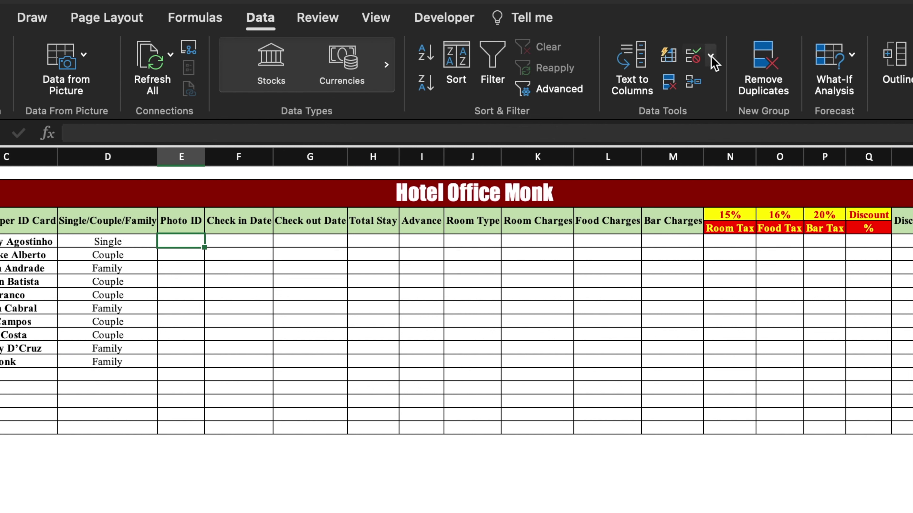
Step: Restrict the Photo ID column to a Yes/No dropdown list with data validation
left_click(692, 54)
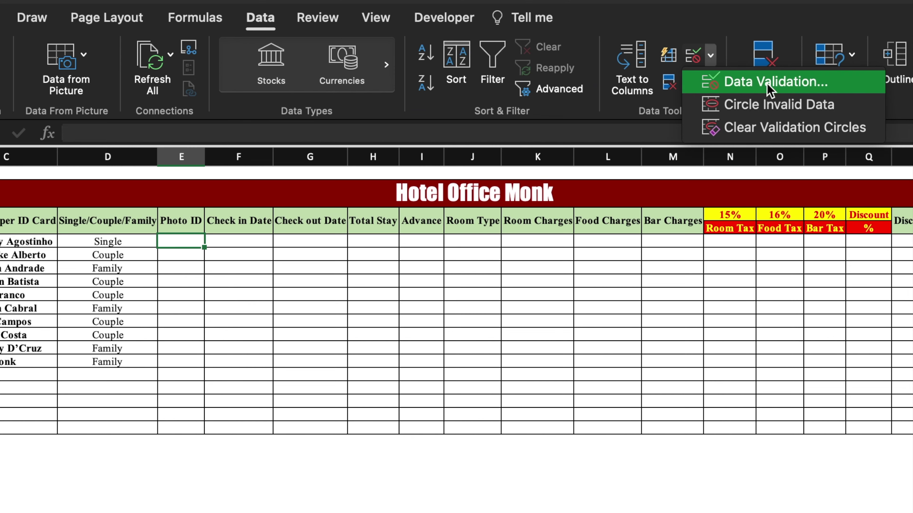
left_click(716, 82)
left_click(497, 189)
left_click(399, 261)
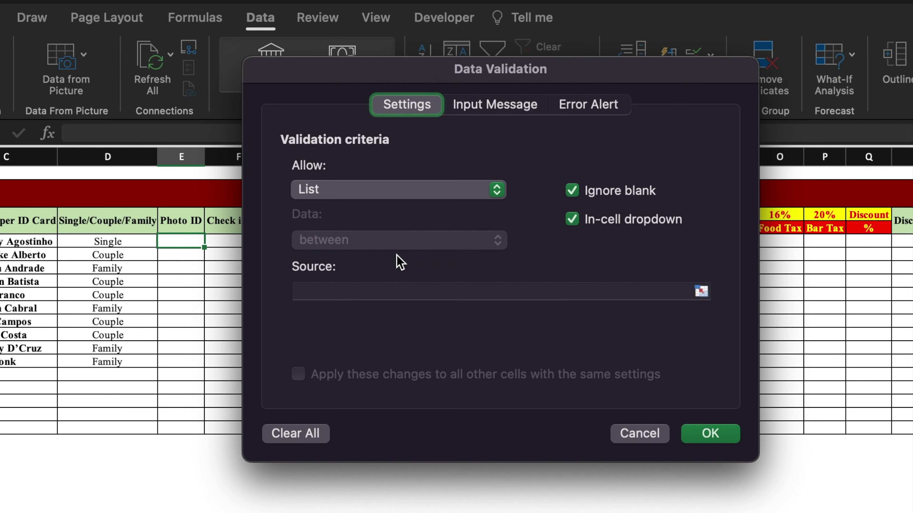
left_click(405, 294)
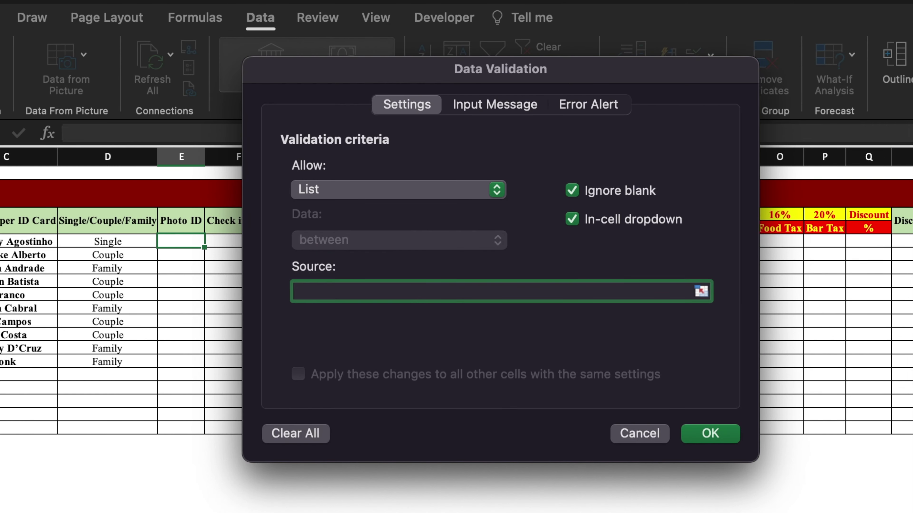
left_click(726, 434)
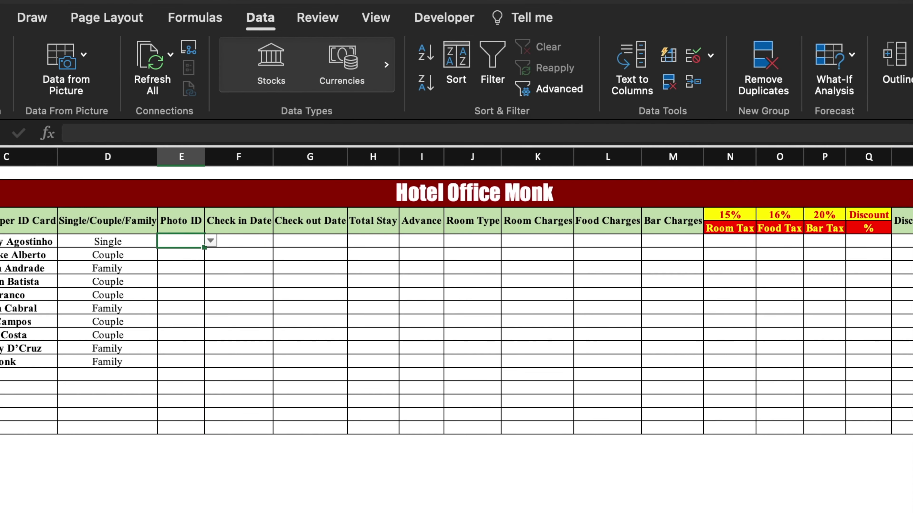
Step: Highlight Photo ID cells equal to 'Yes' with green fill and dark green text
left_click(28, 16)
left_click(681, 57)
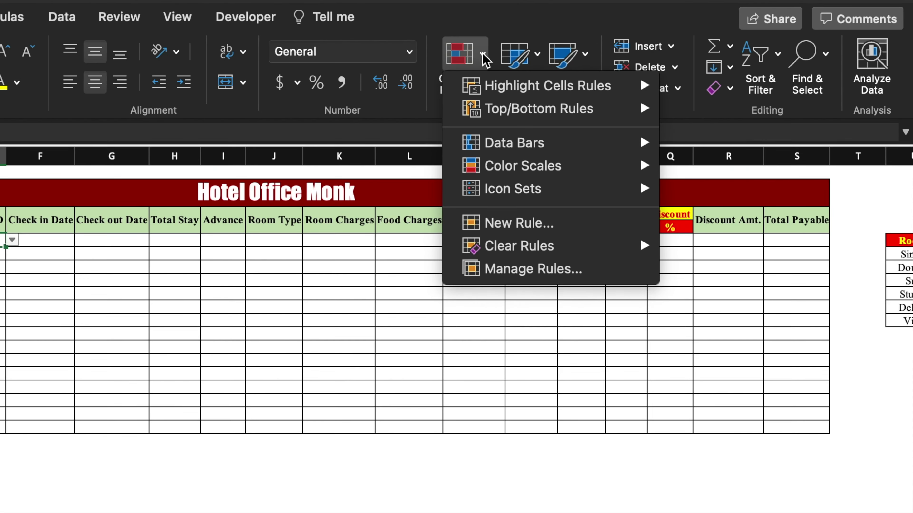
mouse_move(485, 86)
left_click(726, 162)
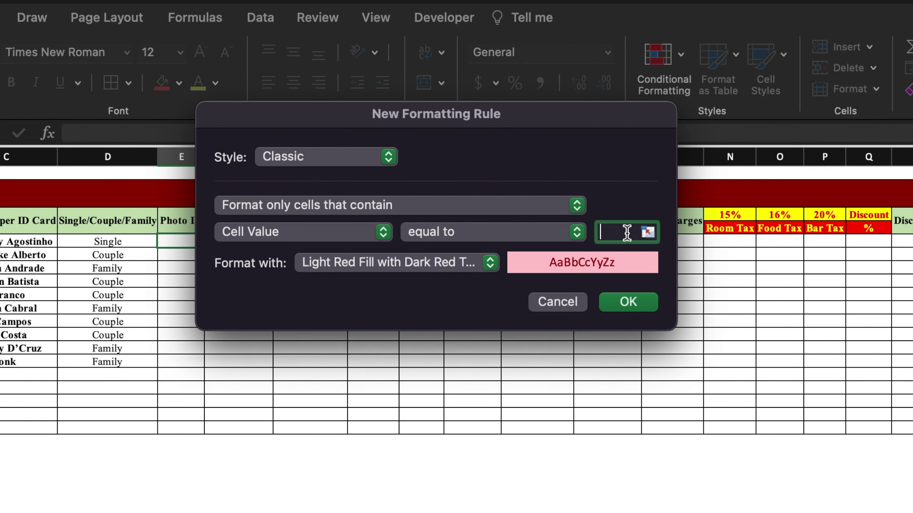
type("Yes")
left_click(492, 268)
left_click(446, 306)
left_click(607, 309)
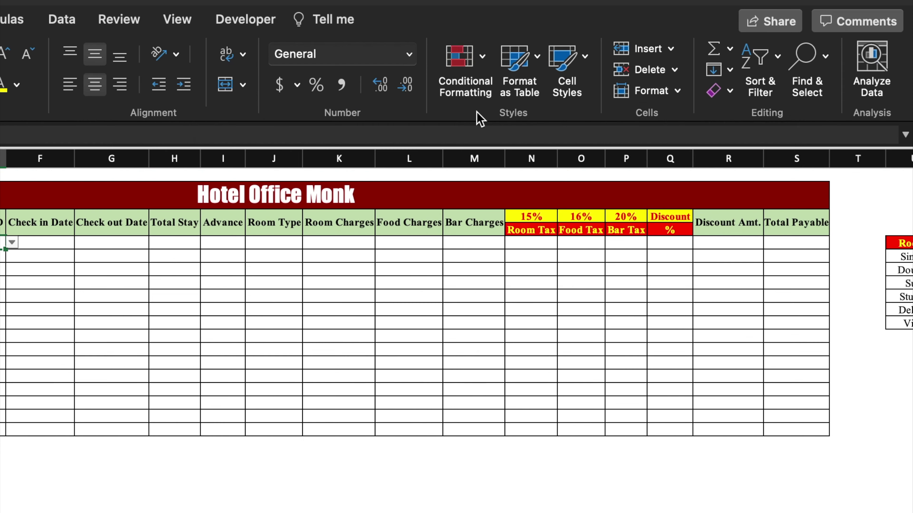
Step: Highlight Photo ID cells equal to 'No' with light red fill
left_click(482, 61)
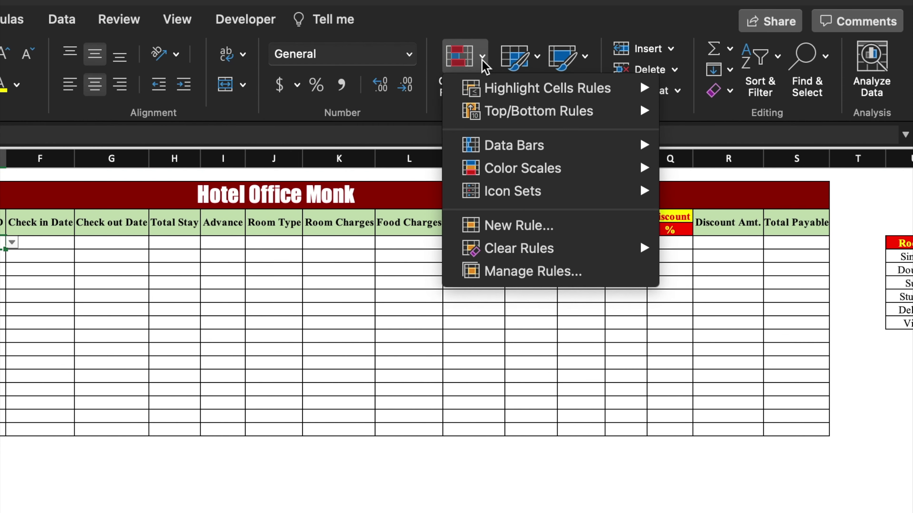
left_click(719, 161)
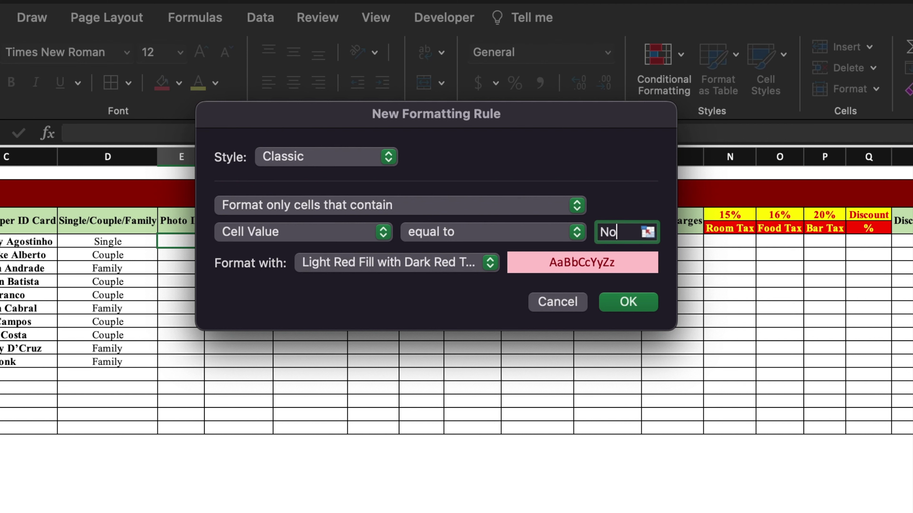
left_click(490, 263)
key("Escape")
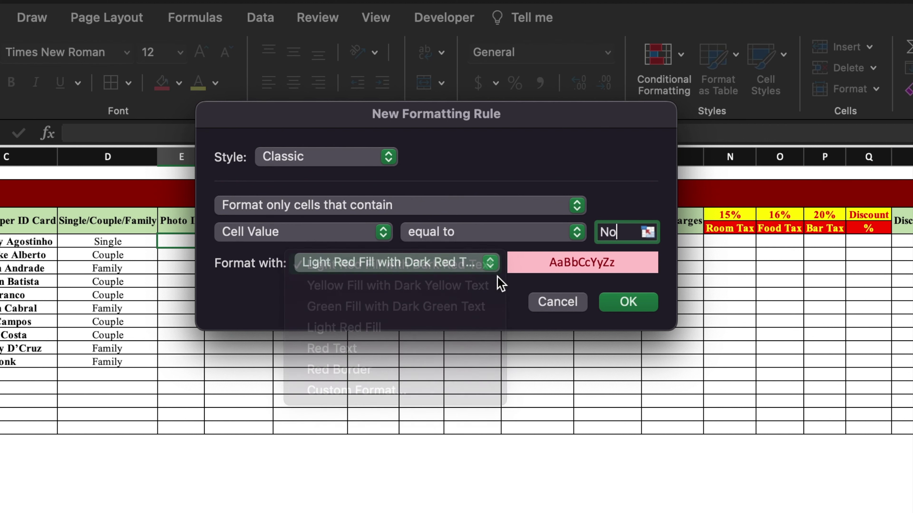
left_click(630, 310)
Step: Enter Yes or No in the Photo ID cell for each of the ten guests
mouse_move(204, 250)
left_mouse_down()
mouse_move(201, 351)
mouse_move(183, 446)
mouse_move(204, 250)
left_mouse_up()
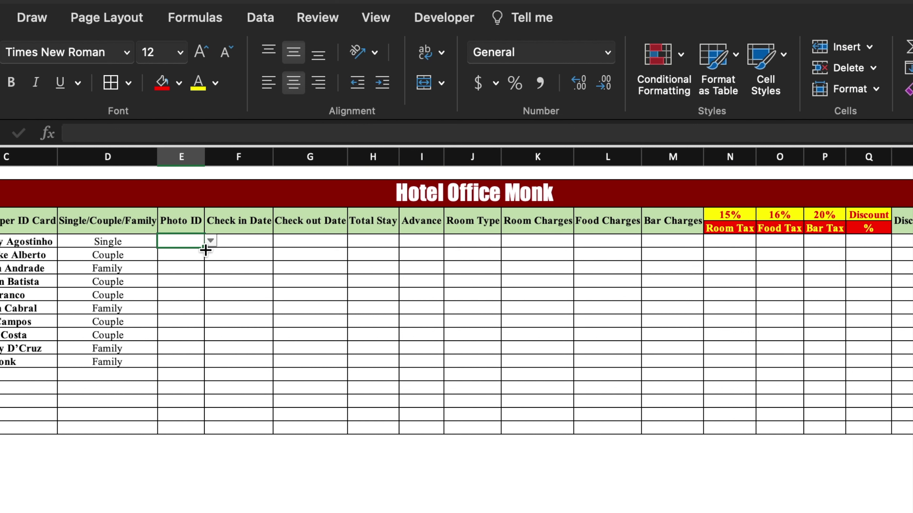
left_click(211, 242)
left_click(182, 258)
left_click(210, 254)
left_click(181, 265)
left_click(211, 269)
left_click(181, 286)
left_click(211, 281)
left_click(173, 297)
type("Yes")
key("Return")
type("Yes")
key("Return")
type("Yes")
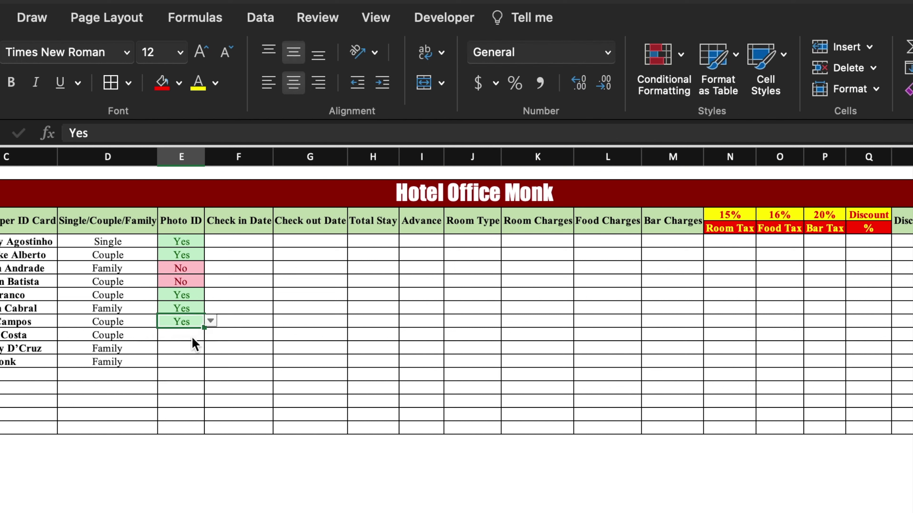
key("Return")
type("Yes")
key("Return")
type("Yes")
key("Return")
type("Yes")
left_click(245, 243)
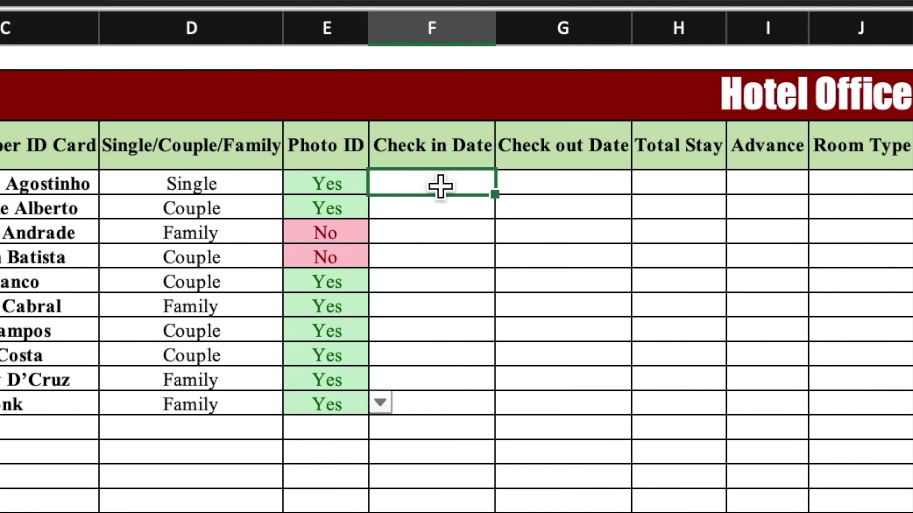
Step: Enter 11/28/2023 as the first check-in date and format it in the 14-Mar-12 date style
type("11/28/2023")
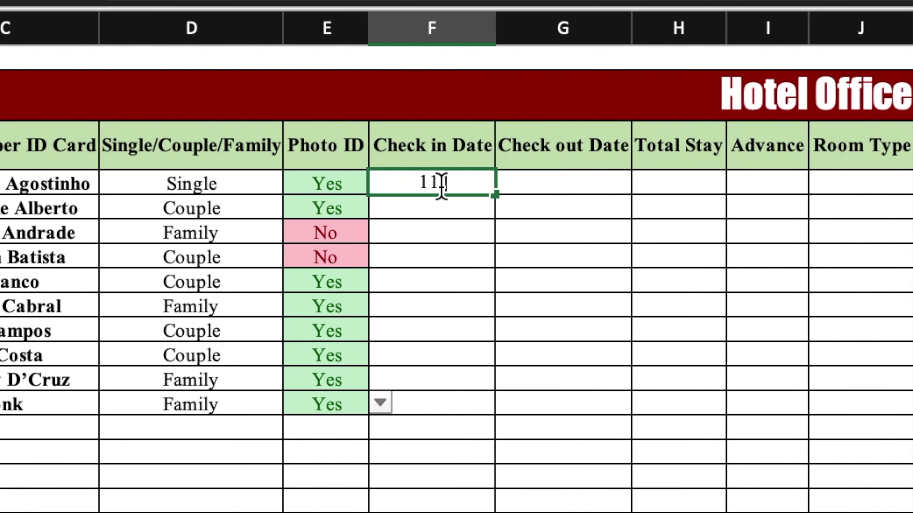
key("Return")
right_click(459, 184)
left_click(414, 189)
right_click(425, 184)
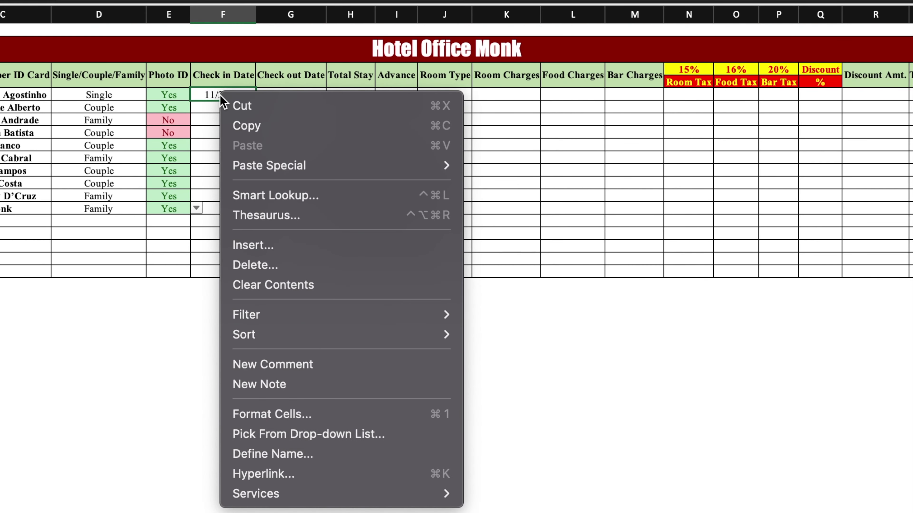
left_click(303, 413)
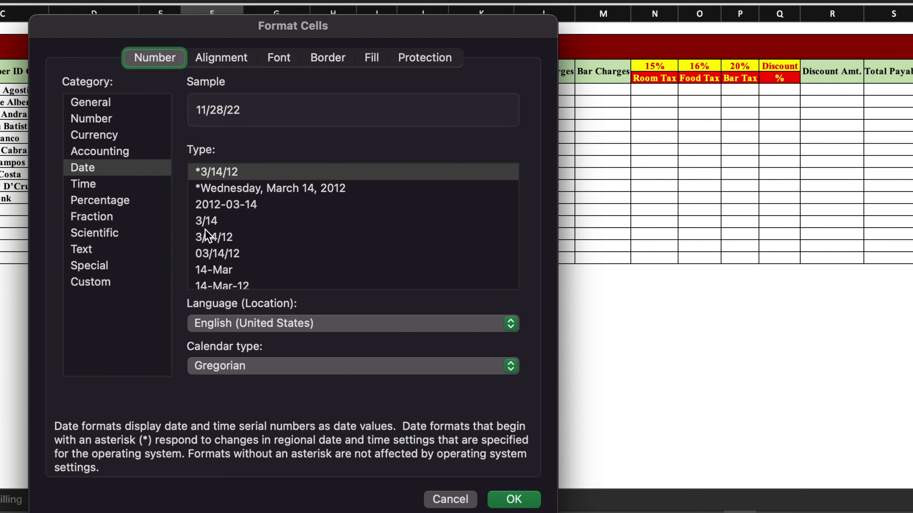
left_click(85, 169)
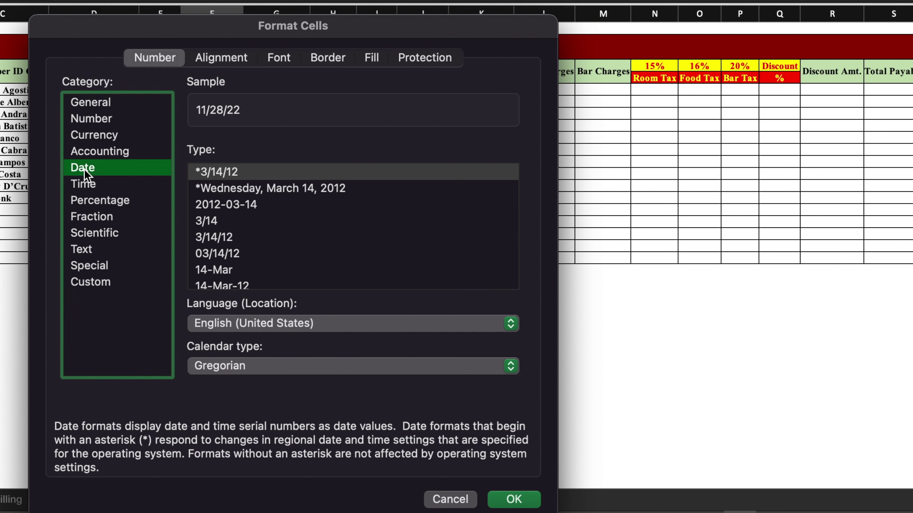
left_click(243, 287)
left_click(517, 498)
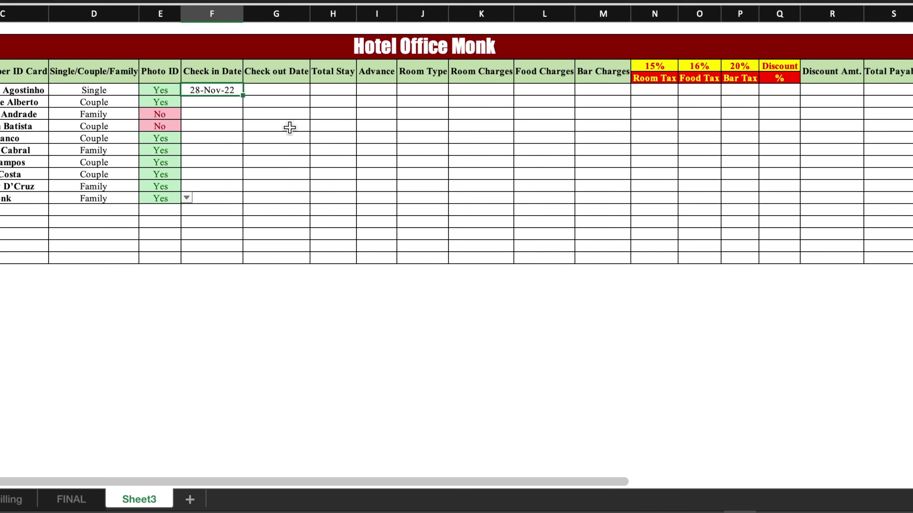
Step: Fill daily check-in dates down to the tenth guest and enter the check-out dates
left_click_drag(242, 94, 241, 200)
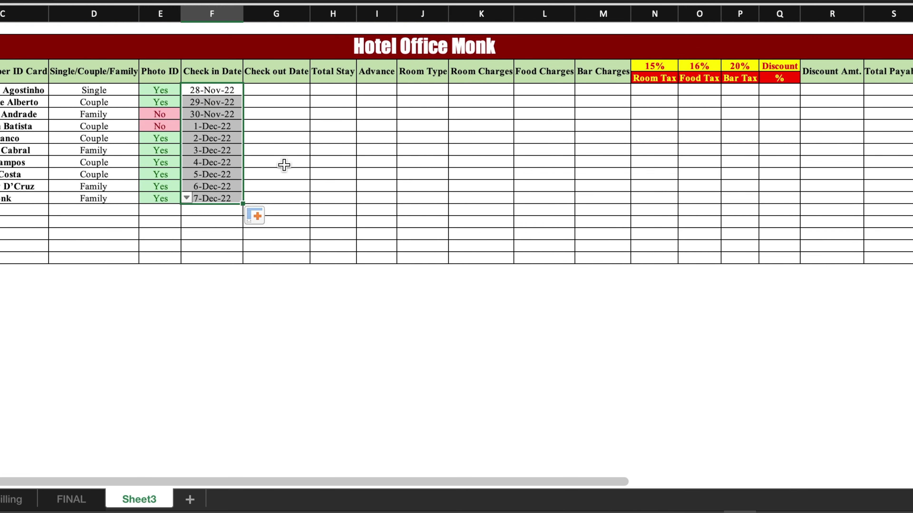
left_click(280, 91)
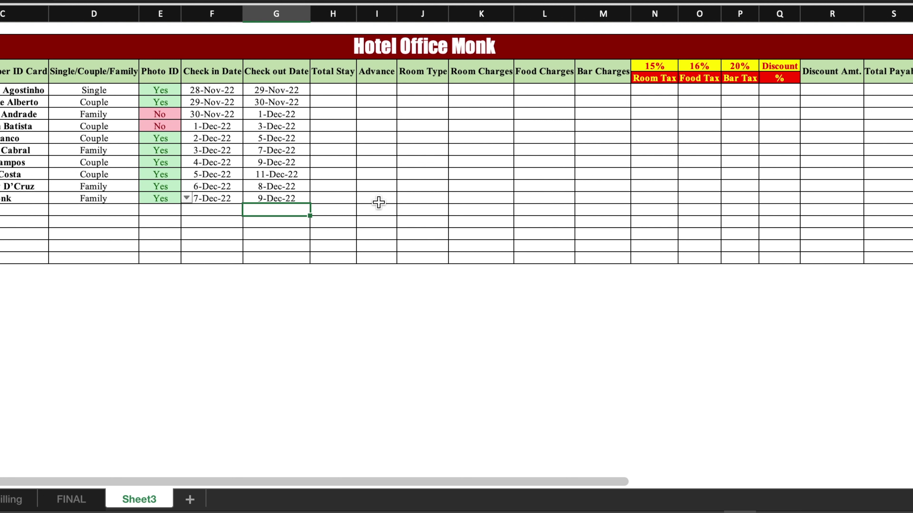
left_click(328, 94)
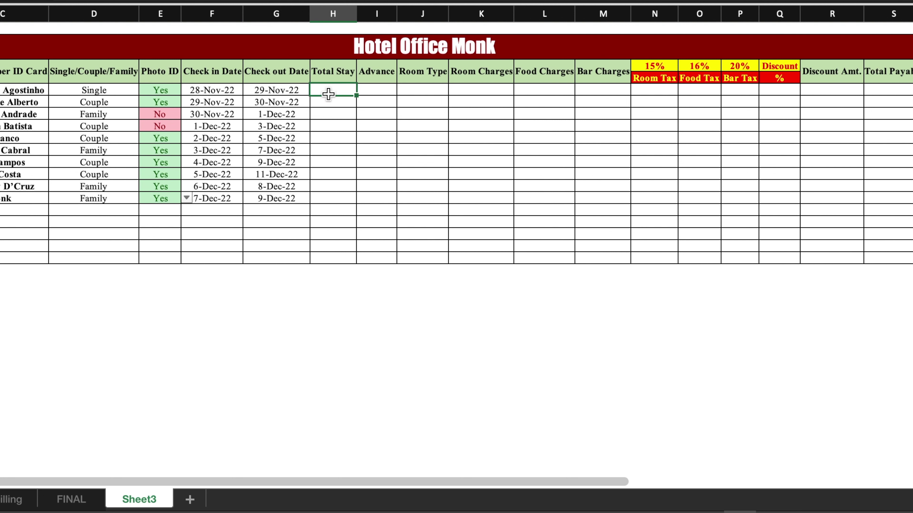
Step: Set Total Stay to =G5-F5 and copy it down for all guests
type("=")
left_click(294, 90)
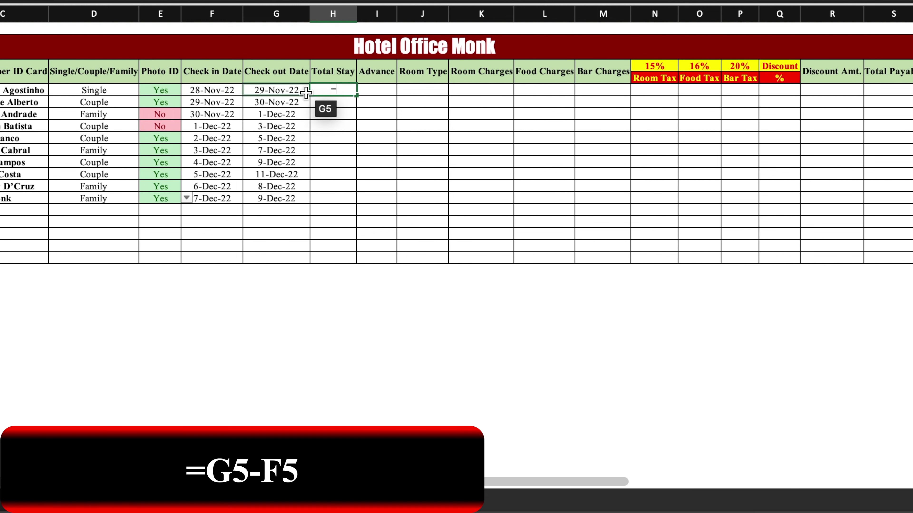
type("-")
left_click(212, 90)
key("Return")
left_click(344, 84)
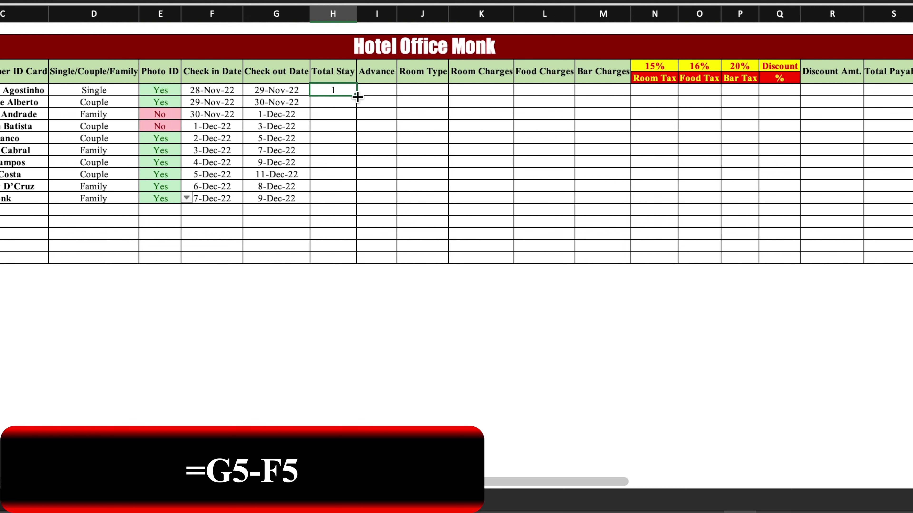
double_click(357, 96)
Step: Enter Advance amounts 2000, 5000, 3000, 3000, 5000, 5000, 5000, 5000, 2000, 2000
left_click(373, 86)
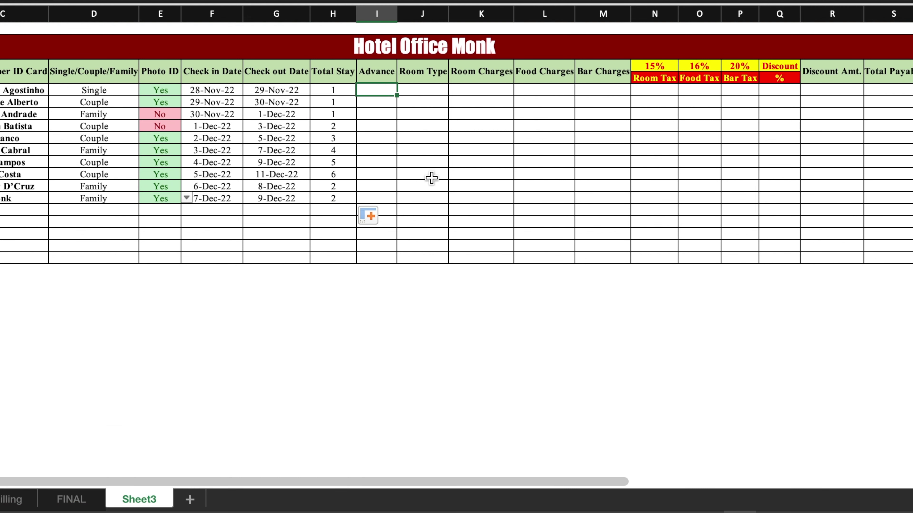
type("2000")
key("Return")
type("5000")
key("Return")
type("3000")
key("Return")
type("3000 5000 5000 5000 5000 2000 2")
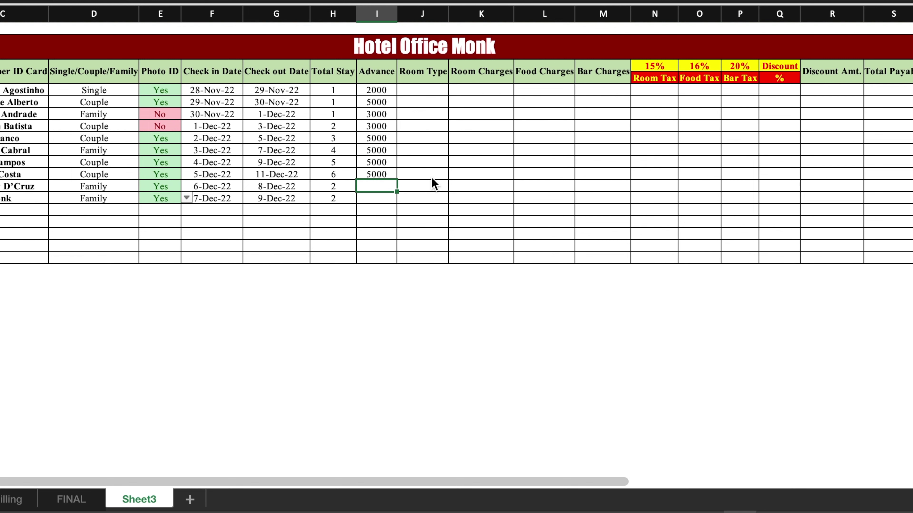
type("000")
key("Return")
left_click(436, 93)
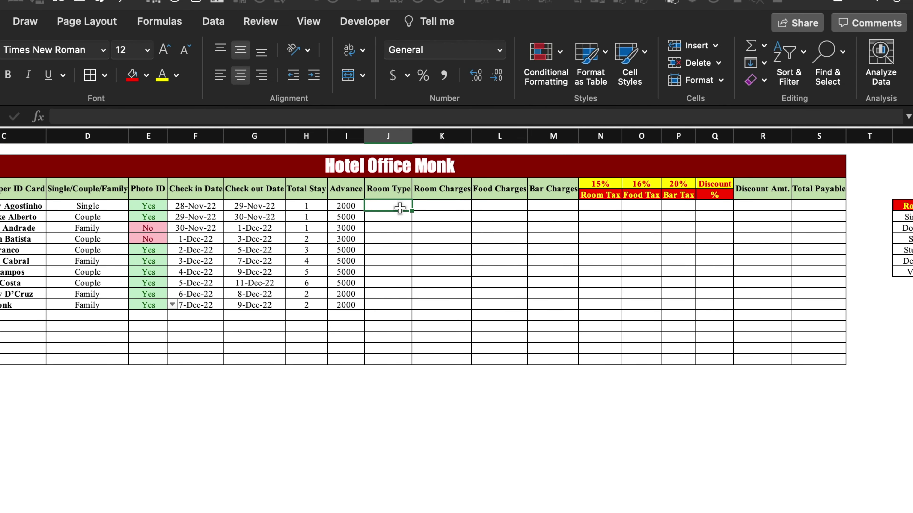
Step: Give the first Room Type cell a validation list: Single, Double, Suite, Studio, Deluxe, Villa
left_click(212, 21)
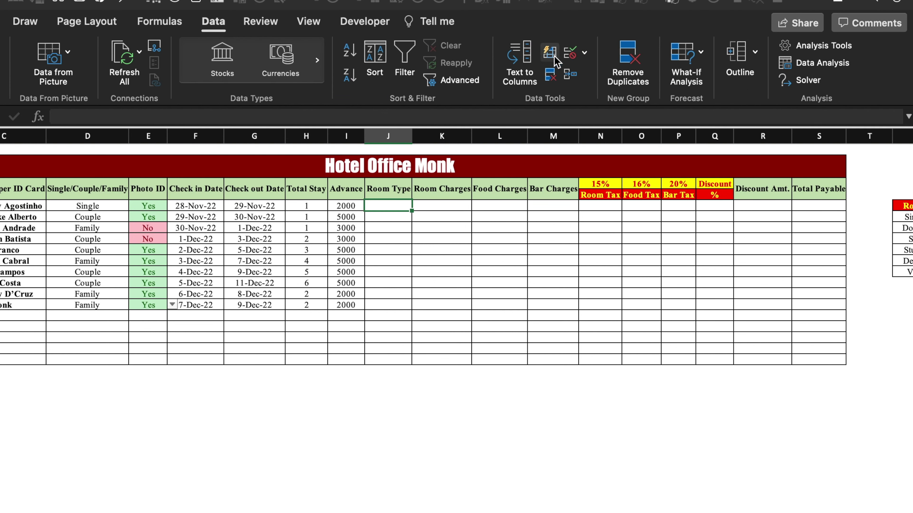
left_click(571, 49)
left_click(408, 164)
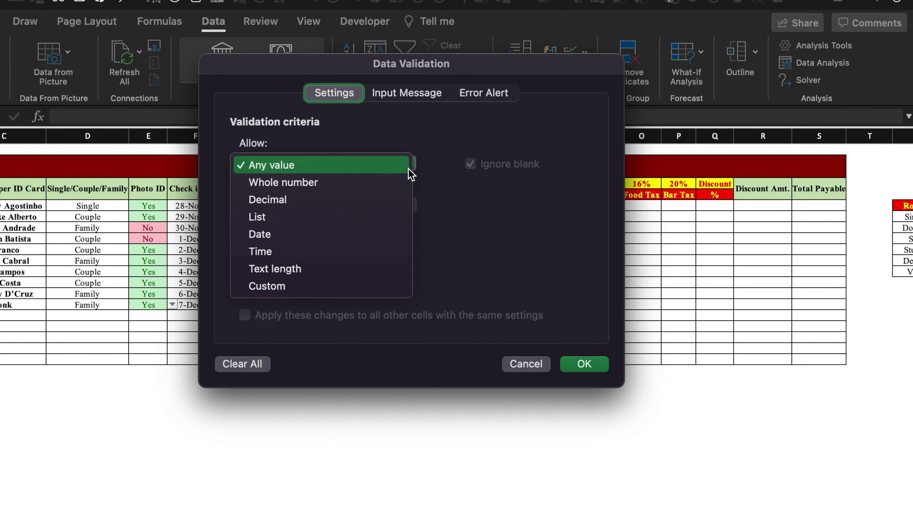
left_click(357, 217)
left_click(359, 246)
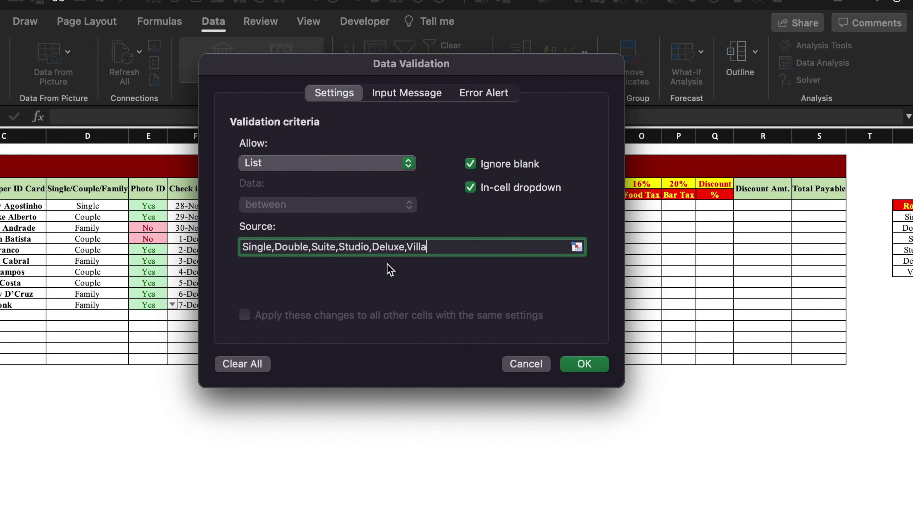
left_click(585, 364)
left_click(416, 205)
left_click(452, 227)
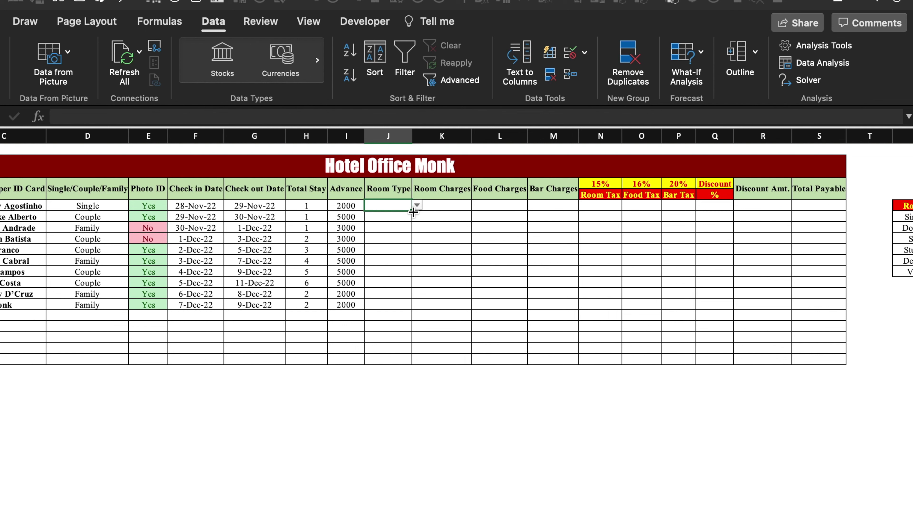
Step: Pick room types Single, Double, Double, Suite and Studio for the first five guests
left_click(416, 206)
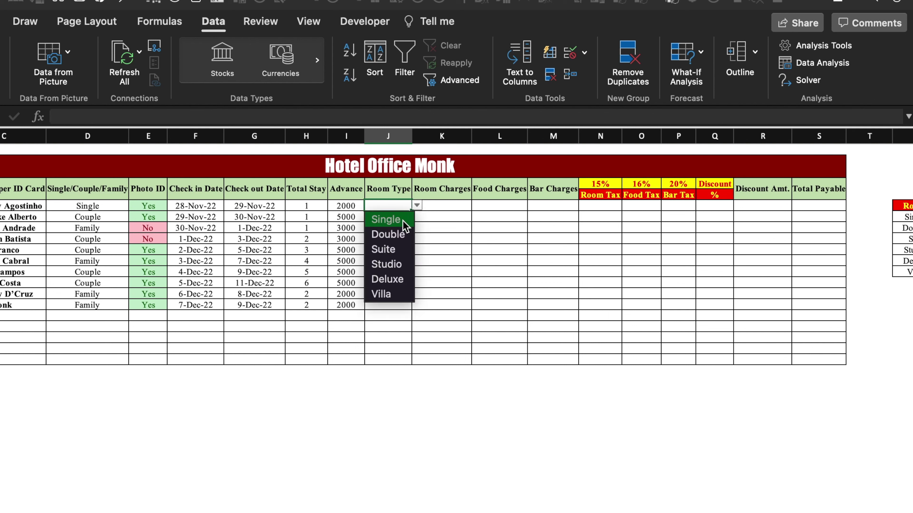
left_click(403, 219)
left_click(395, 217)
left_click(417, 217)
left_click(401, 244)
left_click(395, 228)
left_click(402, 256)
left_click(395, 238)
left_click(396, 282)
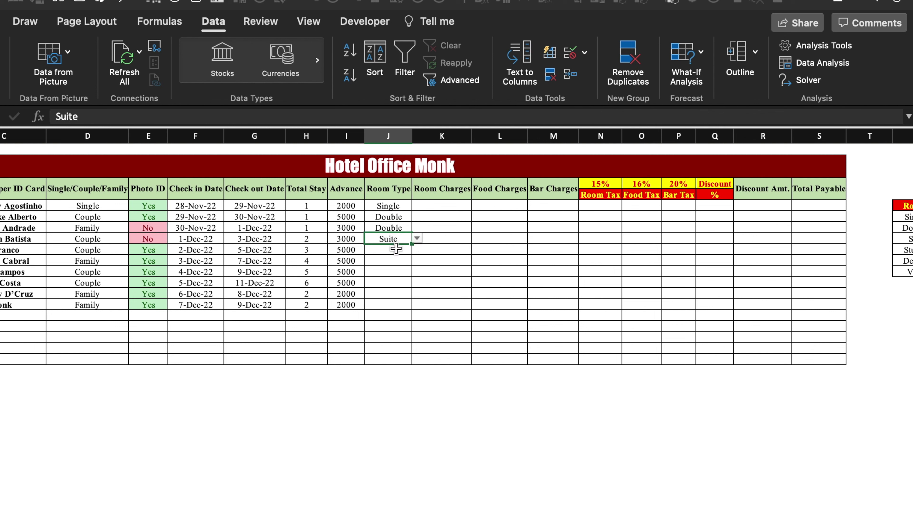
left_click(396, 249)
left_click(417, 250)
Step: Pick room types Deluxe, Villa, Studio, Deluxe and Double for guests six to ten
left_click(396, 306)
left_click(417, 261)
left_click(395, 332)
left_click(417, 272)
left_click(395, 356)
left_click(395, 283)
left_click(417, 283)
left_click(395, 340)
left_click(417, 294)
left_click(396, 365)
left_click(417, 305)
left_click(395, 335)
left_click(446, 206)
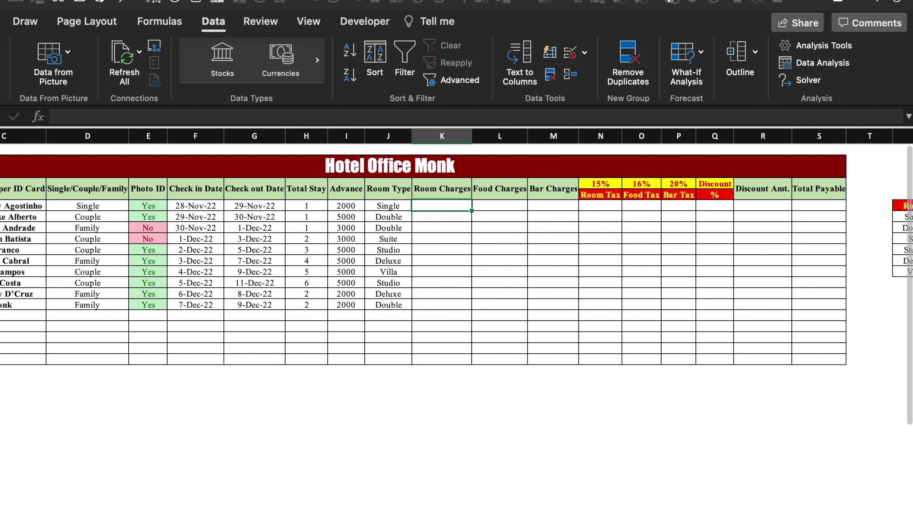
scroll(456, 248, "right", 3)
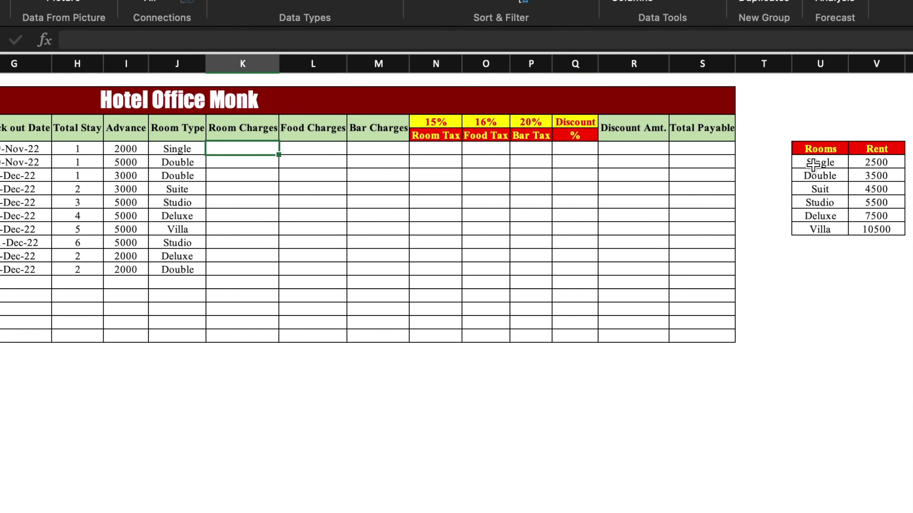
Step: Start K5's nested IF on J5: return "0" for 0, and absolute $V$6 (2500) for Single
type("=")
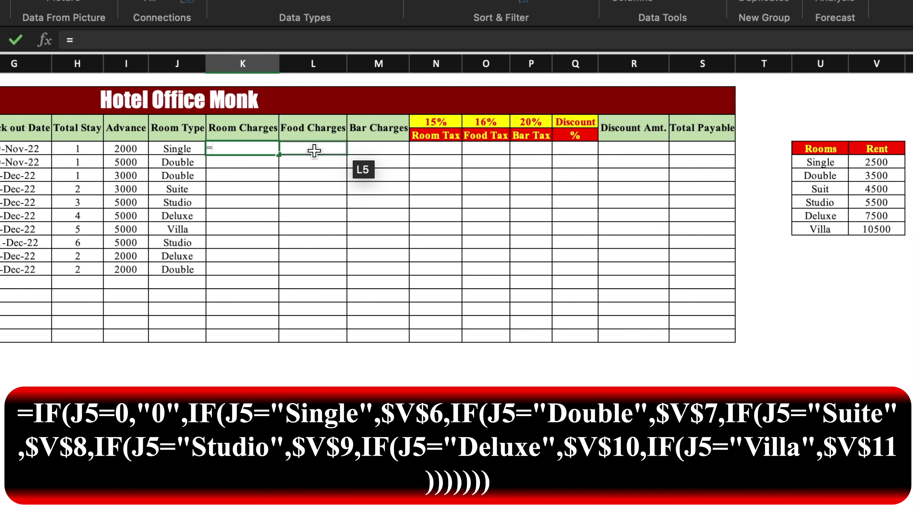
type("if(")
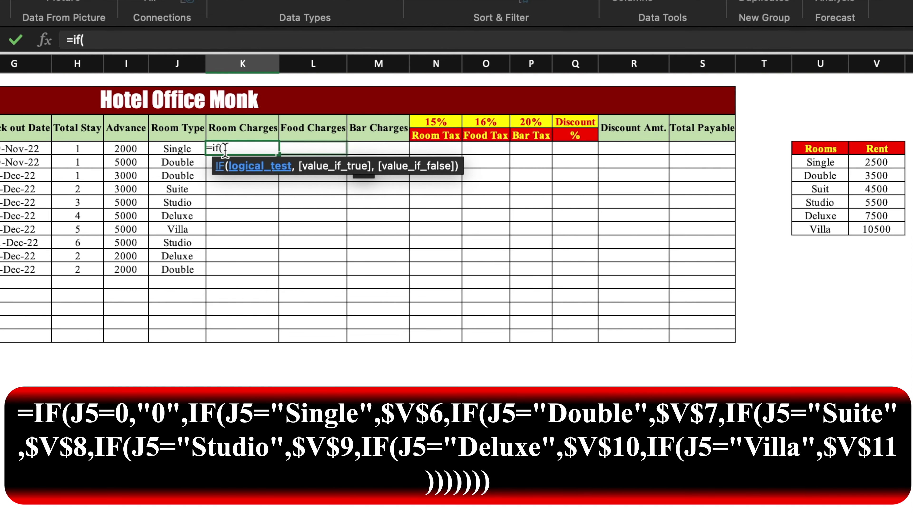
left_click(189, 148)
type("=0")
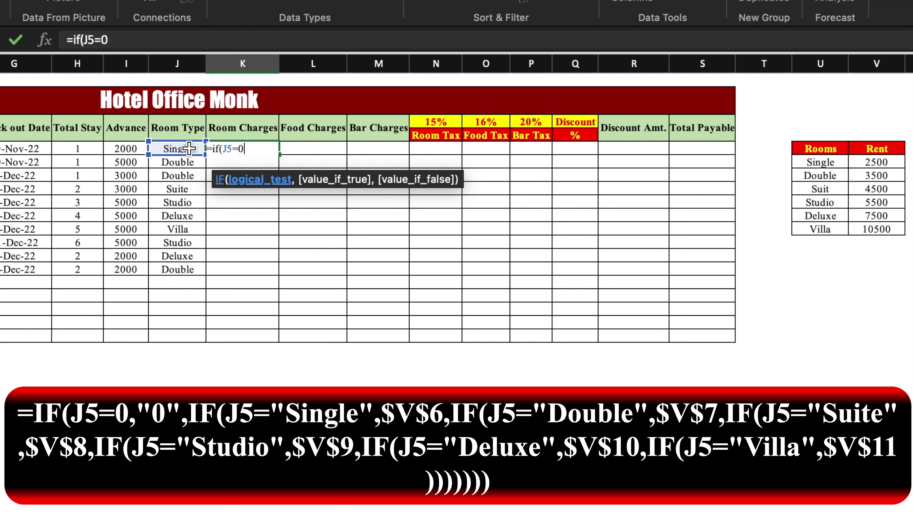
type(",\"")
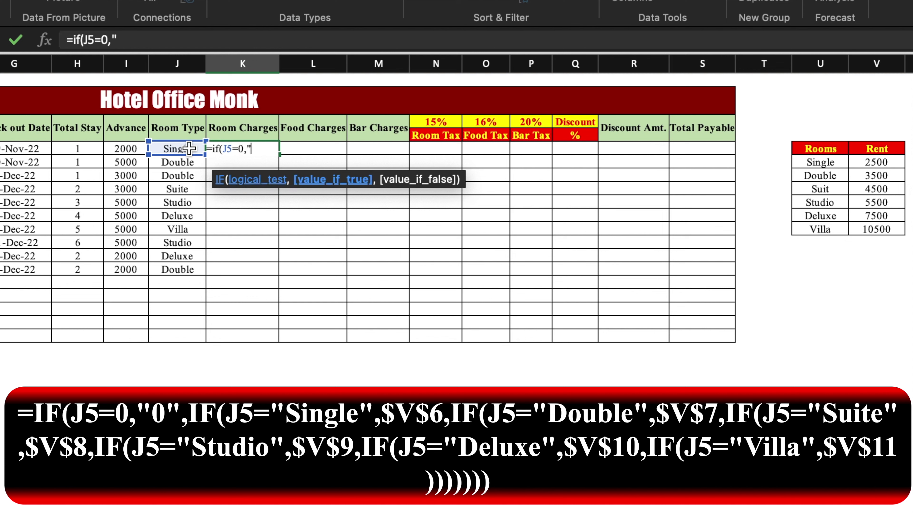
type("0\",if(")
left_click(178, 149)
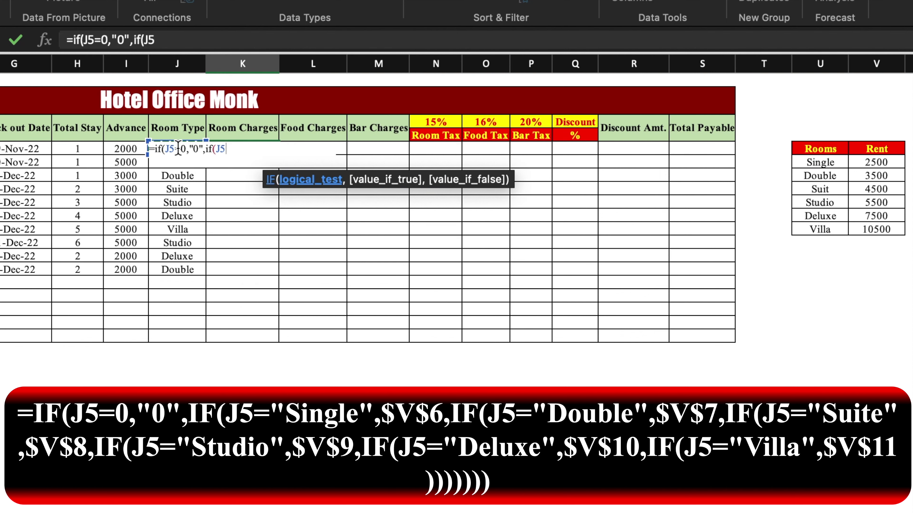
type("=\"Single")
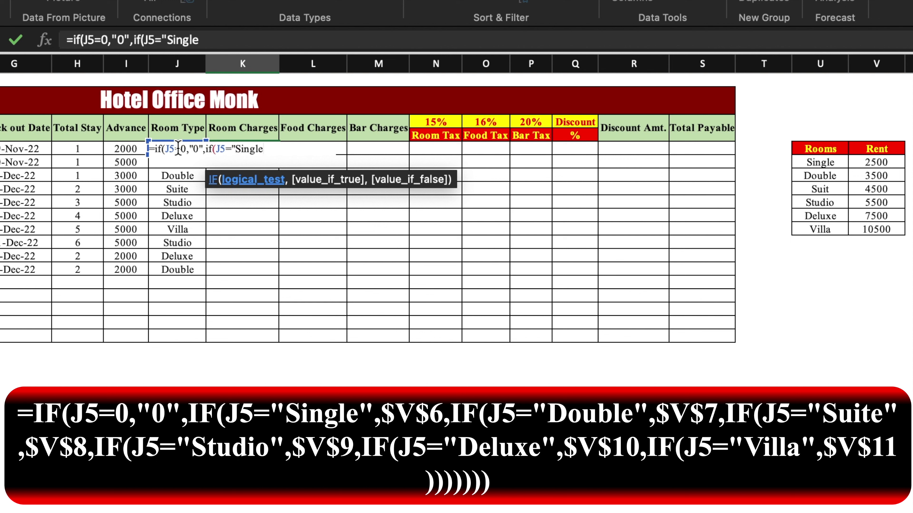
type("\",")
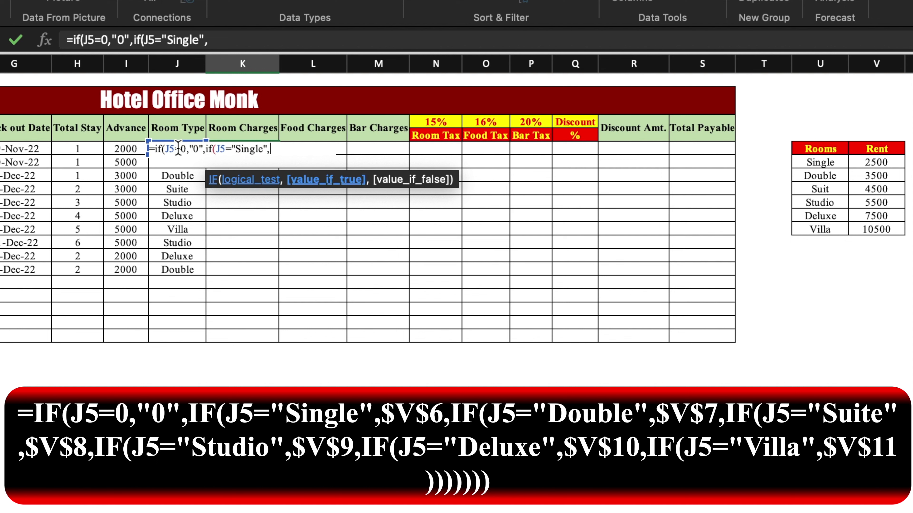
left_click(890, 163)
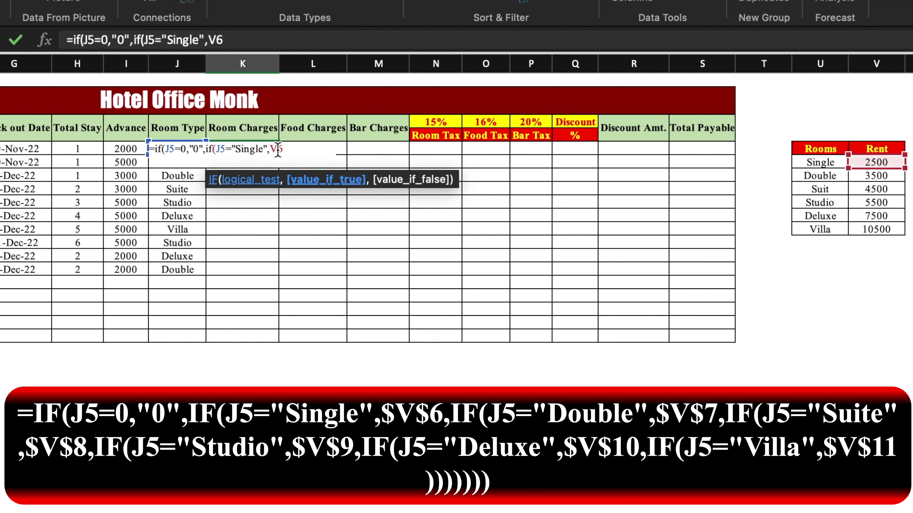
key("F4")
Step: Add the J5="Double" test returning the absolute Double rent $V$7
type(",if(")
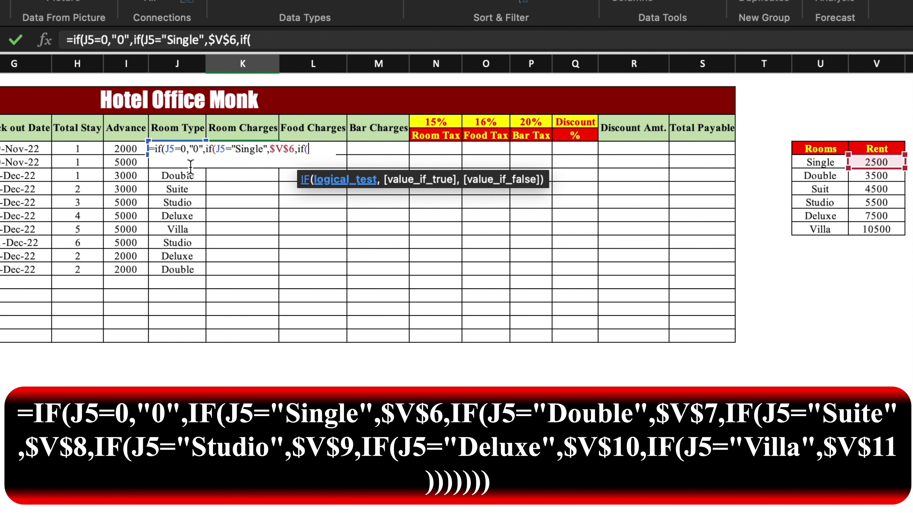
left_click(190, 174)
key("BackSpace")
type("5")
type("=")
type("\"D")
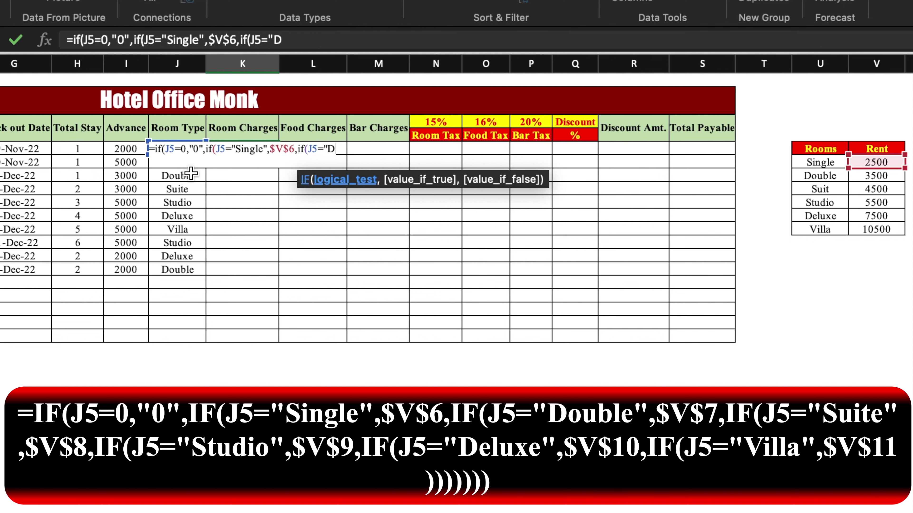
type("ouble\",")
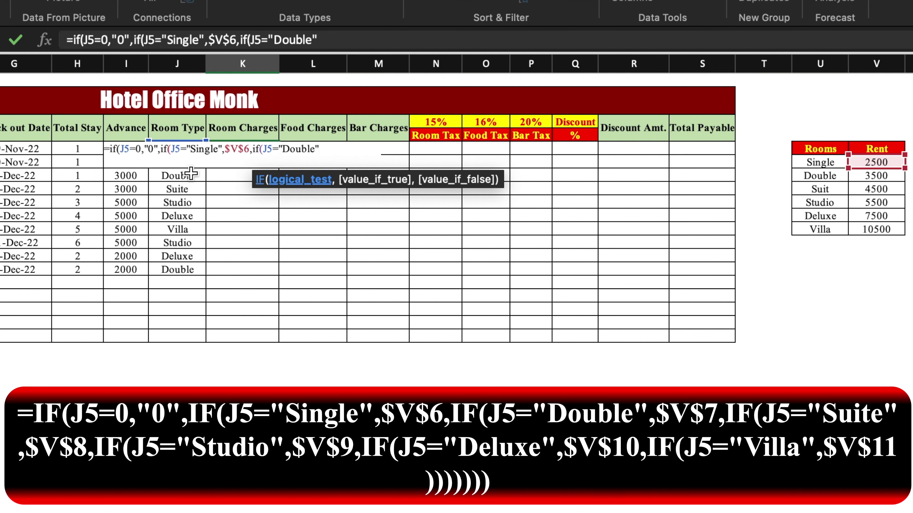
left_click(891, 176)
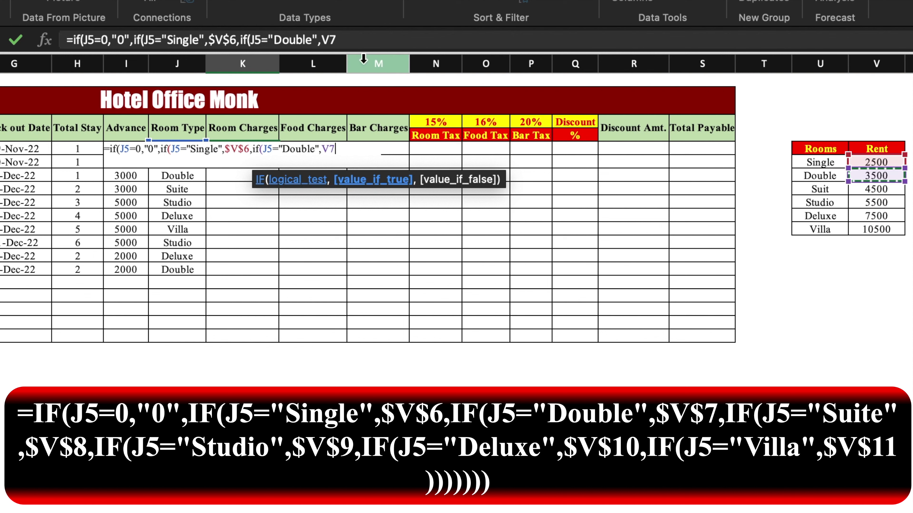
left_click(330, 152)
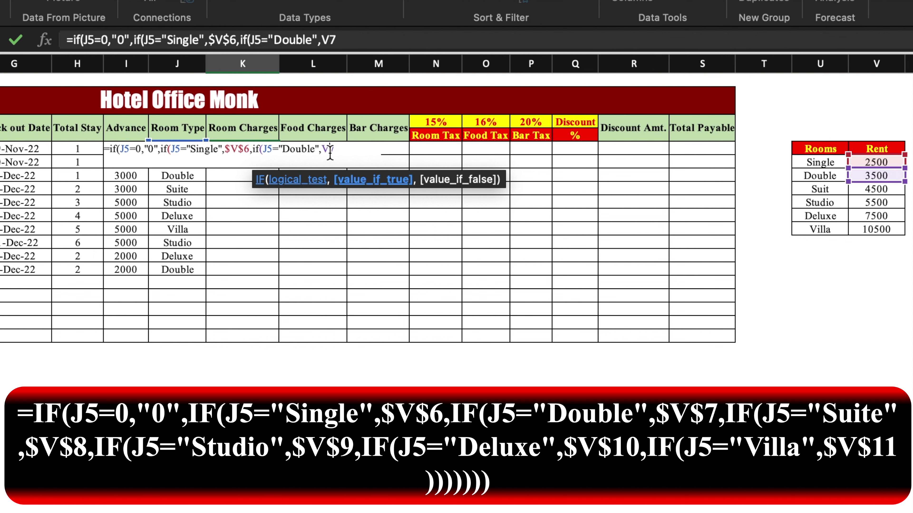
key("F4")
Step: Add the J5="Suite" test returning the absolute Suite rent $V$8
type(",")
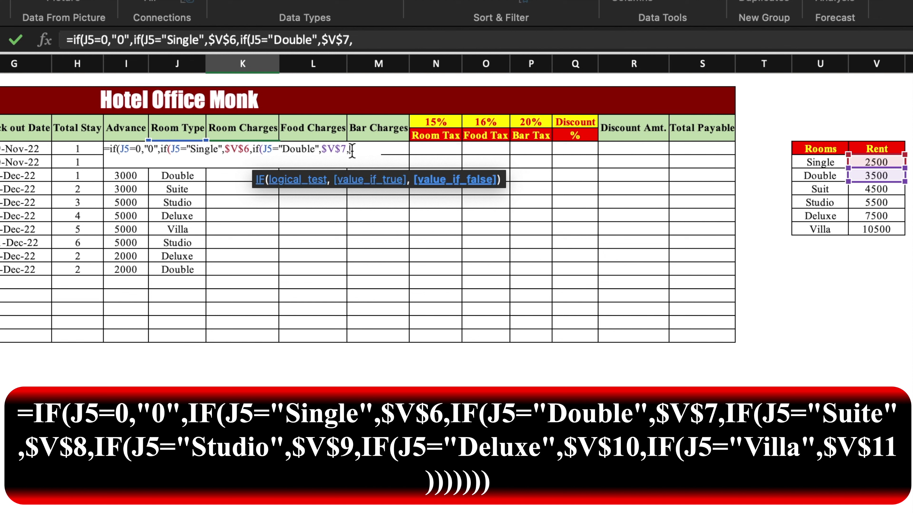
type("if(")
left_click(193, 175)
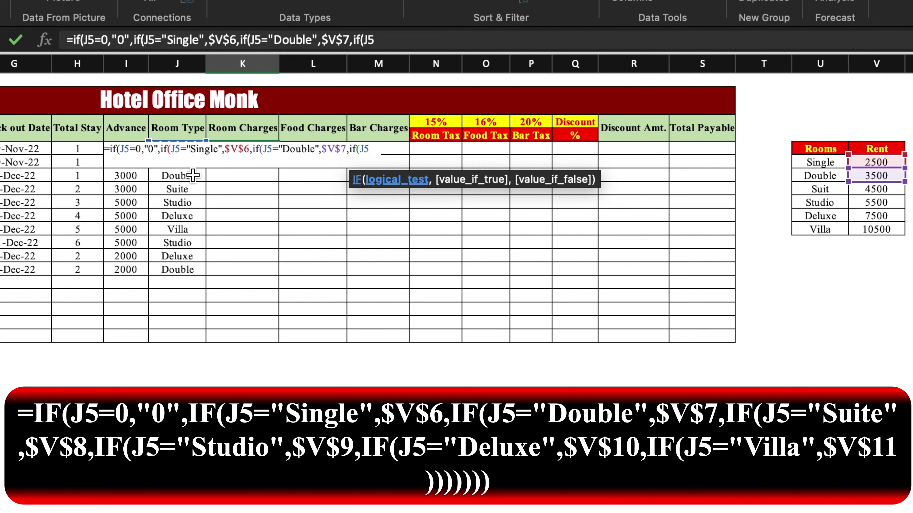
type("=")
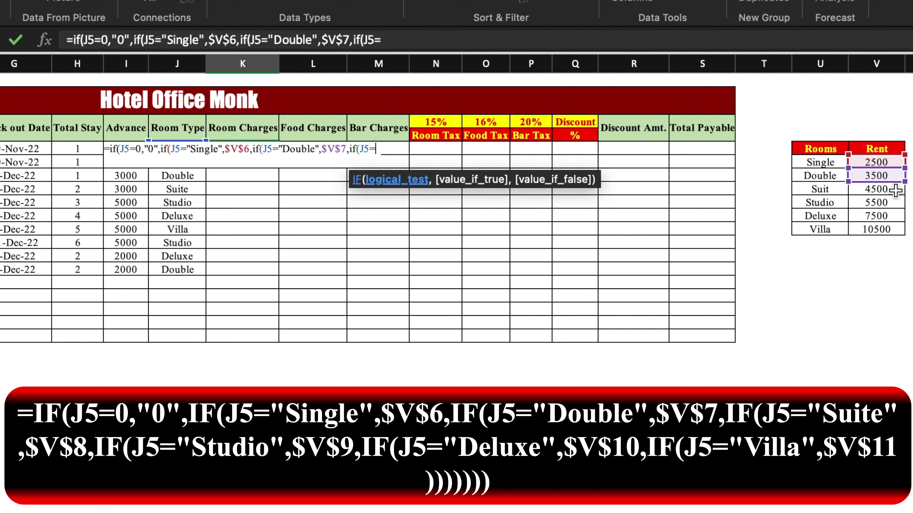
type("\"Suite")
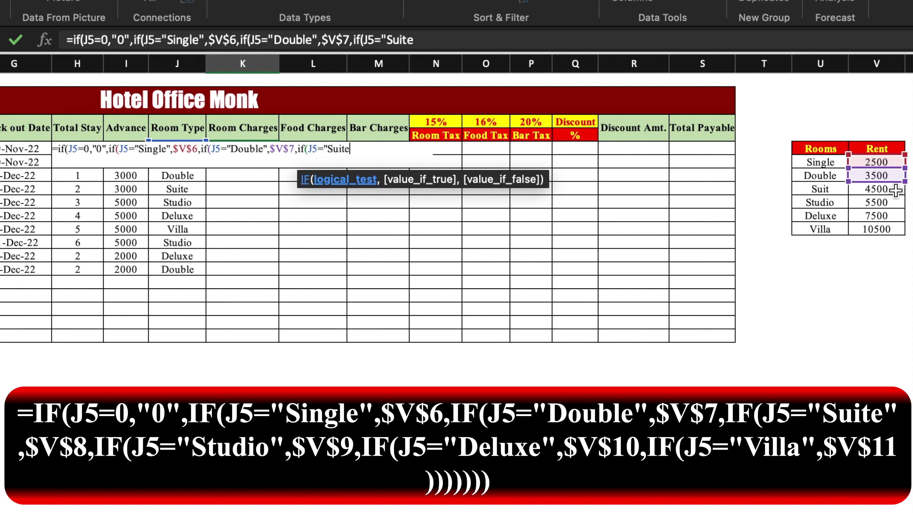
type("\",")
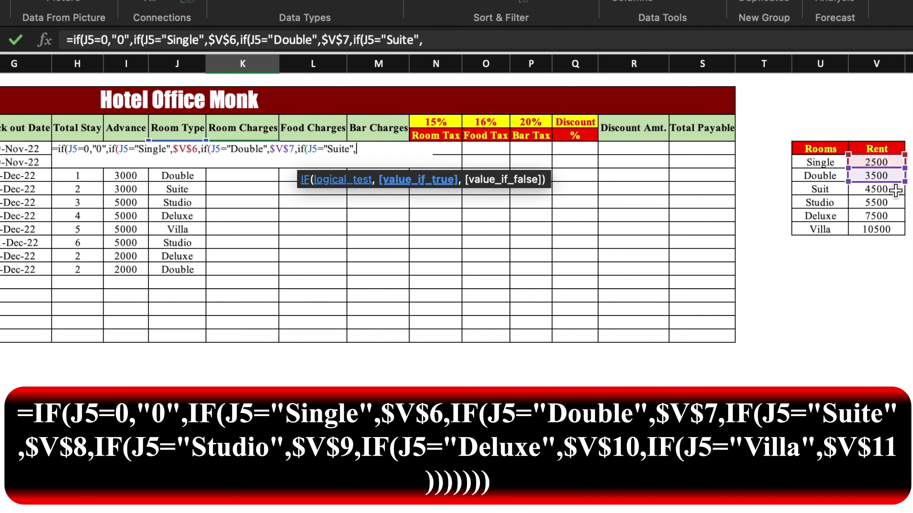
left_click(895, 192)
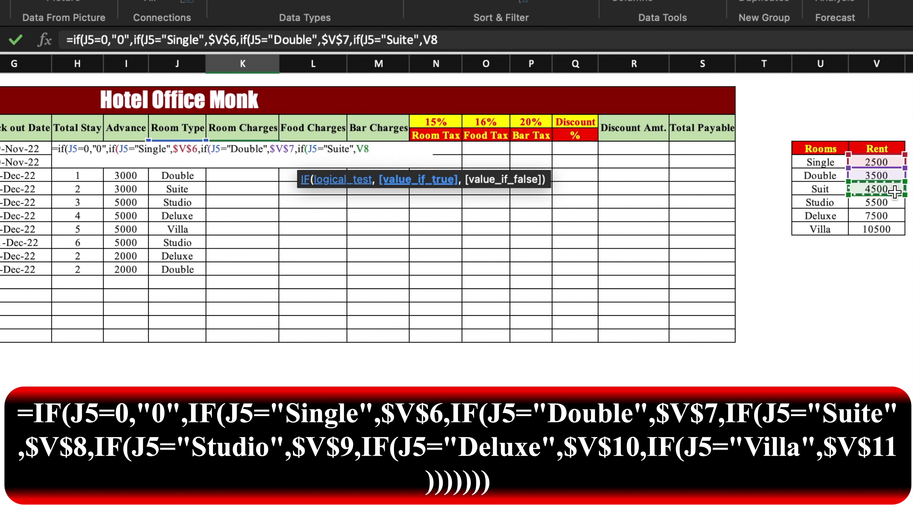
left_click(364, 150)
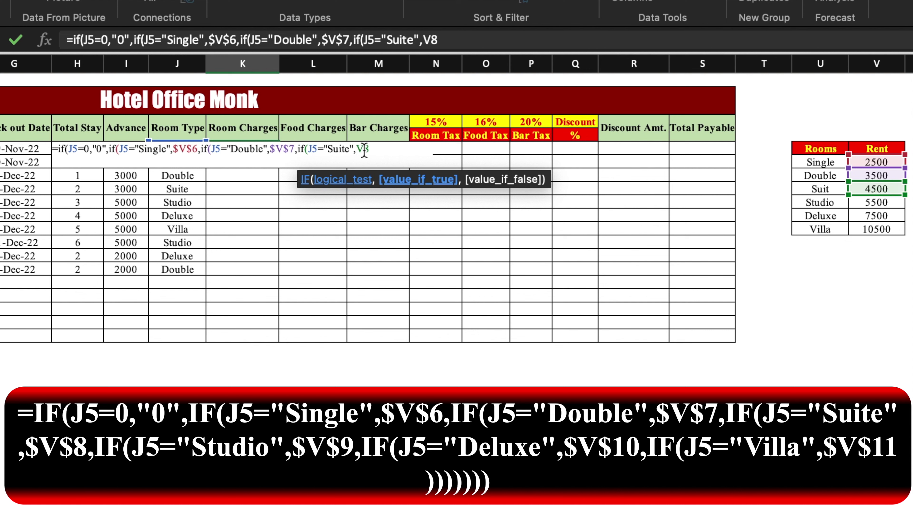
key("F4")
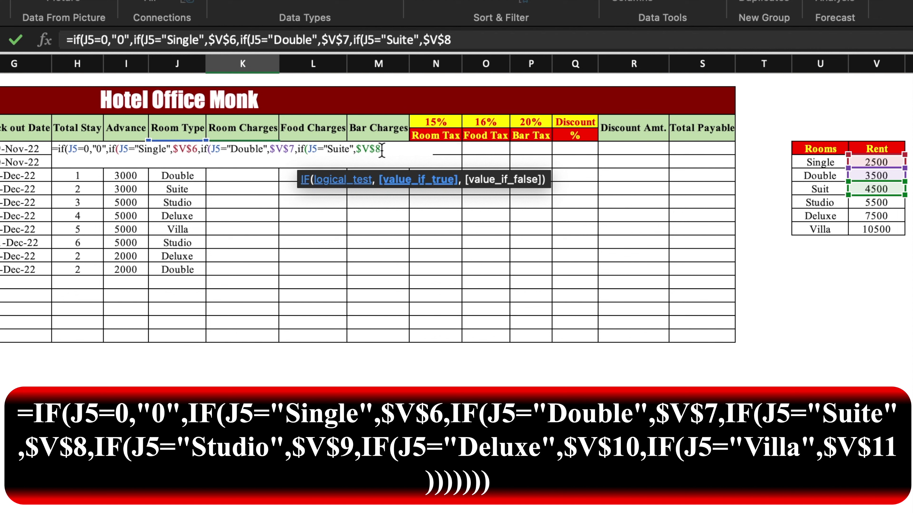
Step: Add the J5="Studio" test returning the absolute Studio rent $V$9
type(",if(J5=")
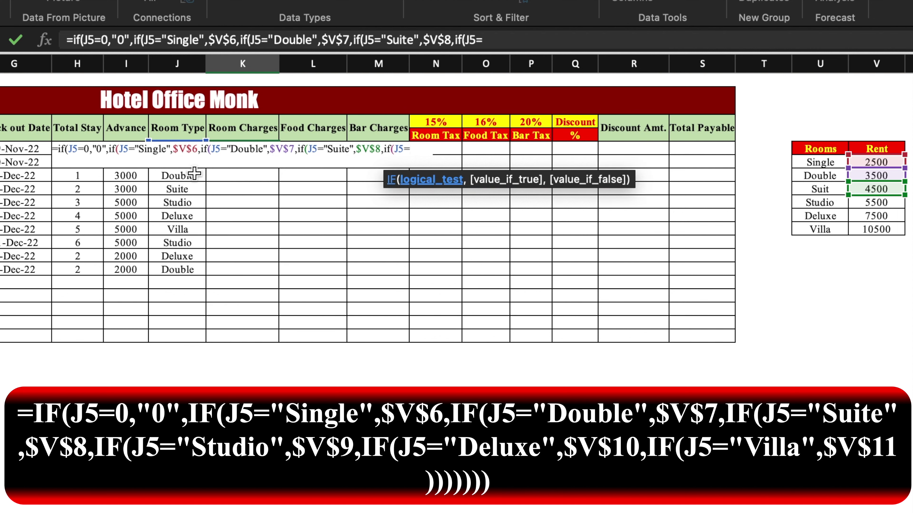
type("\"Studio\",")
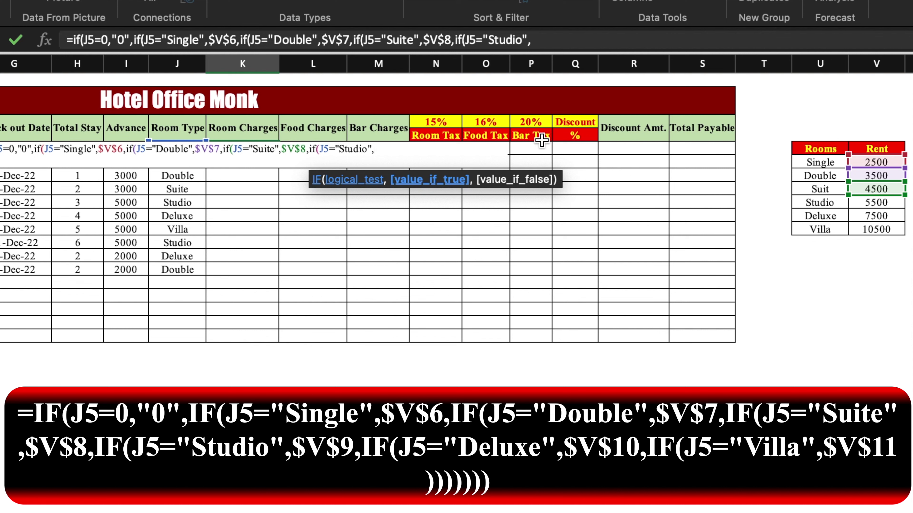
left_click(873, 203)
left_click(383, 151)
key("F4")
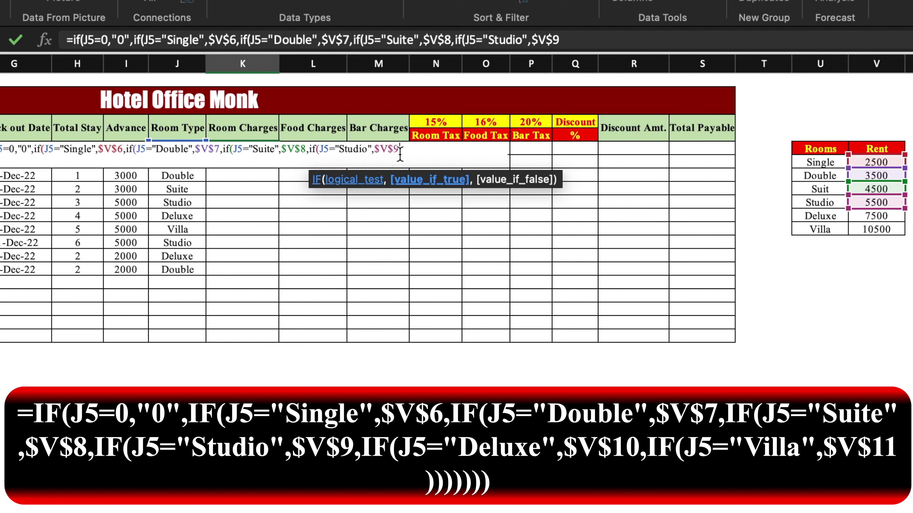
Step: Add the J5="Deluxe" test returning the absolute Deluxe rent $V$10
type(",if(")
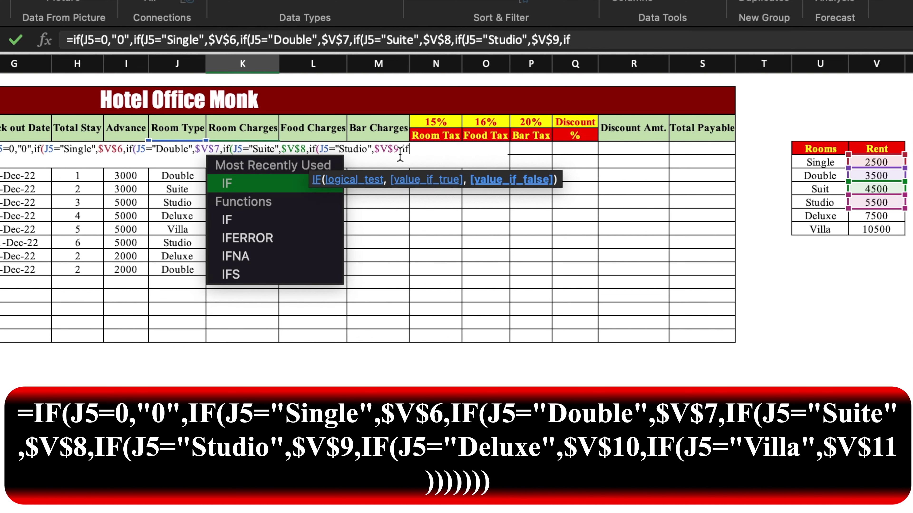
left_click(191, 176)
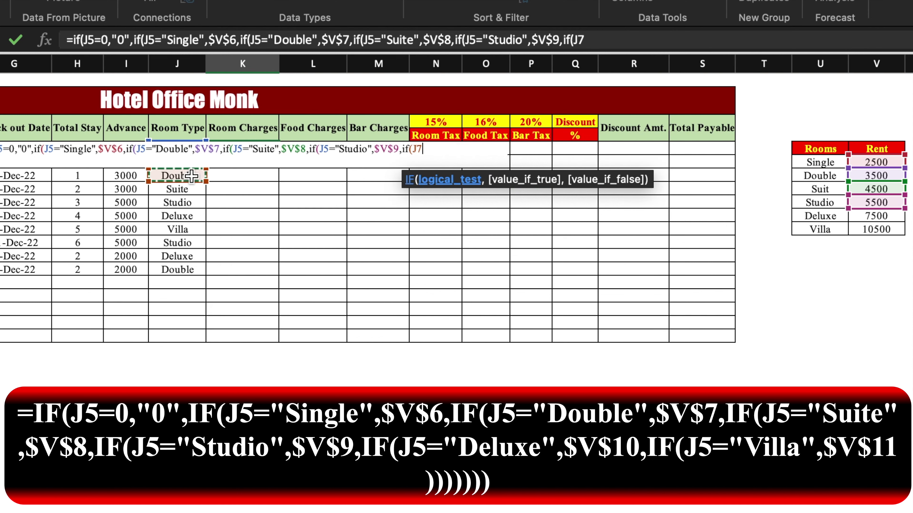
key("BackSpace")
type("5=")
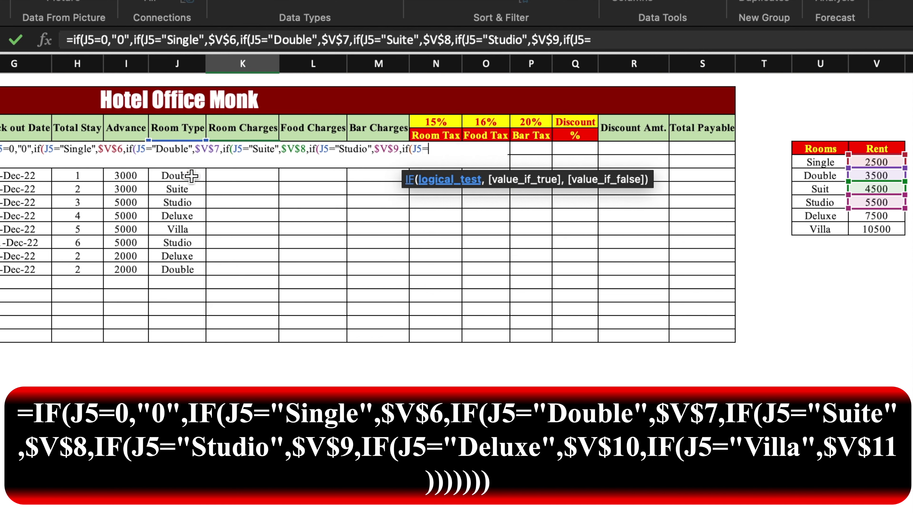
type("\"Deluxe\"")
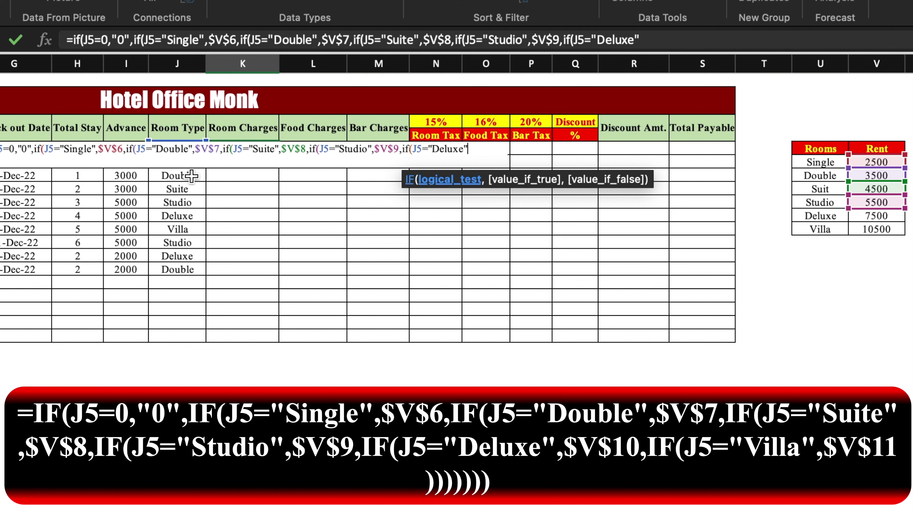
type(",")
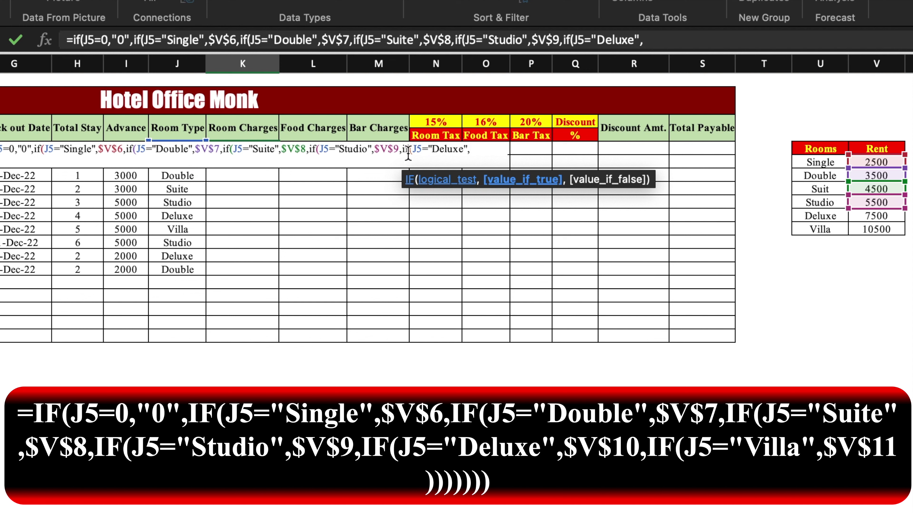
left_click(869, 215)
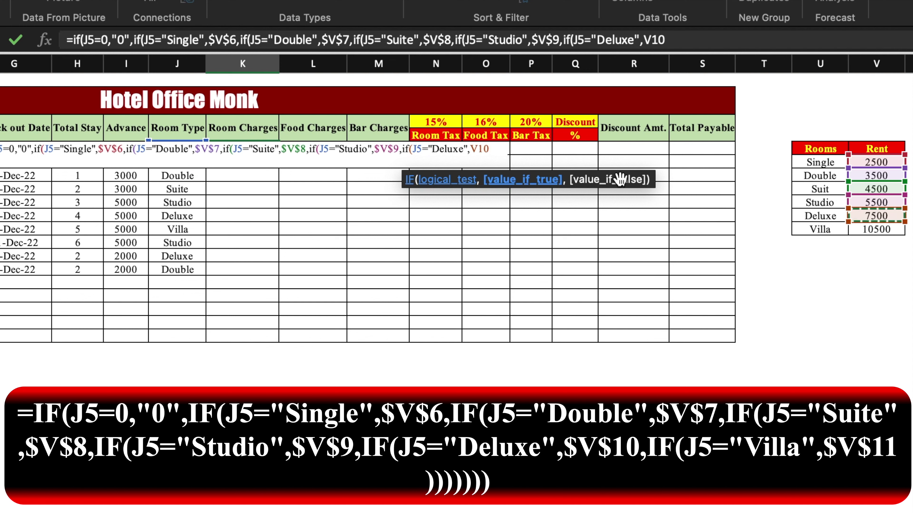
left_click(480, 149)
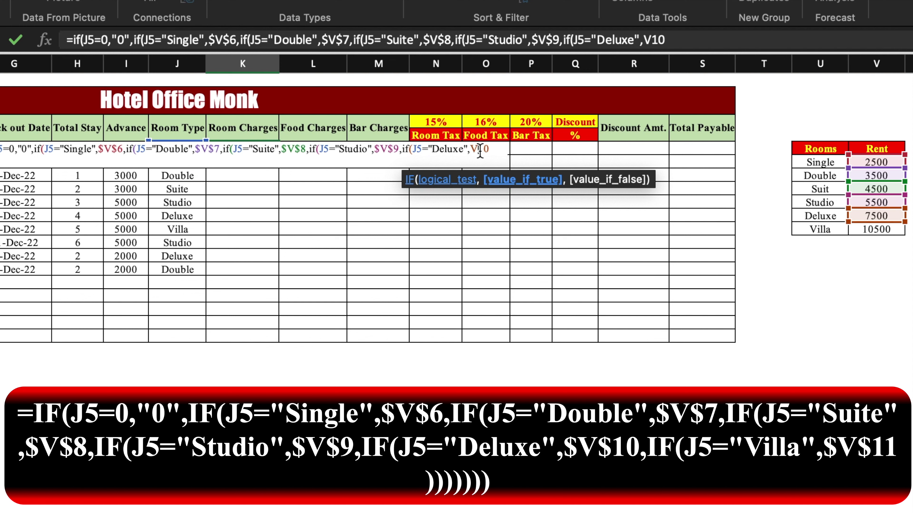
key("F4")
Step: Add the Villa test returning $V$11, close all parentheses and commit K5
type(",")
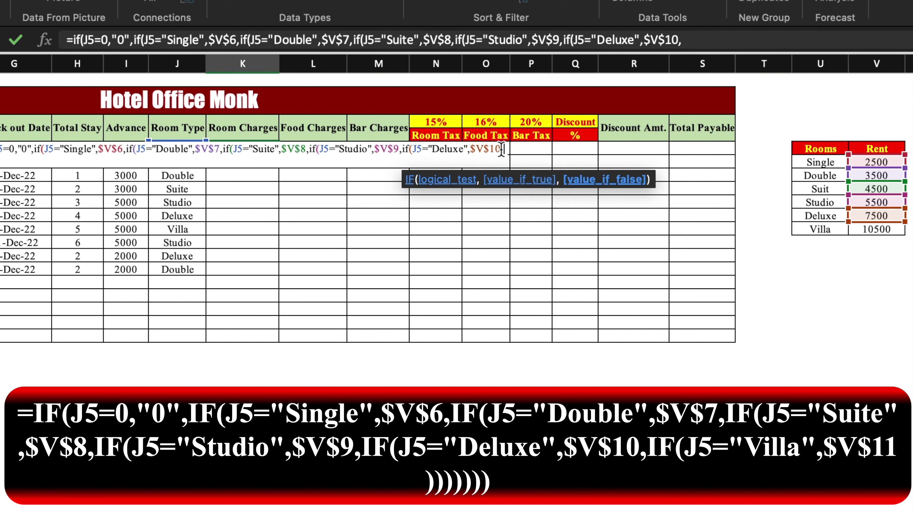
type("if(")
left_click(190, 175)
key("BackSpace")
type("5=")
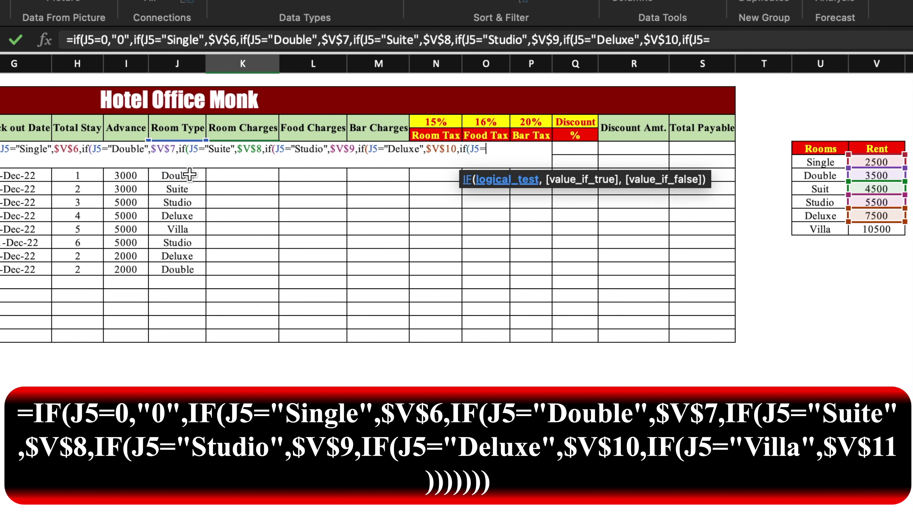
type("\"Villa\",")
left_click(898, 229)
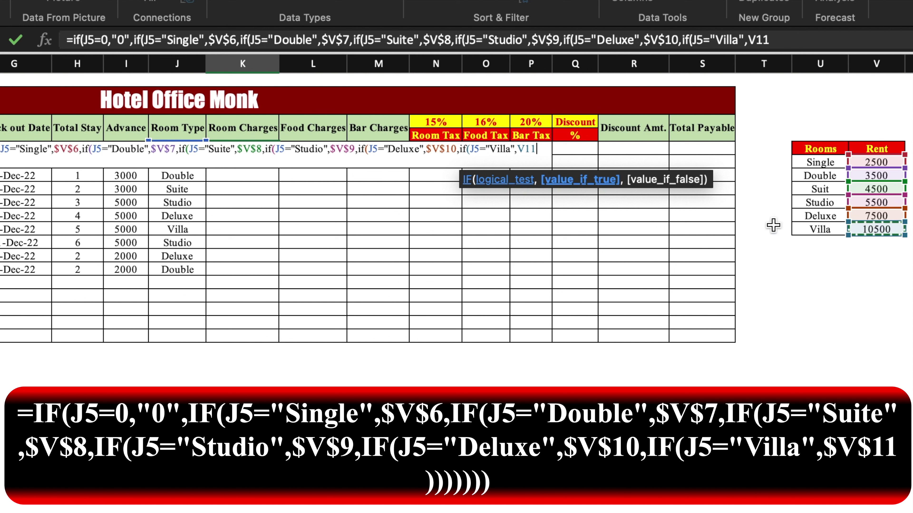
left_click(528, 149)
key("F4")
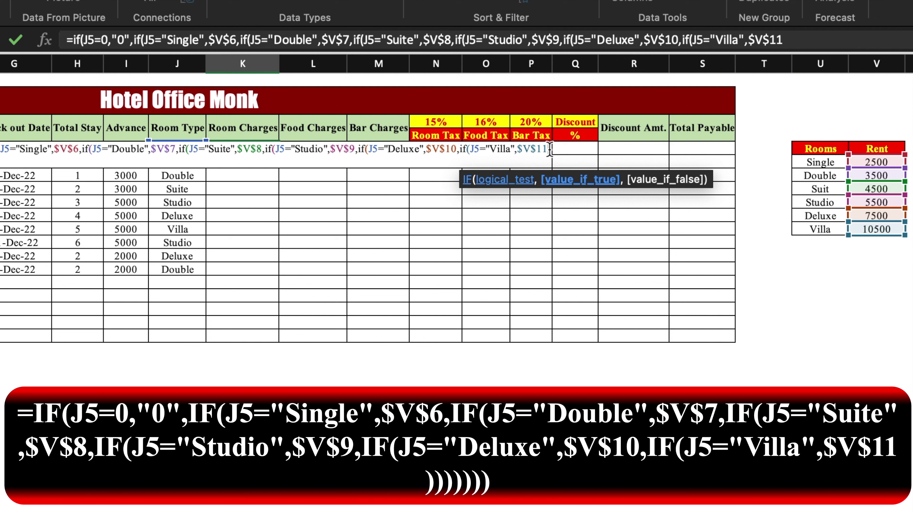
type("))")
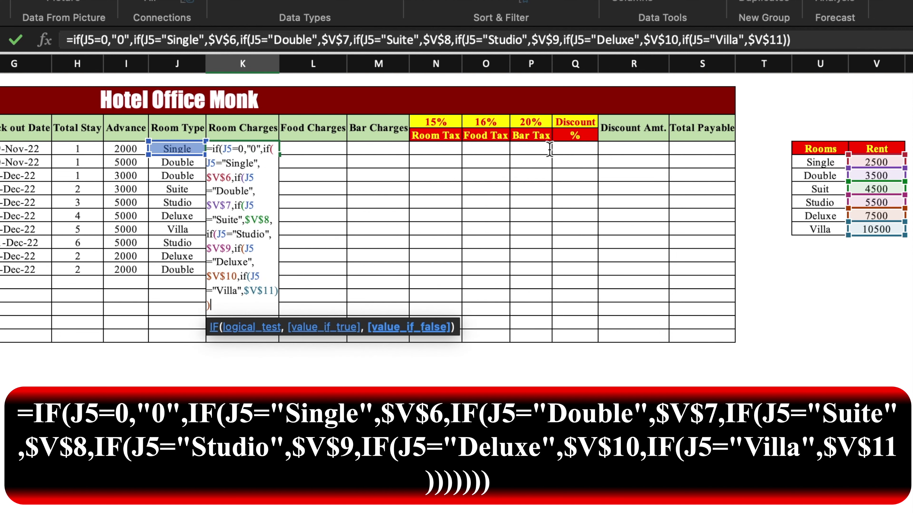
type(")))")
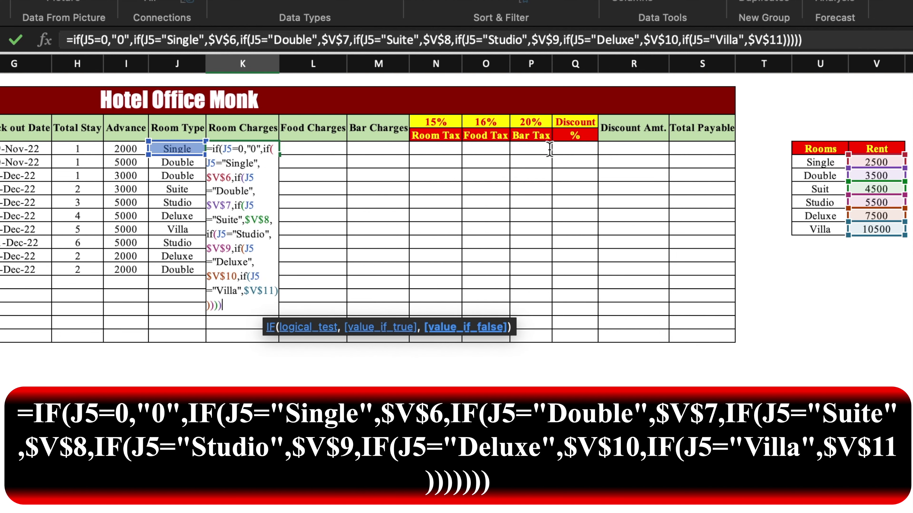
type("))")
key("BackSpace")
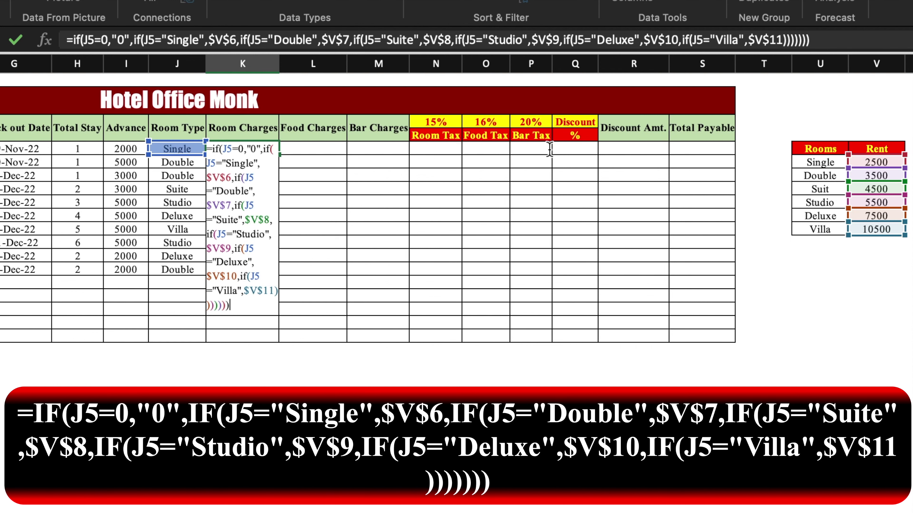
key("Return")
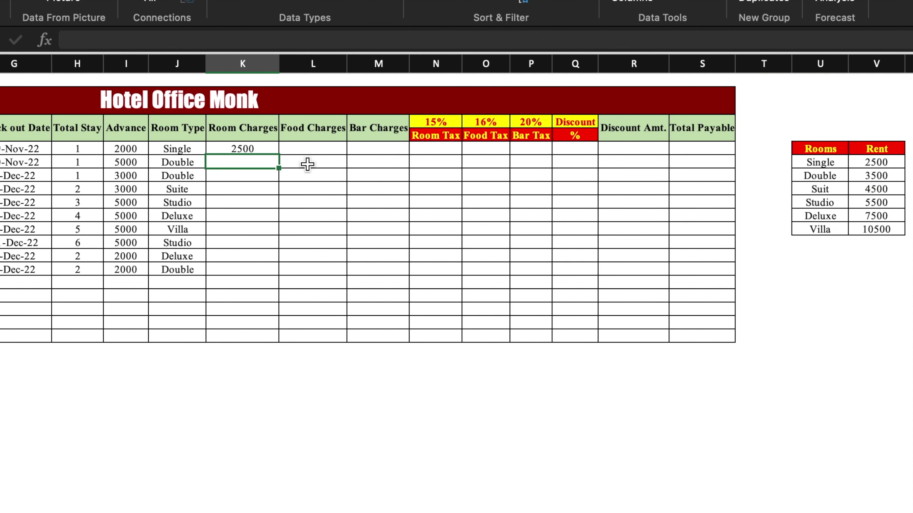
left_click(264, 148)
Step: Fill the room-charge formula down to K14 and enter Food Charges 2000 through 5000
double_click(278, 154)
left_click(325, 149)
type("2000 4000 3000")
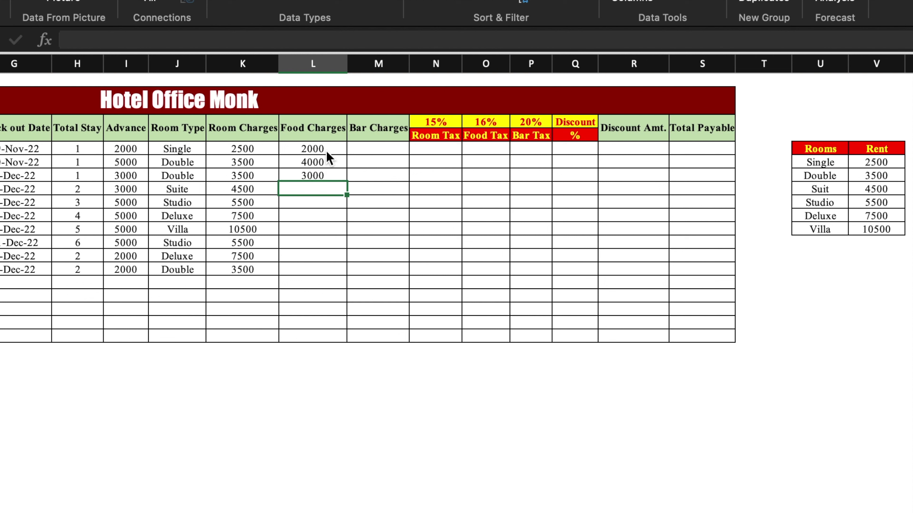
type(" 4000 5000 2900 3900 3900 4300 5000")
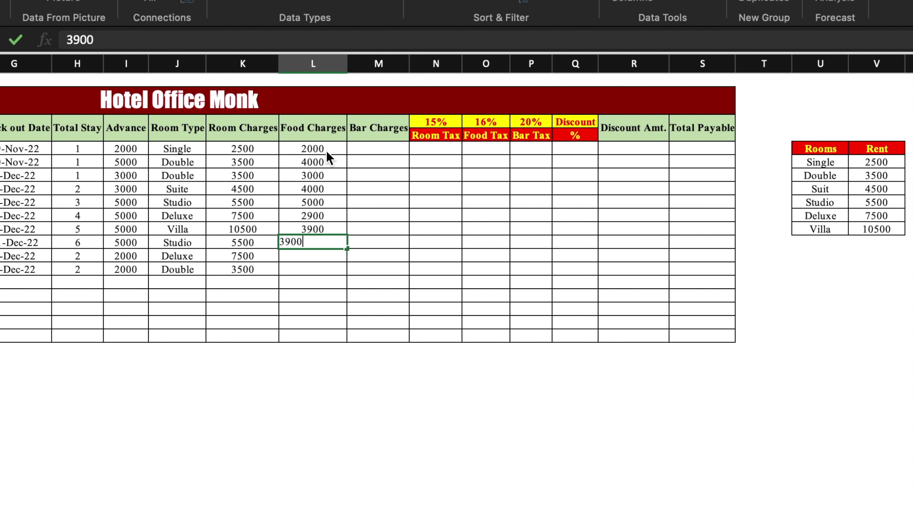
Step: Enter Bar Charges 4000, 5000, then 4300, 5600, 2000, 10000, 3900, 2300 from M8, skipping M7
left_click(378, 151)
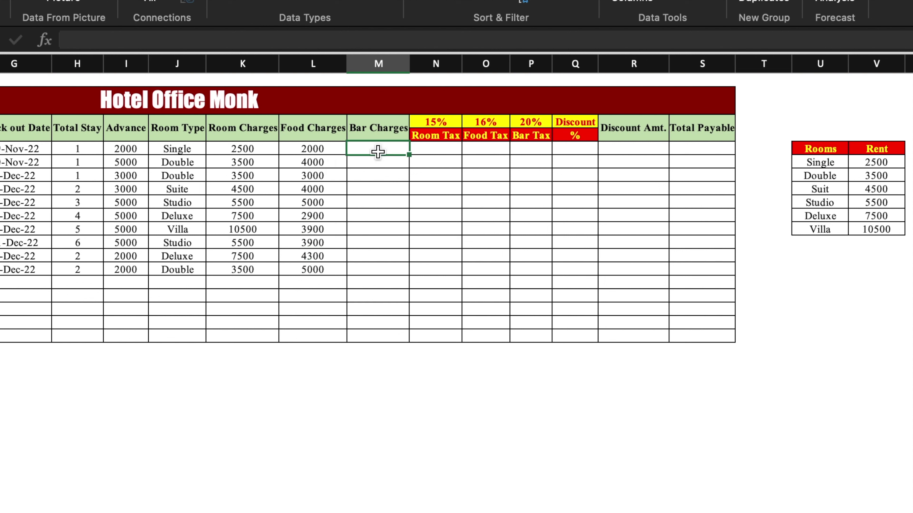
type("4000")
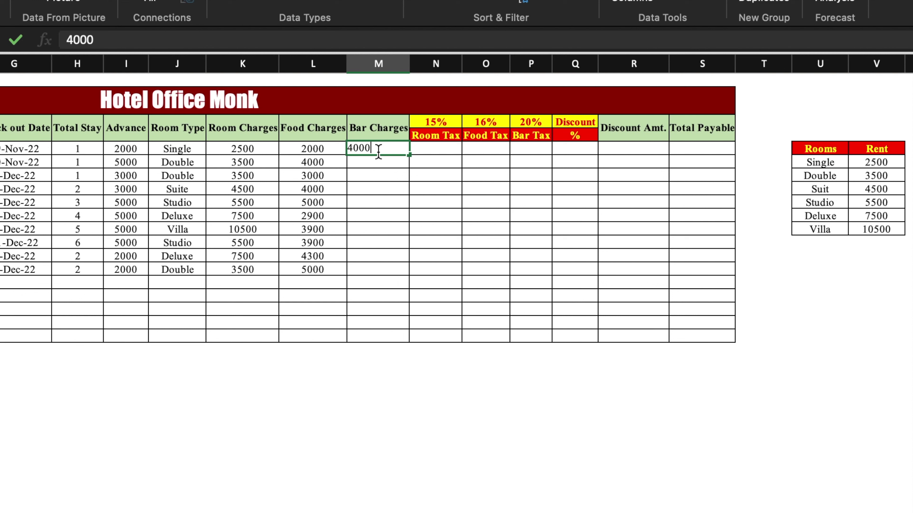
key("Return")
type("5000")
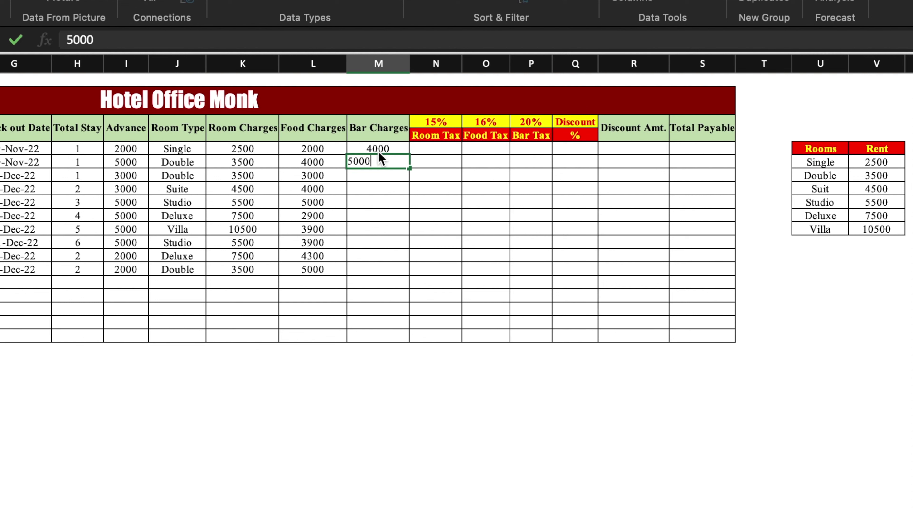
key("Return")
left_click(380, 190)
type("4300")
key("Return")
key("Return")
type("5600")
key("Return")
type("2000")
key("Return")
type("10000")
key("Return")
type("3900")
key("Return")
type("2300")
left_click(438, 153)
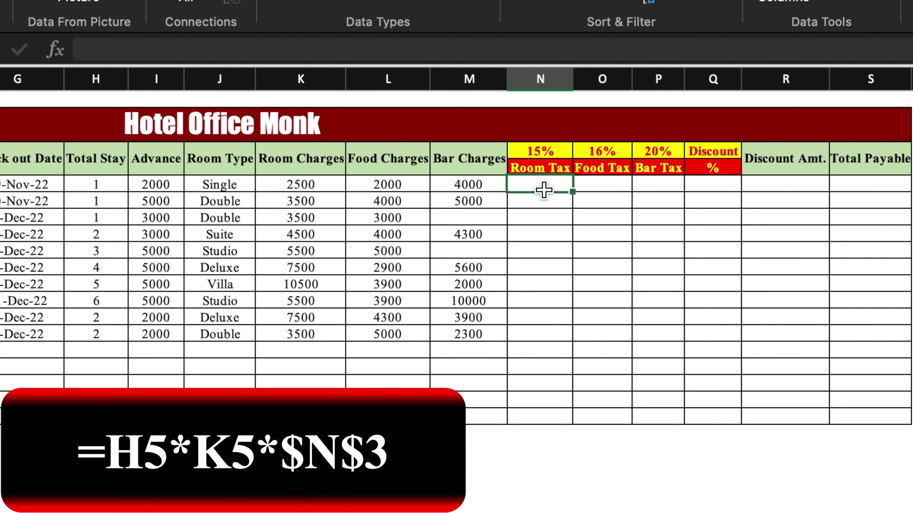
Step: Enter Room Tax =H5*K5*$N$3 in N5 and fill it down to row 14
type("=")
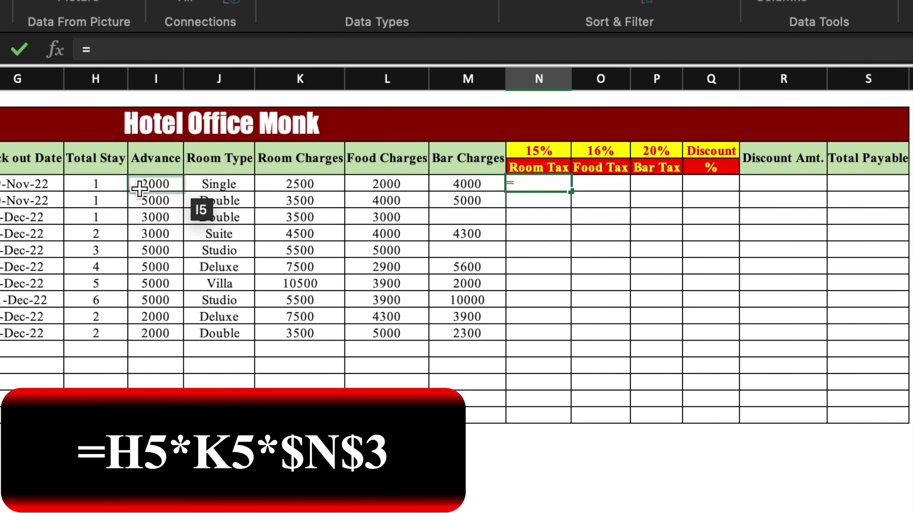
left_click(117, 183)
type("*")
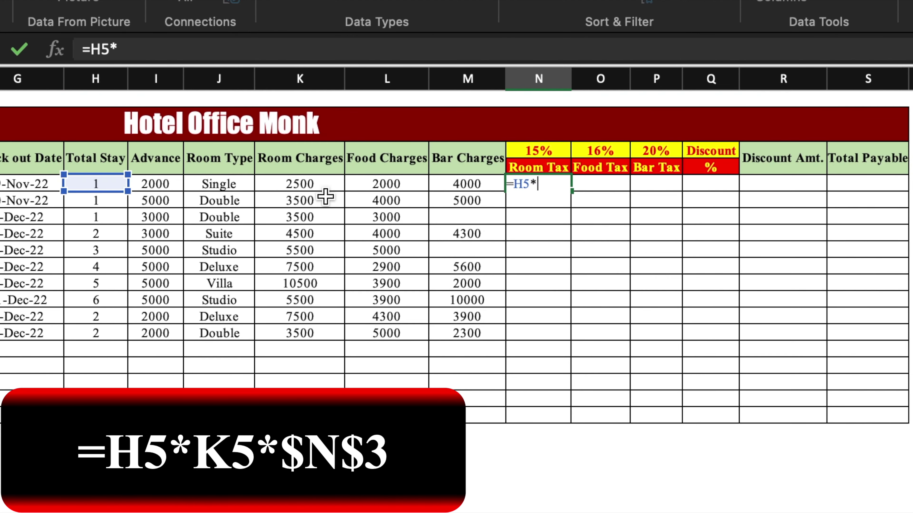
left_click(325, 184)
type("*")
left_click(549, 153)
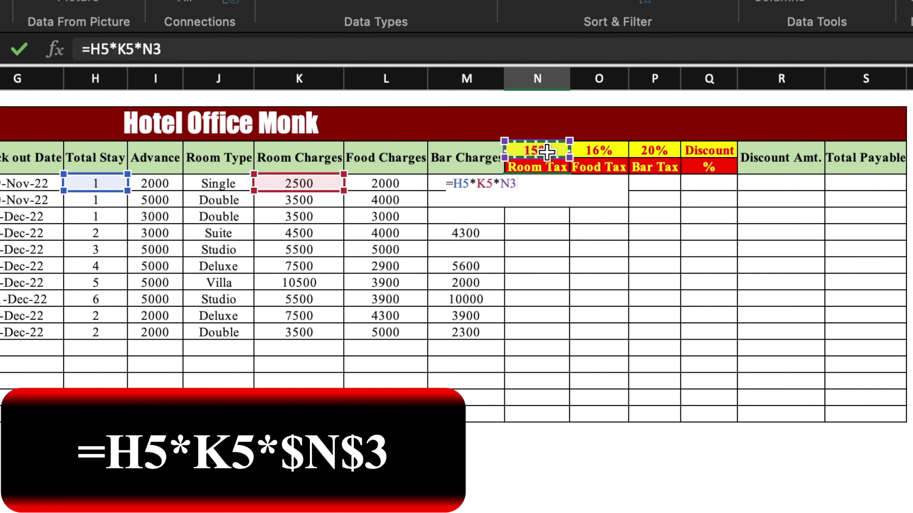
left_click(510, 183)
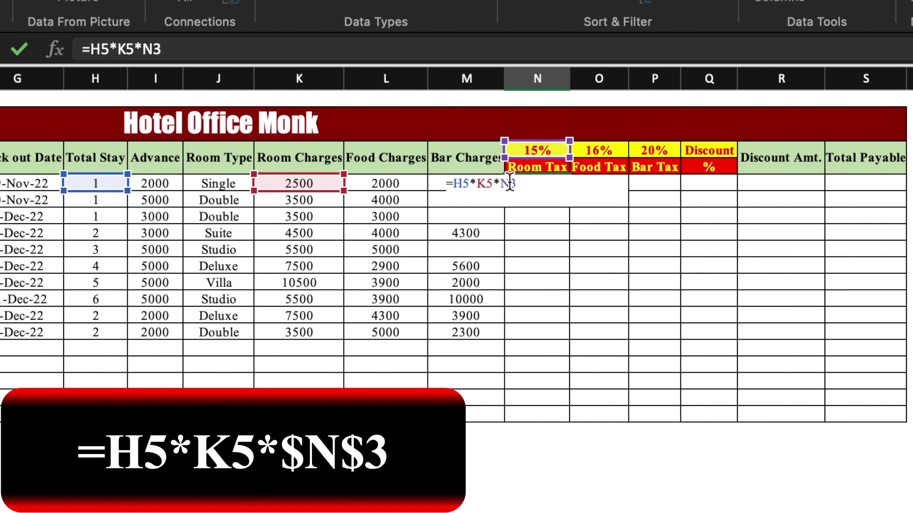
key("F4")
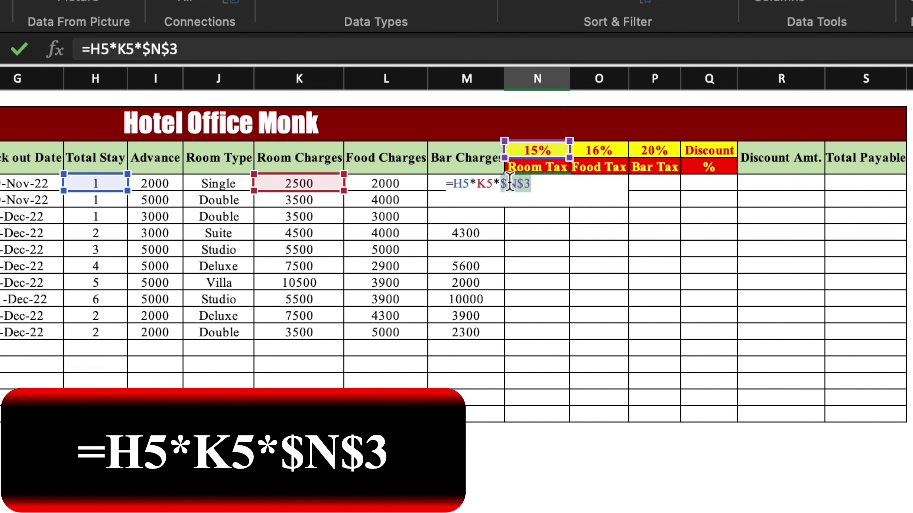
key("Return")
double_click(572, 192)
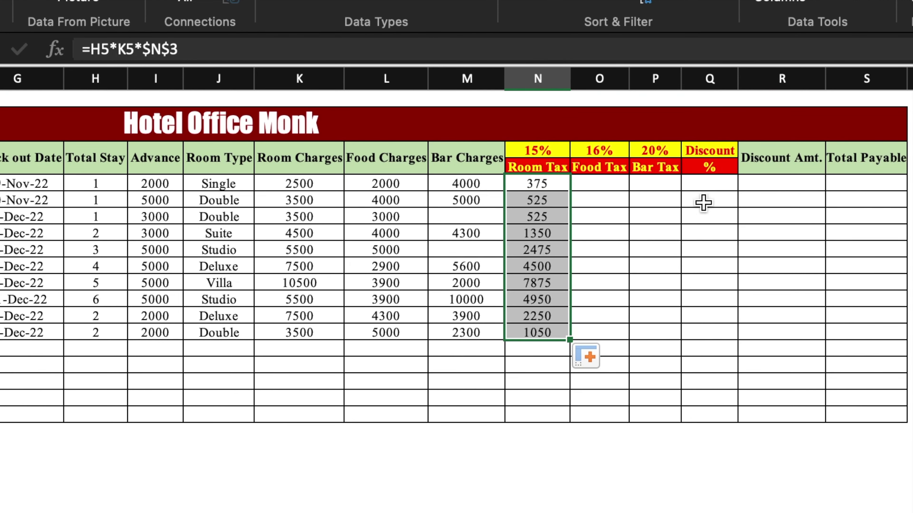
Step: Enter Food Tax =L5*$O$3 in O5 and fill it down to O14
left_click(614, 184)
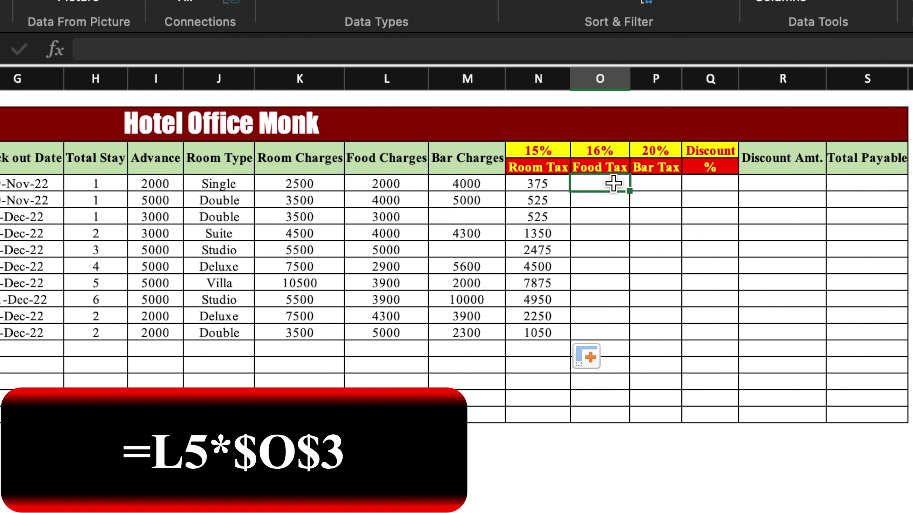
type("=")
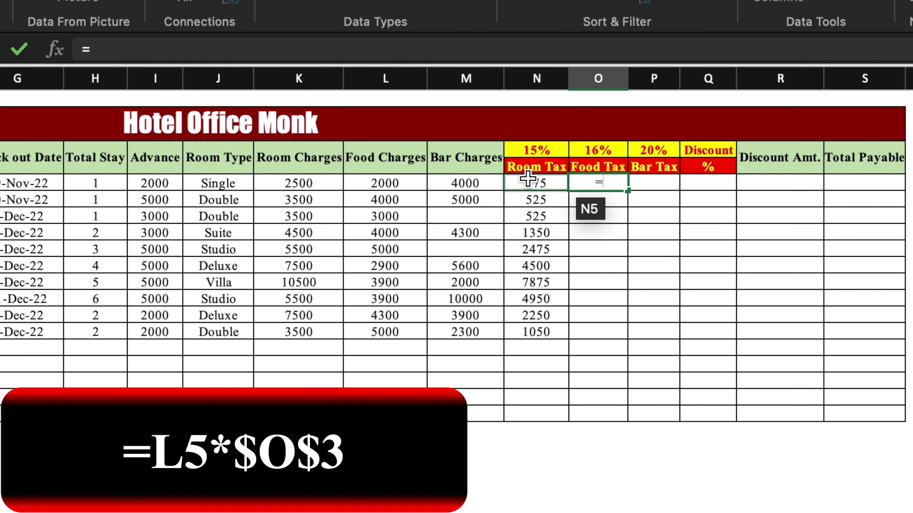
left_click(413, 184)
type("*")
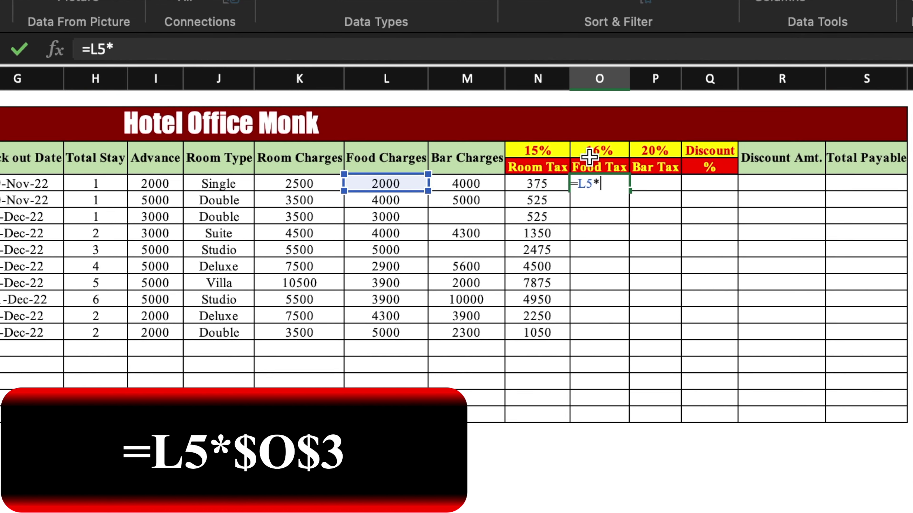
left_click(592, 151)
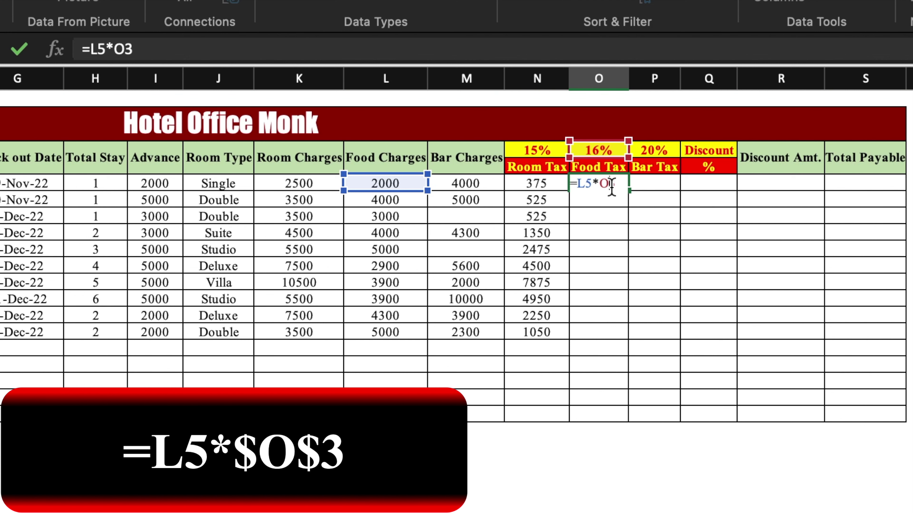
key("super+t")
key("Return")
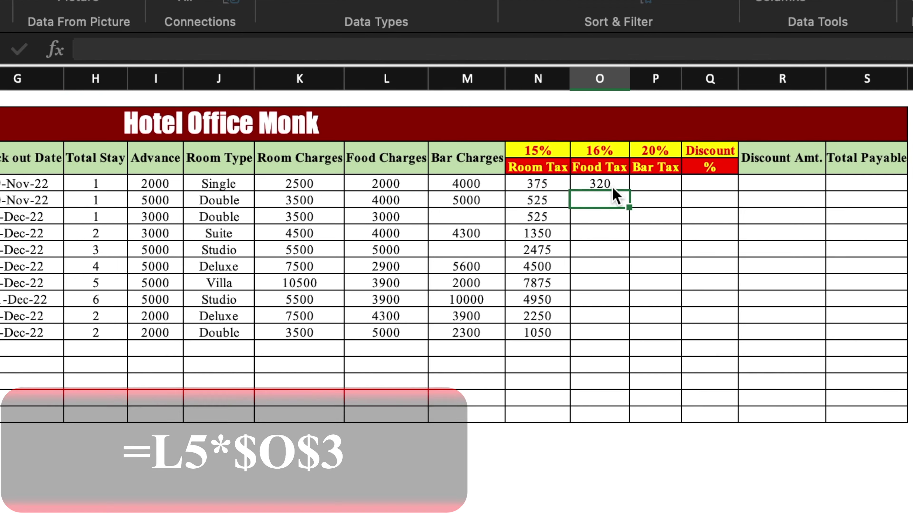
left_click(612, 187)
left_click_drag(629, 191, 628, 336)
Step: Enter Bar Tax =M5*$P$3 in P5 and fill it down the column
left_click(653, 187)
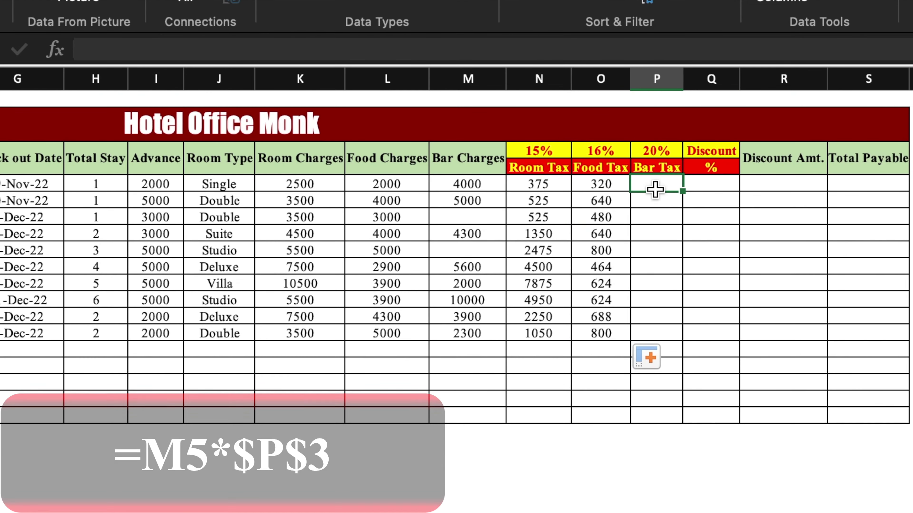
type("=")
left_click(481, 184)
type("*")
left_click(652, 150)
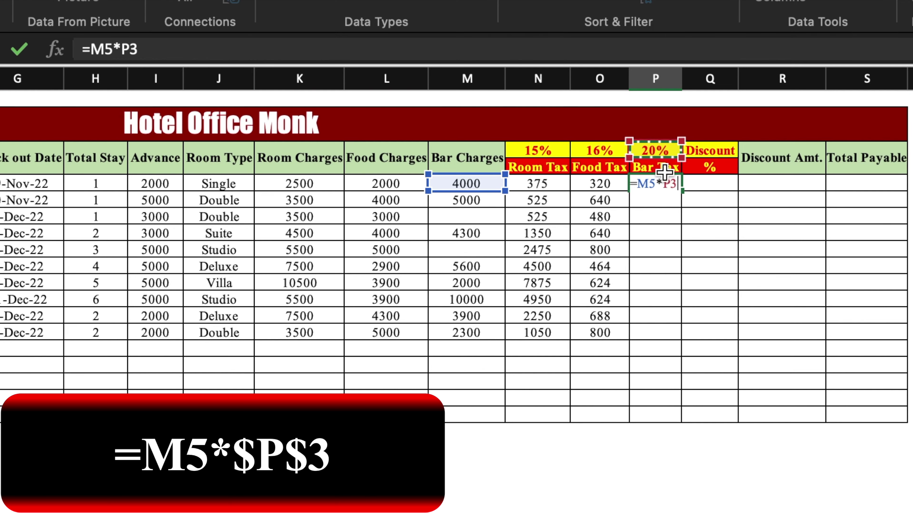
key("F4")
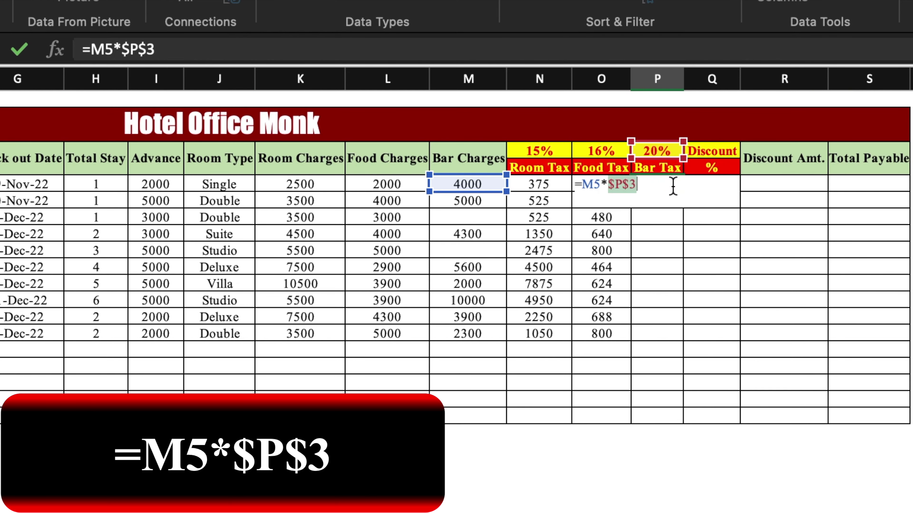
key("Return")
left_click(673, 183)
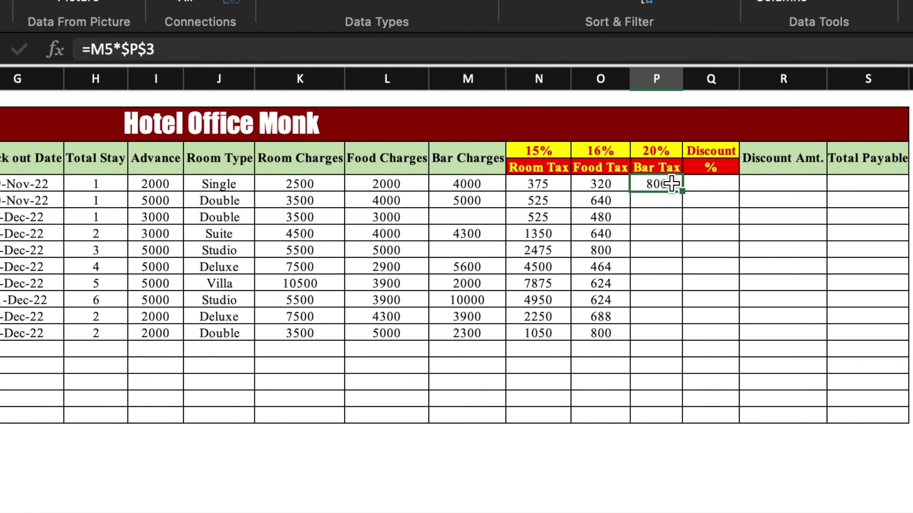
left_click_drag(681, 191, 673, 332)
left_click(708, 183)
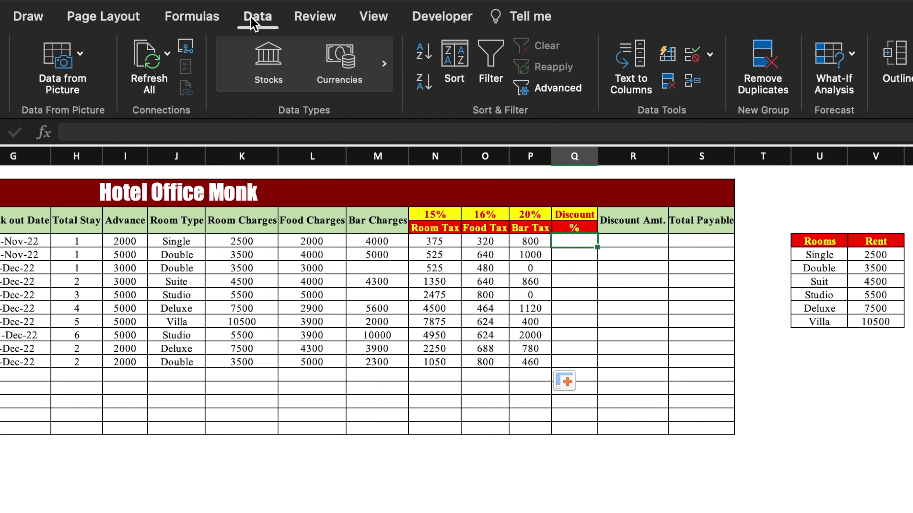
Step: Add a validation list: No, 5%, 10%, 15%, 20%, 25%, 30%, 100%, Complimentary
left_click(710, 54)
left_click(773, 81)
left_click(495, 188)
left_click(396, 235)
left_click(465, 289)
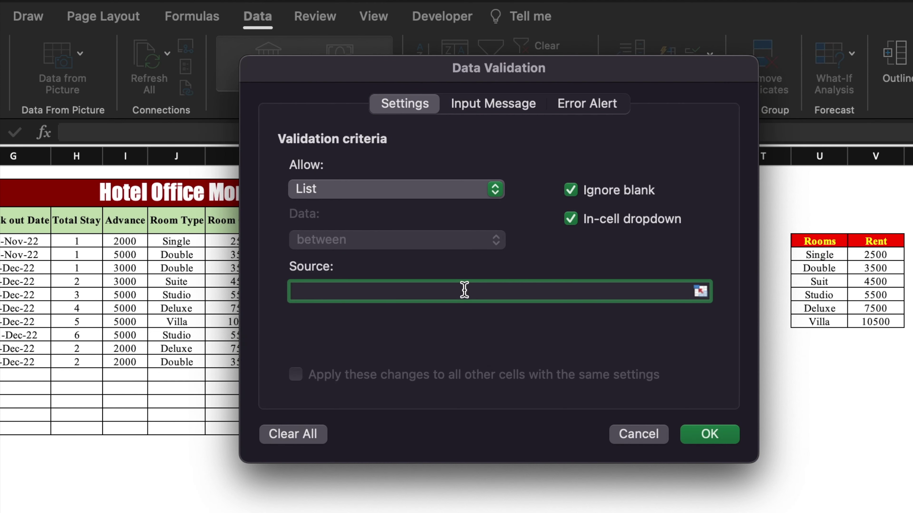
type("No,5%,10%")
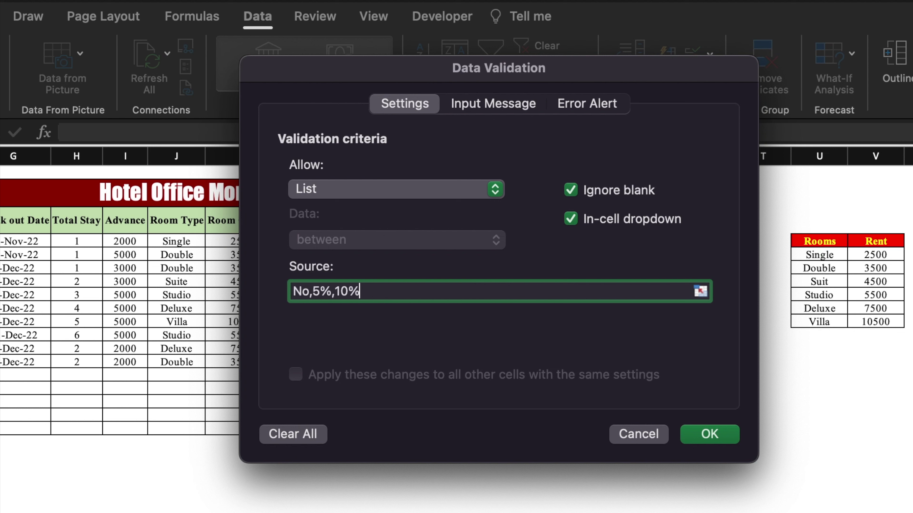
type(",15%,20%,25%,")
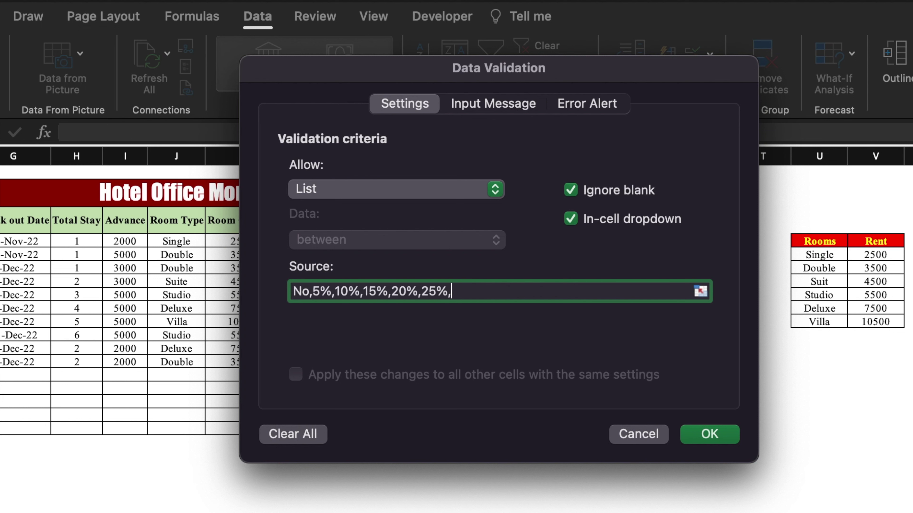
type("30%,100%,Complimentary")
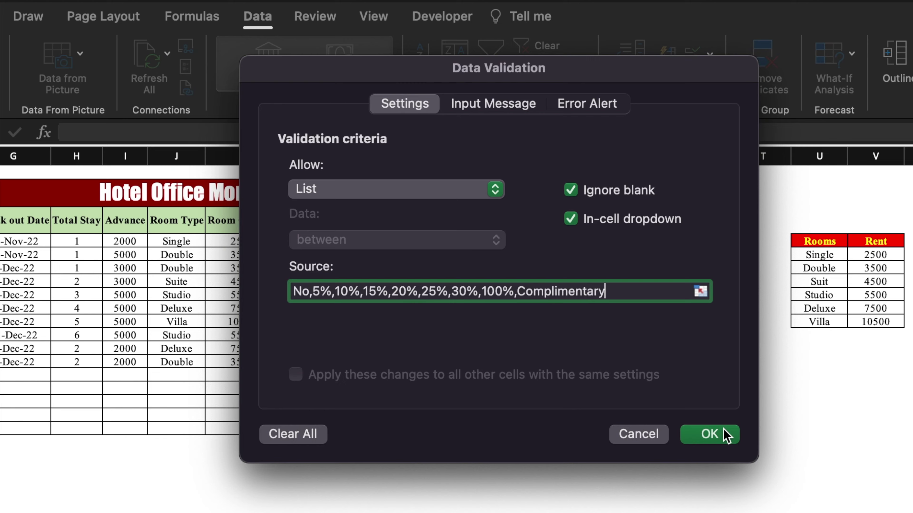
left_click(723, 435)
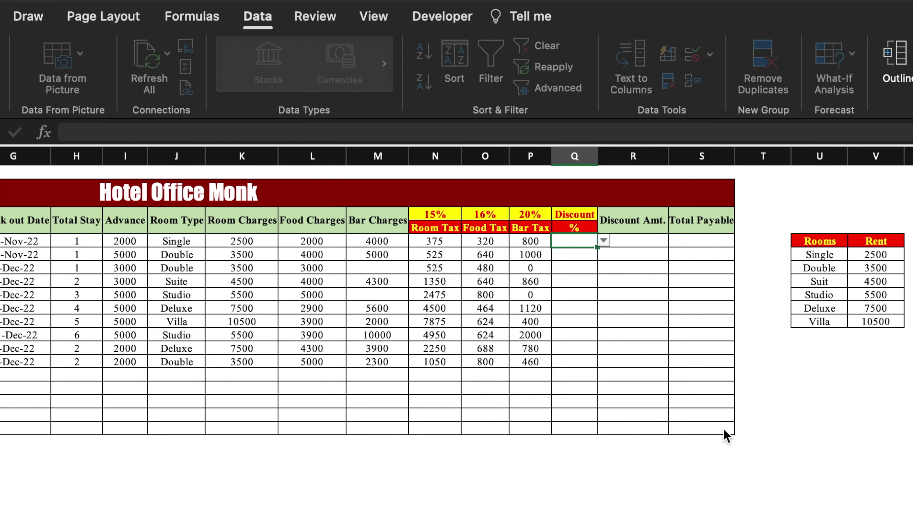
Step: Fill the pick-list down and choose No, 5% and Complimentary for the first guests
double_click(597, 247)
left_click(644, 345)
left_click(587, 252)
left_click(604, 240)
left_click(605, 254)
key("Return")
left_click(604, 254)
left_click(583, 305)
key("Return")
left_click(582, 429)
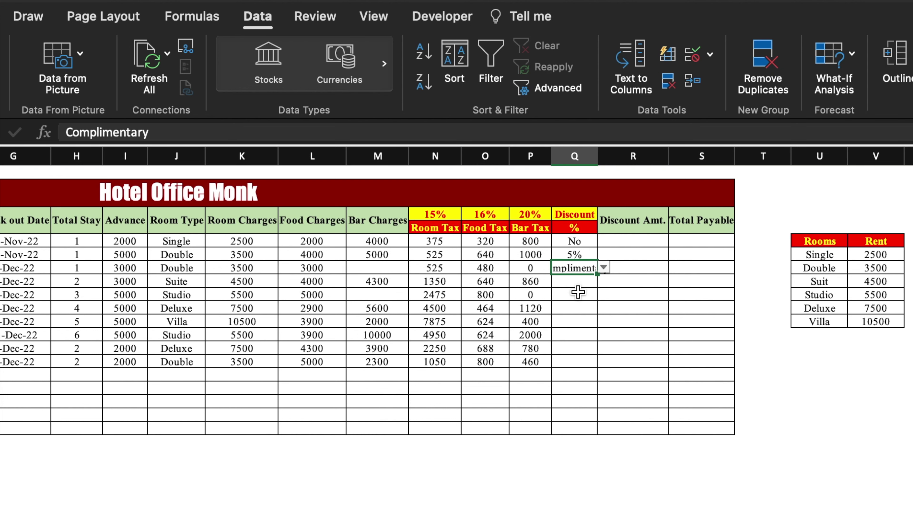
key("Return")
left_click(603, 281)
left_click(575, 425)
key("Return")
Step: Choose the remaining discounts: 100%, 15%, No, No, 5%, 15% and 25%
left_click(603, 294)
left_click(575, 365)
key("Return")
left_click(603, 308)
left_click(602, 322)
left_click(604, 322)
left_click(585, 337)
left_click(603, 335)
left_click(582, 387)
left_click(603, 349)
left_click(581, 372)
left_click(581, 372)
left_click(603, 362)
left_click(575, 468)
Step: Autofit column Q so Complimentary fits, and select the discount values
double_click(597, 156)
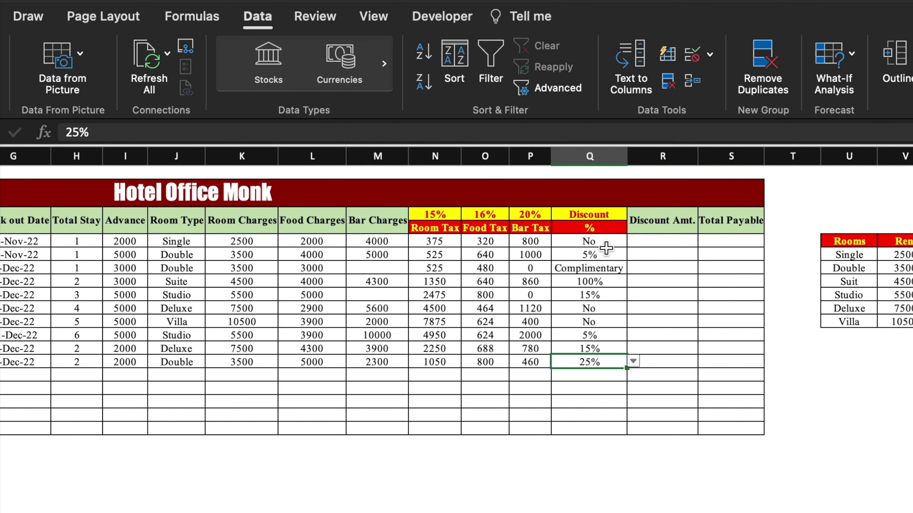
left_click_drag(604, 240, 595, 363)
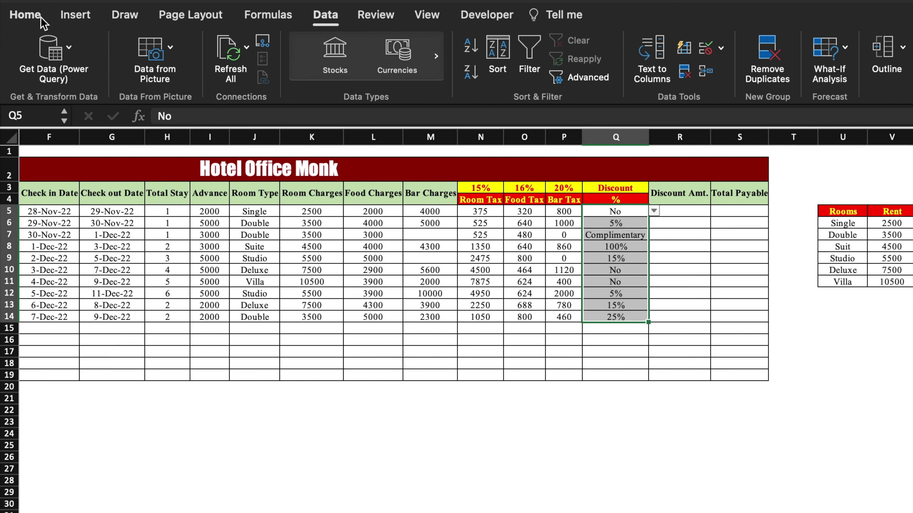
left_click(36, 16)
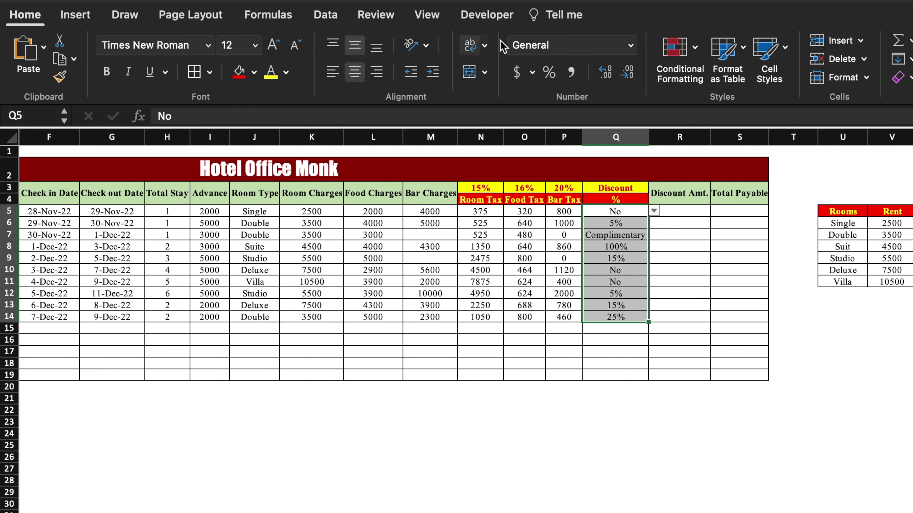
Step: Highlight discount cells equal to 'No' with the light red preset
left_click(680, 47)
mouse_move(573, 78)
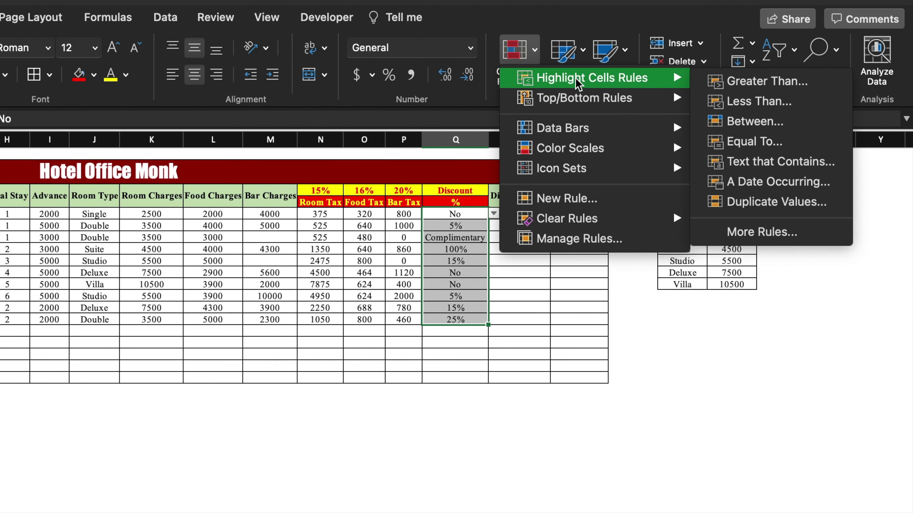
left_click(765, 141)
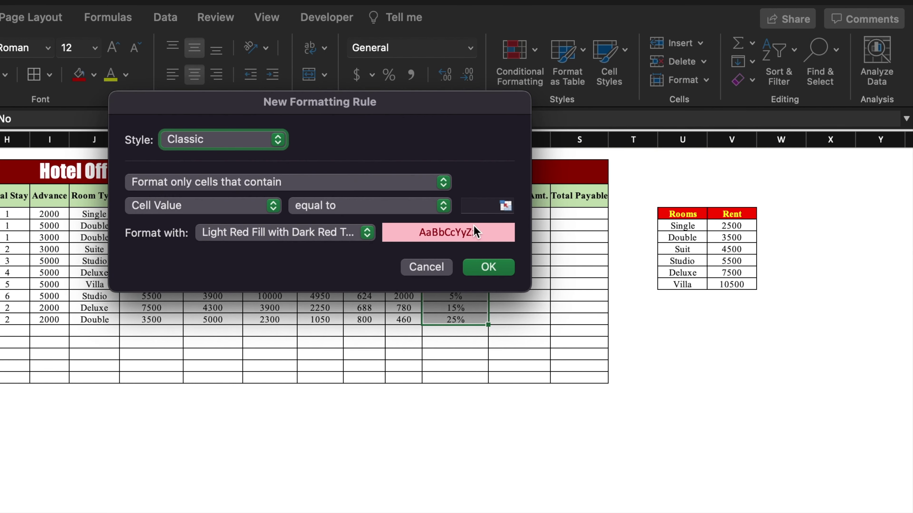
left_click(473, 205)
type("No")
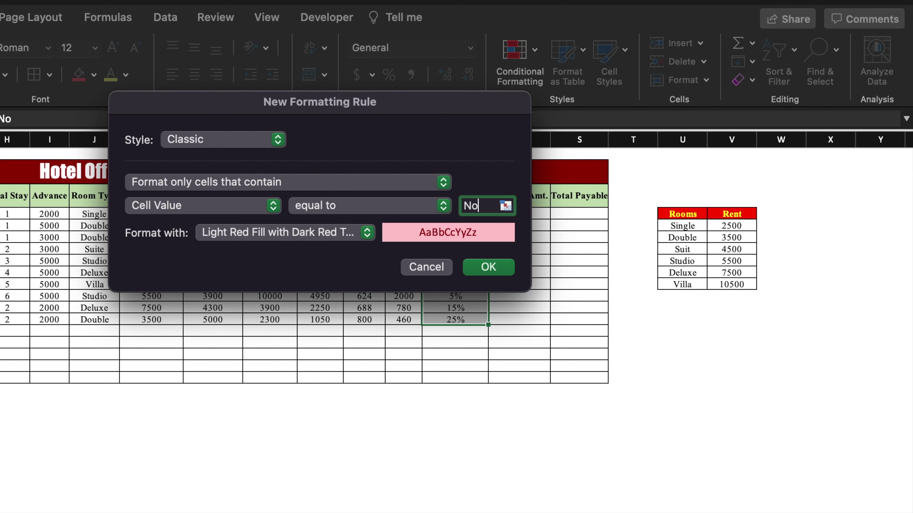
left_click(503, 268)
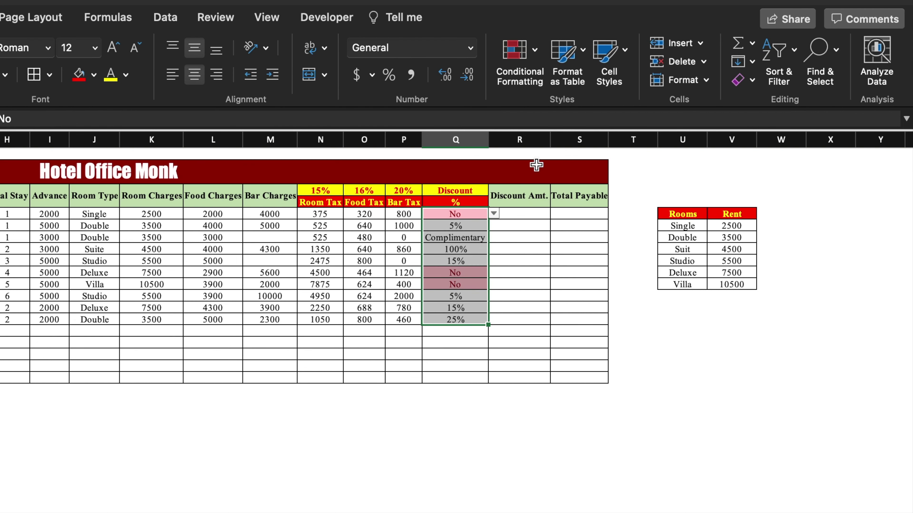
Step: Add an Equal To rule for 'Complimentary' with a custom purple fill
left_click(536, 45)
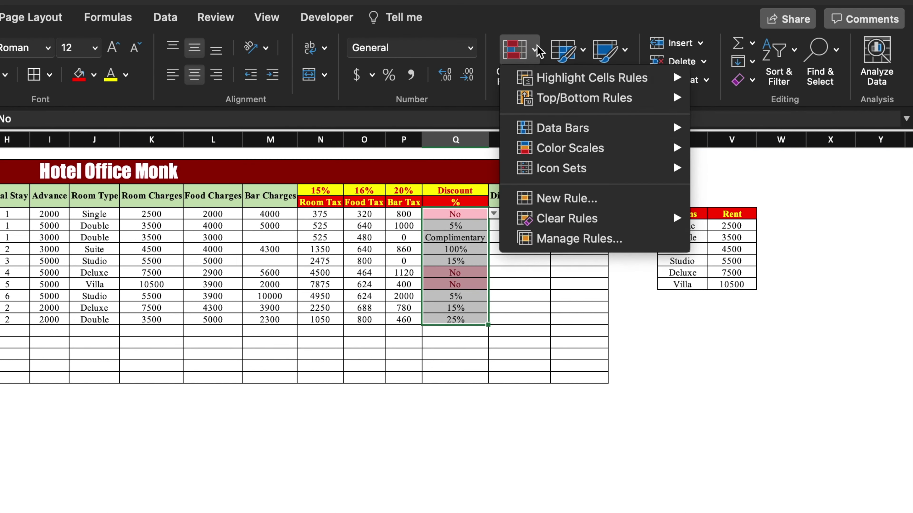
mouse_move(593, 78)
left_click(776, 140)
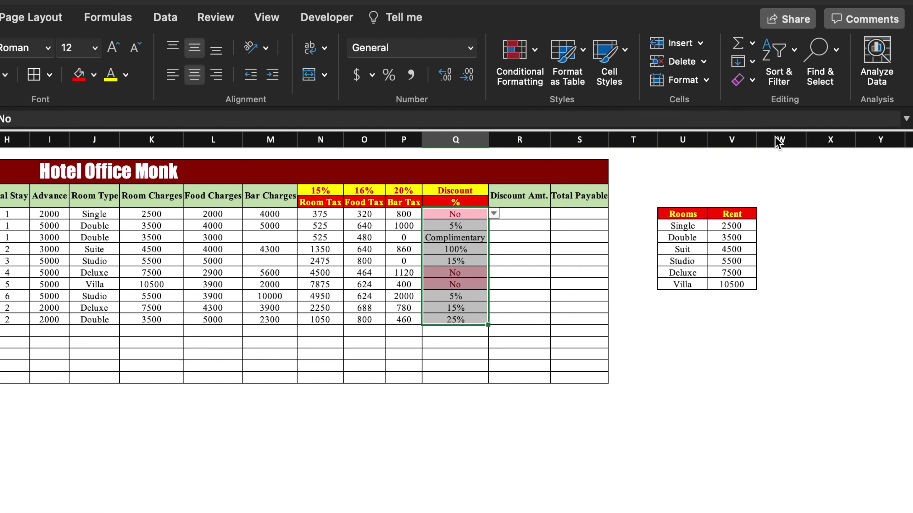
left_click(489, 208)
type("Complimentary")
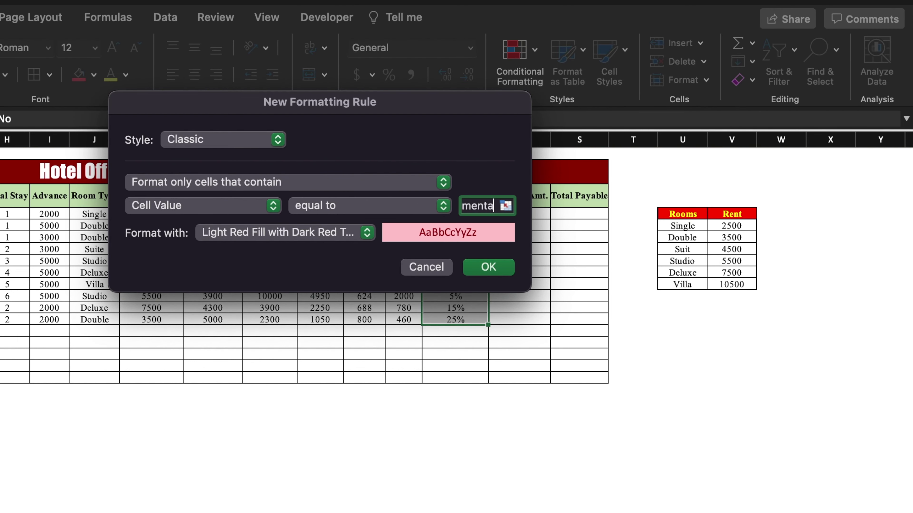
left_click(368, 239)
left_click(342, 343)
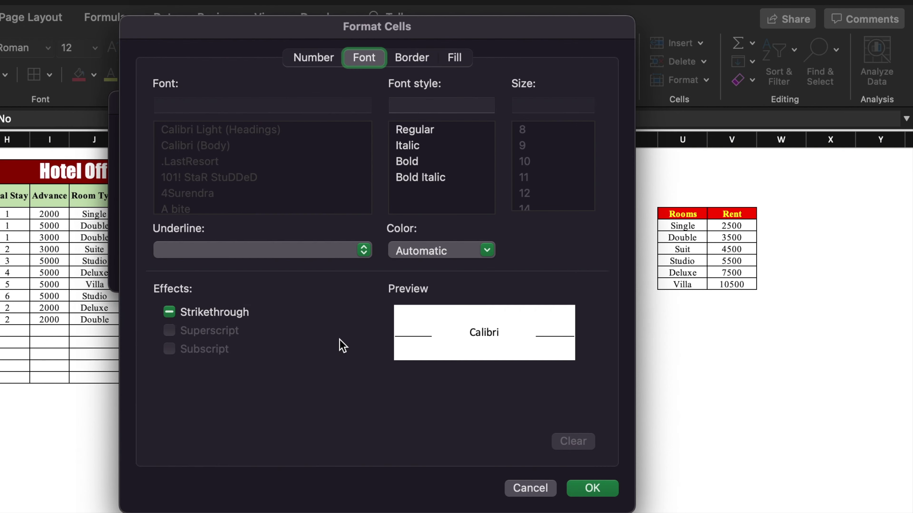
left_click(455, 57)
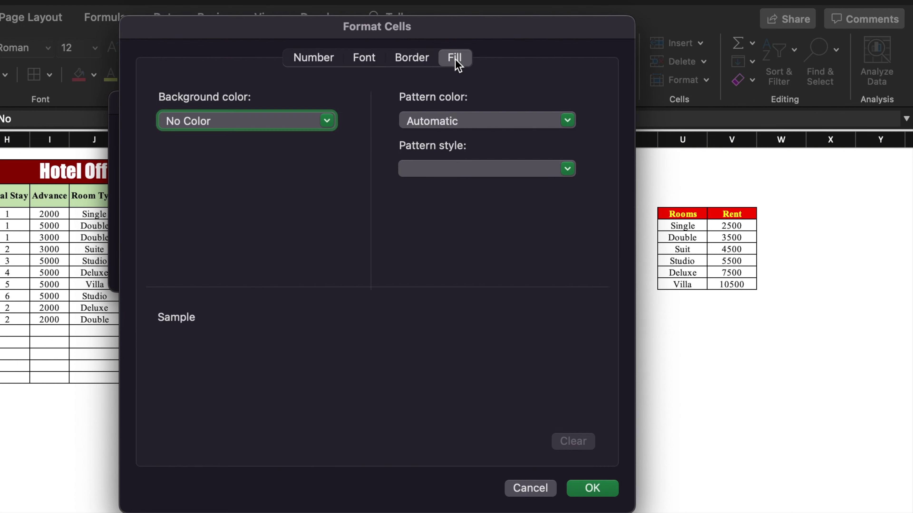
left_click(327, 121)
left_click(310, 310)
Step: Give the Complimentary format bold yellow text, apply the rule, and autofit column Q
left_click(364, 57)
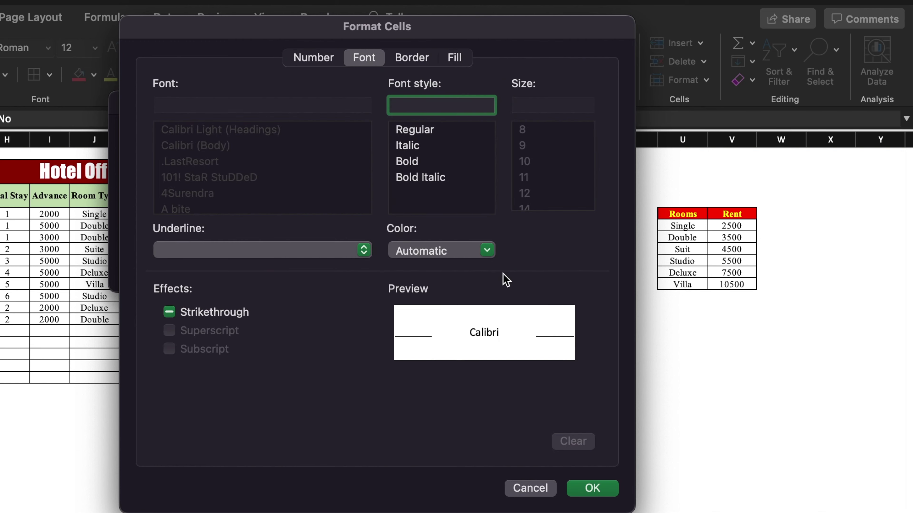
left_click(488, 251)
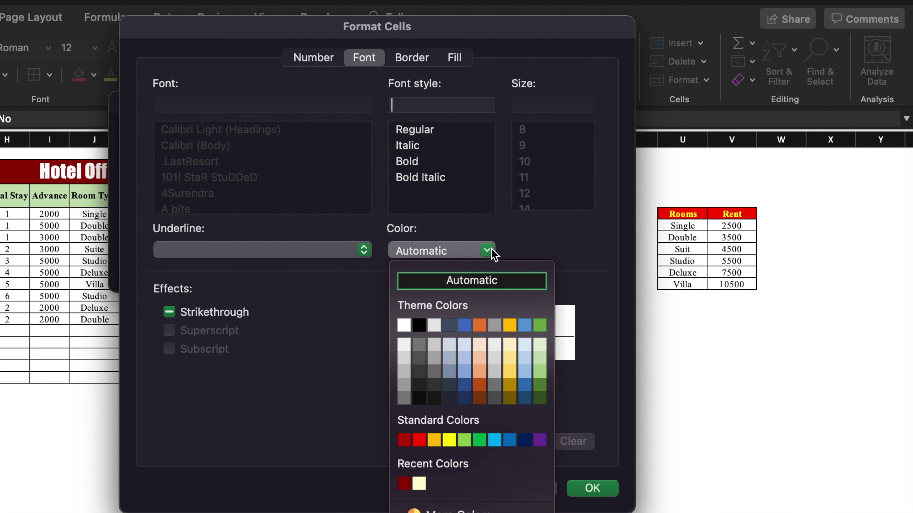
left_click(449, 440)
left_click(418, 162)
left_click(592, 488)
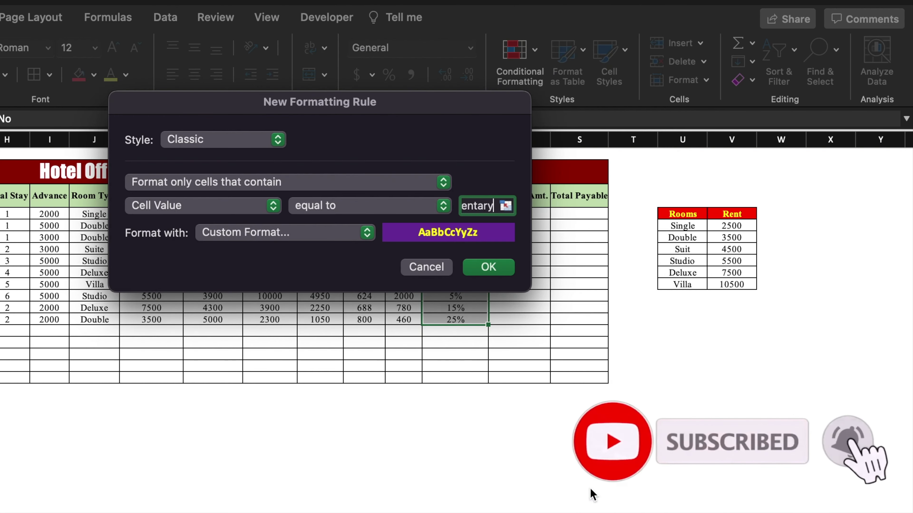
left_click(497, 275)
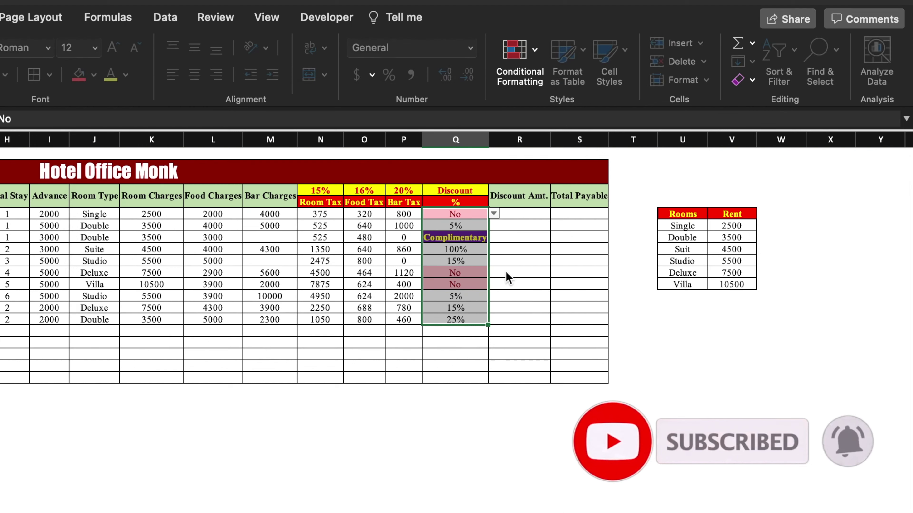
left_click(526, 288)
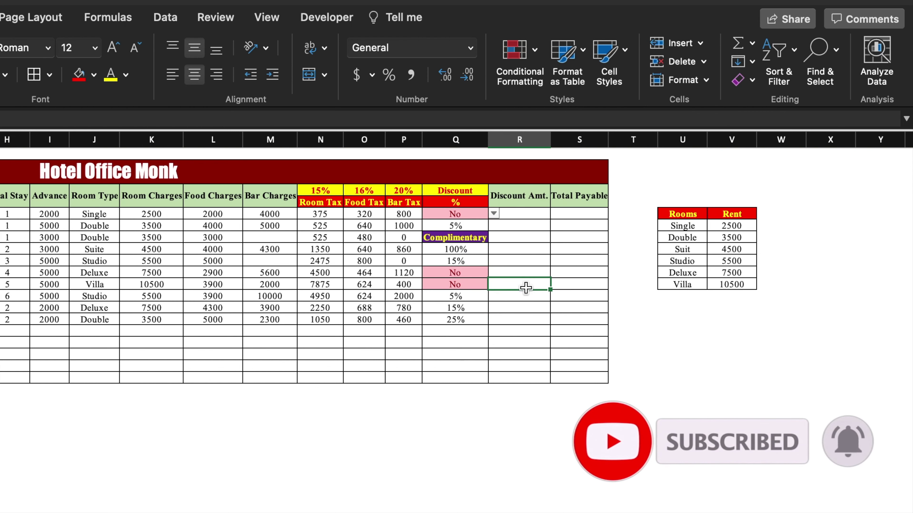
double_click(488, 139)
Step: In R5 begin a nested IF returning 0 when Q5 is 'No' or 'Complimentary'
left_click(541, 213)
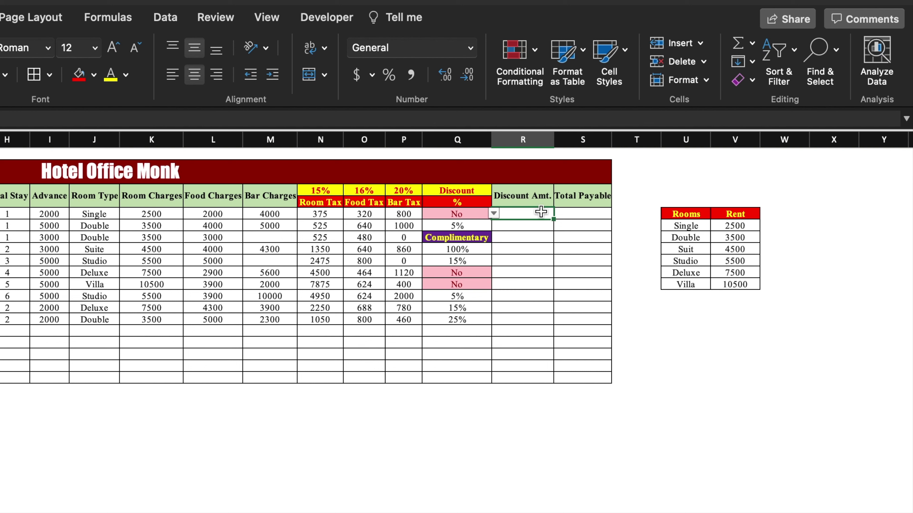
type("=")
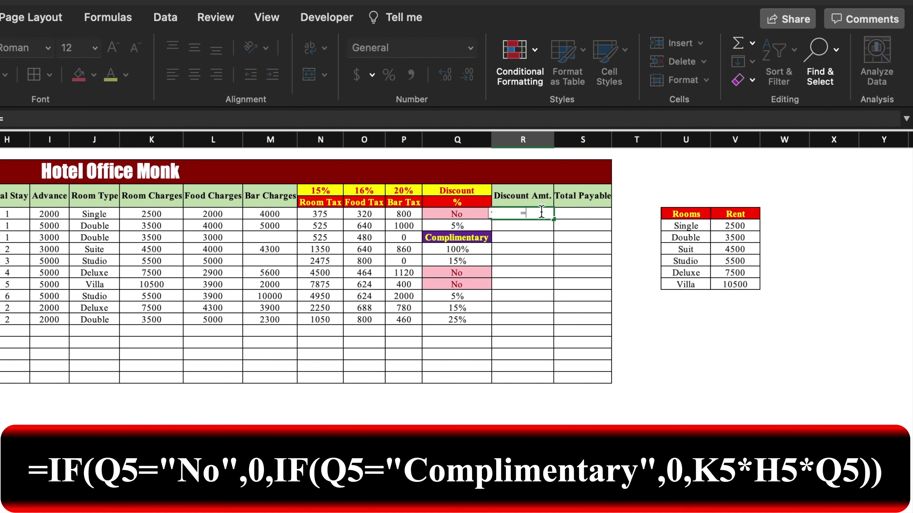
type("if(")
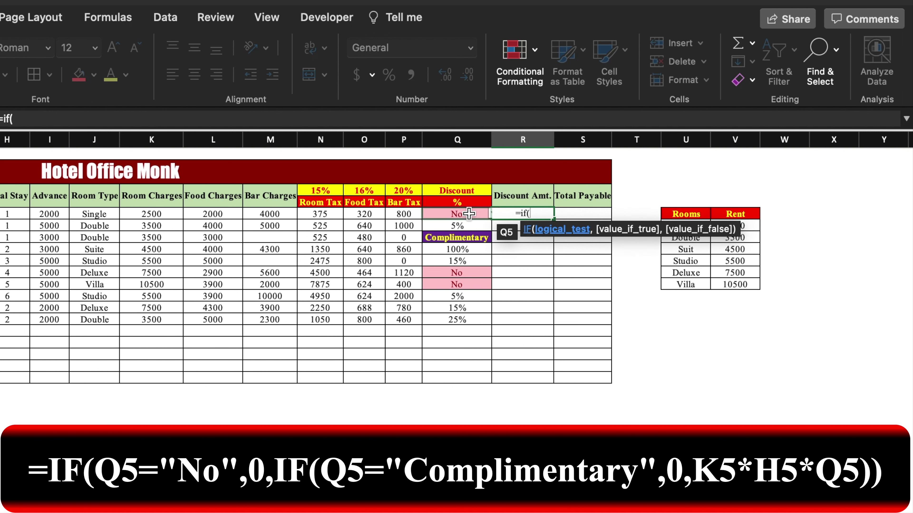
left_click(469, 215)
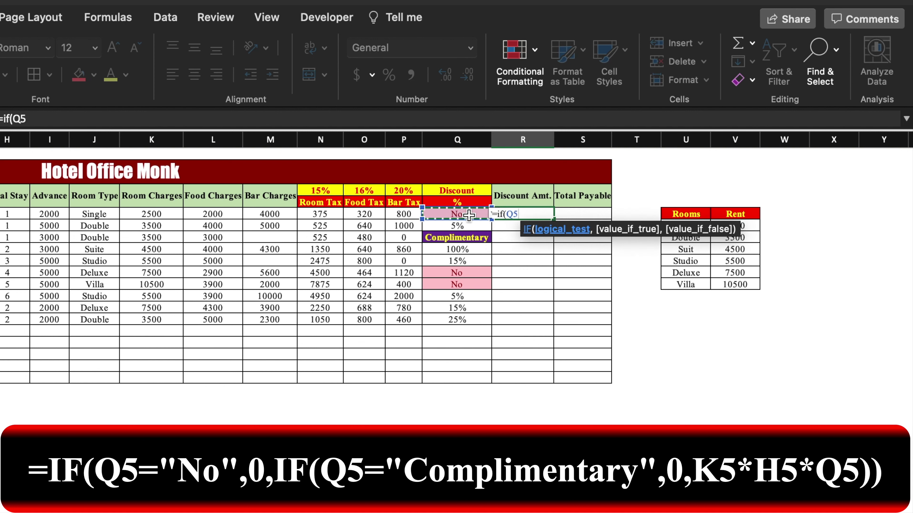
type("=")
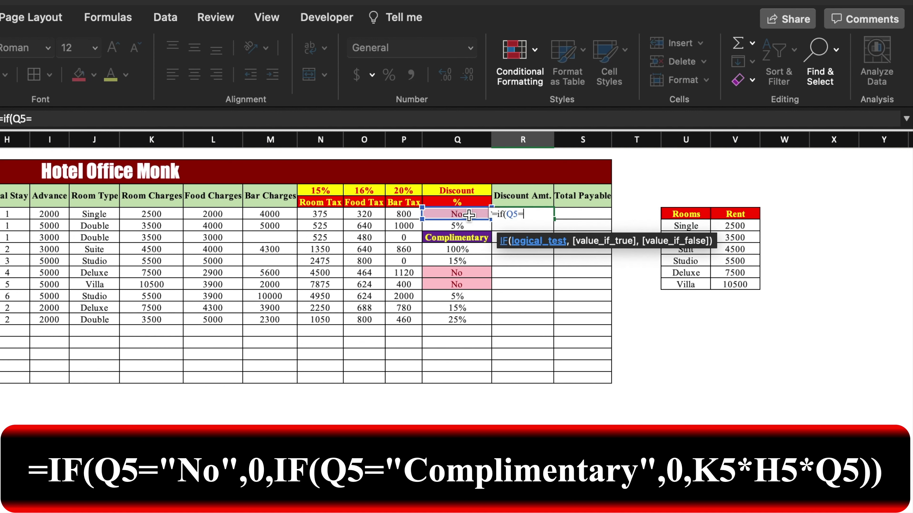
type("\"No\",")
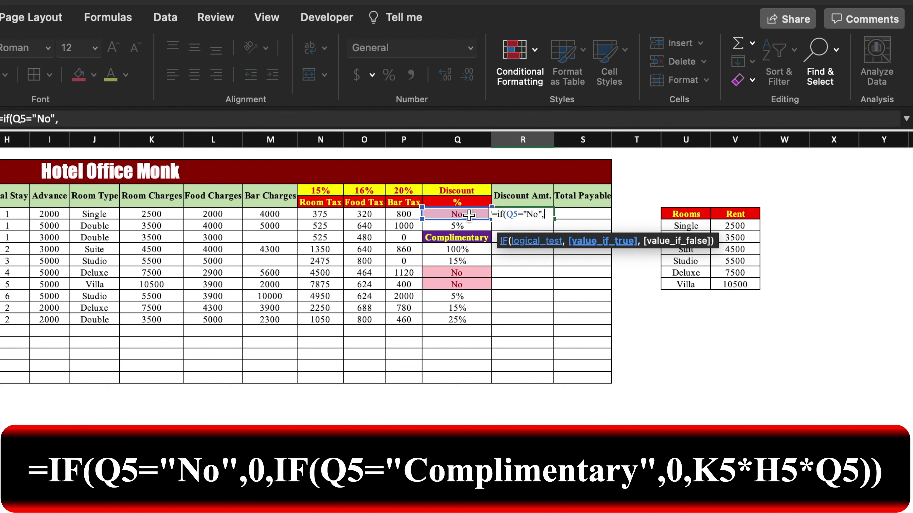
type("0,")
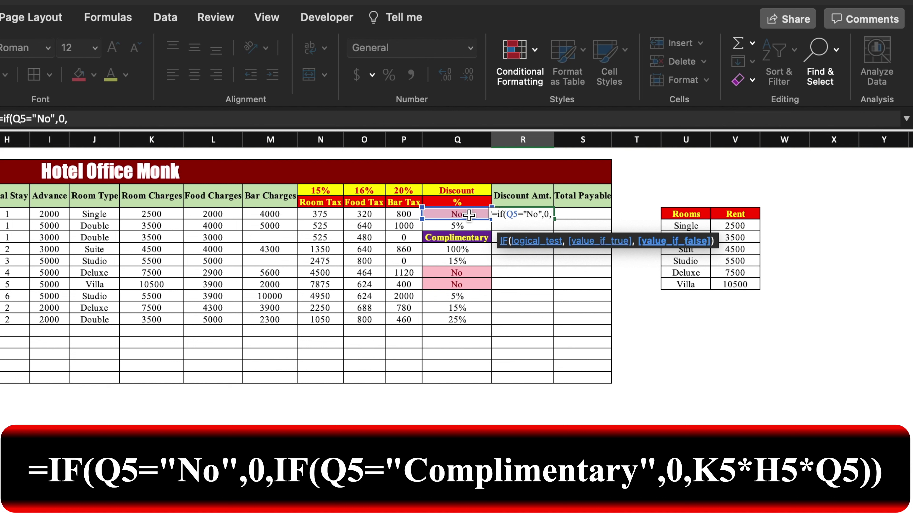
type("if(")
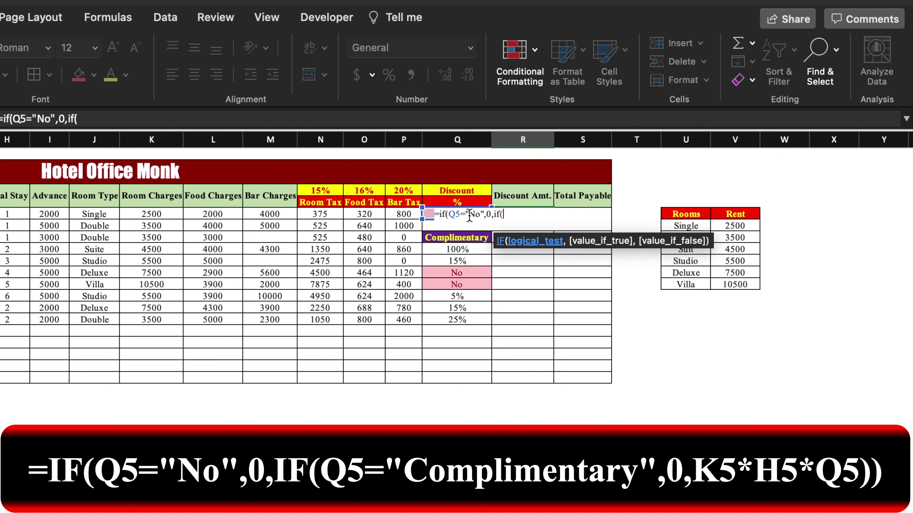
left_click(466, 238)
key("BackSpace")
type("5=")
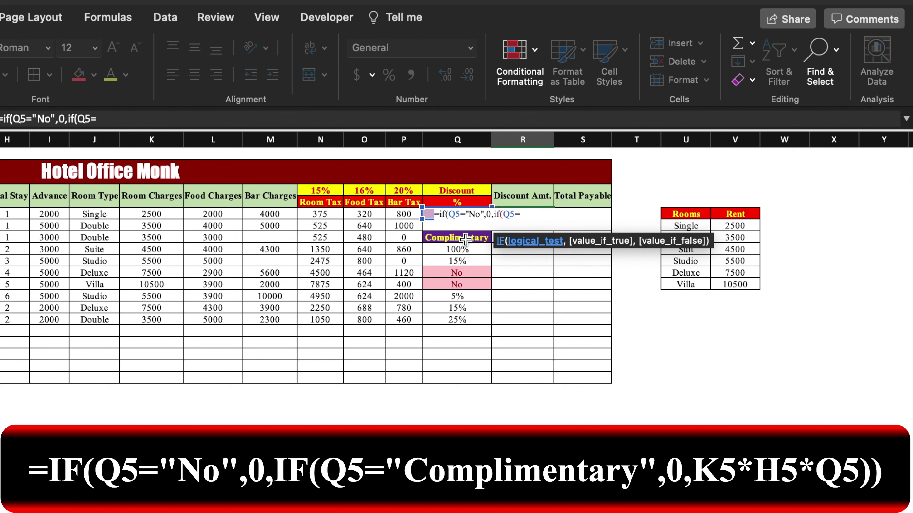
type("\"Complimentary")
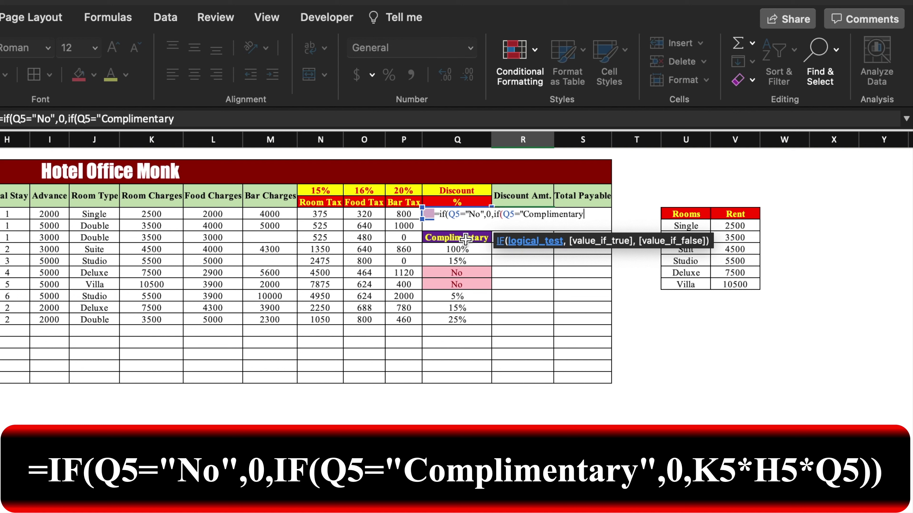
type("\",0,")
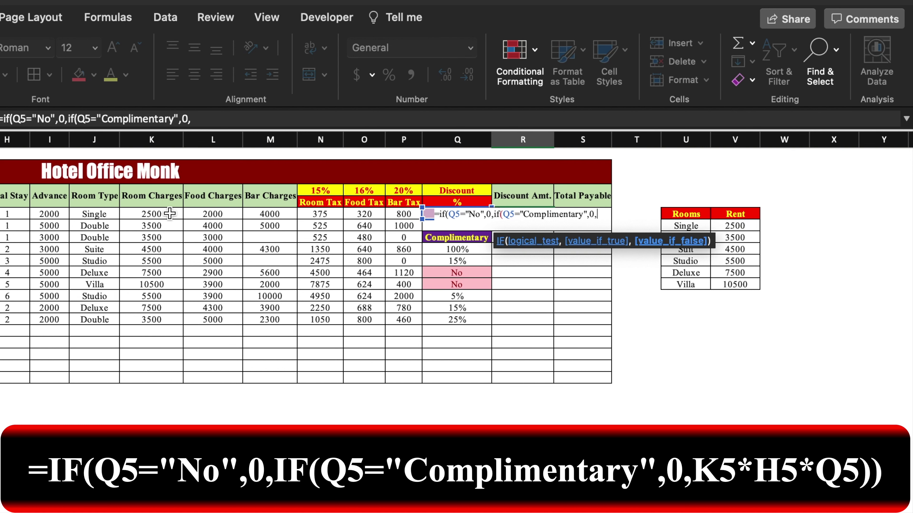
Step: Finish the formula with K5*H5*Q5 otherwise, then fill it down to R14
left_click(170, 214)
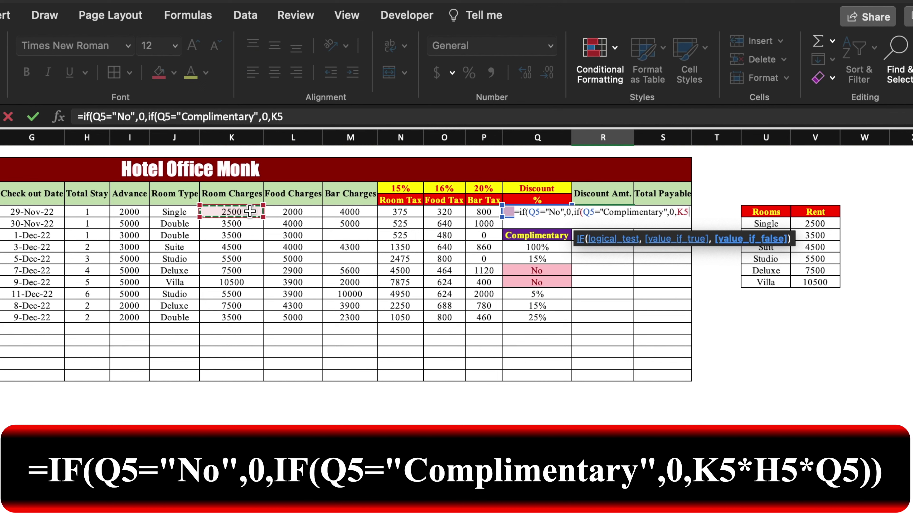
type("*")
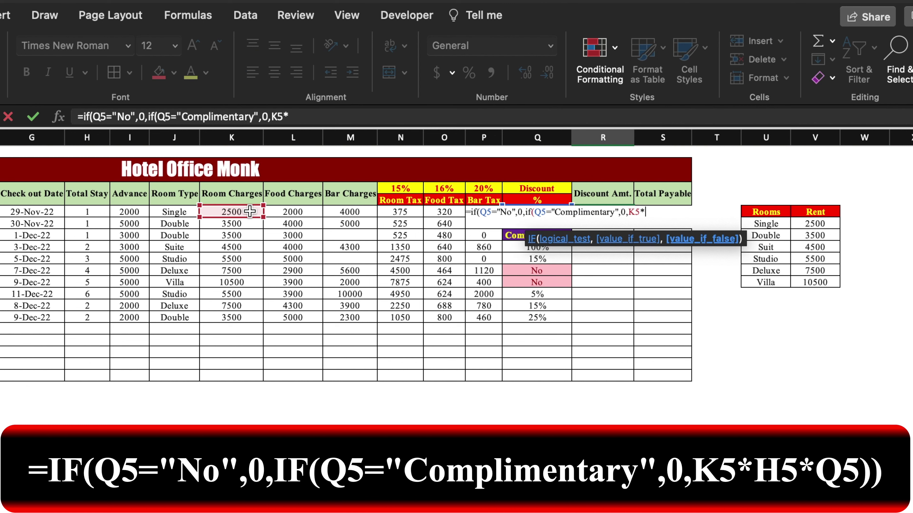
left_click(87, 213)
type("*")
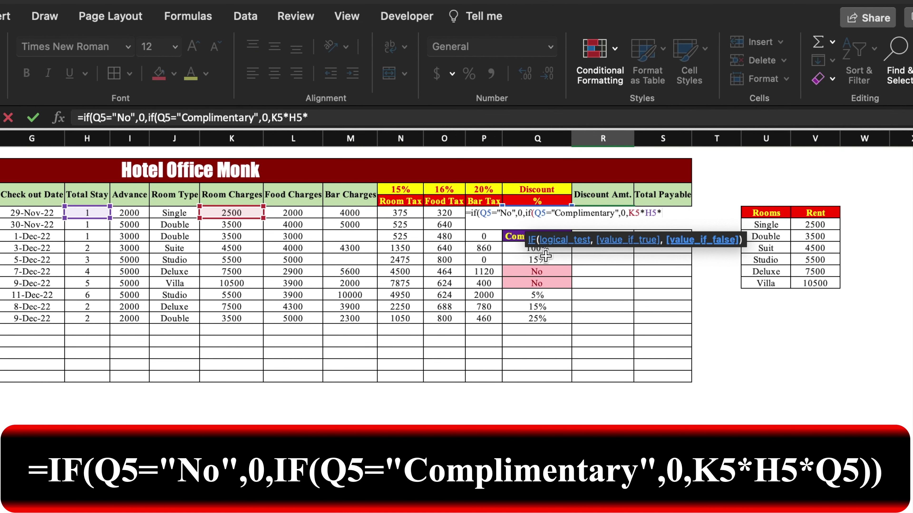
left_click(545, 256)
key("Up")
key("Up")
key("Up")
type("))")
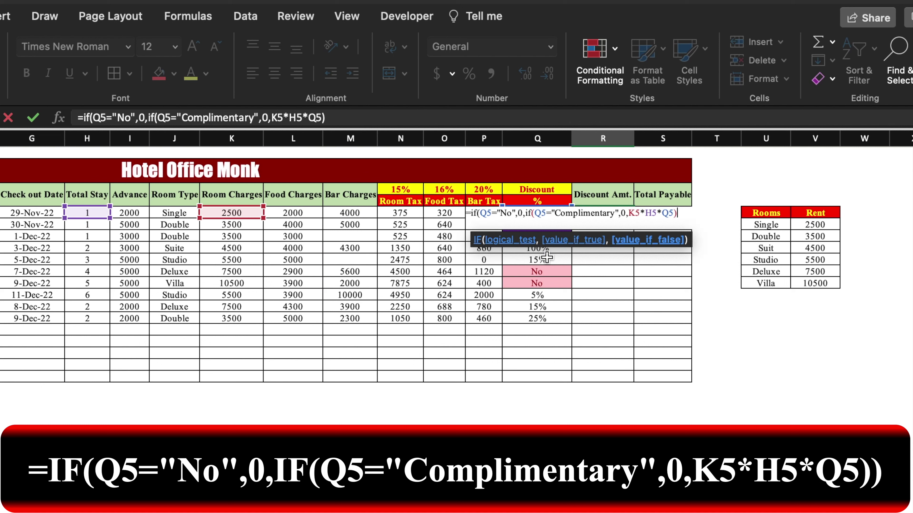
key("Return")
left_click(627, 213)
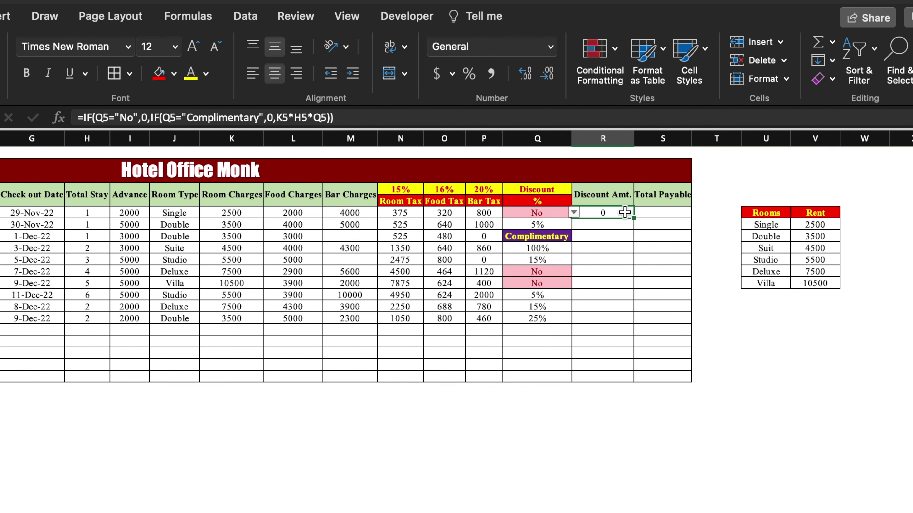
left_click_drag(633, 218, 618, 318)
Step: Deselect the filled Discount Amt. column and select Total Payable cell S5
left_click(667, 275)
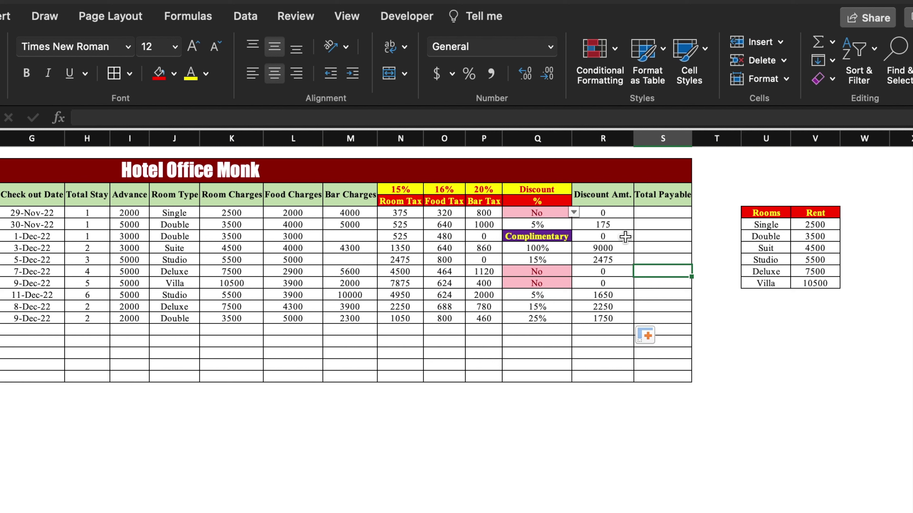
left_click(672, 213)
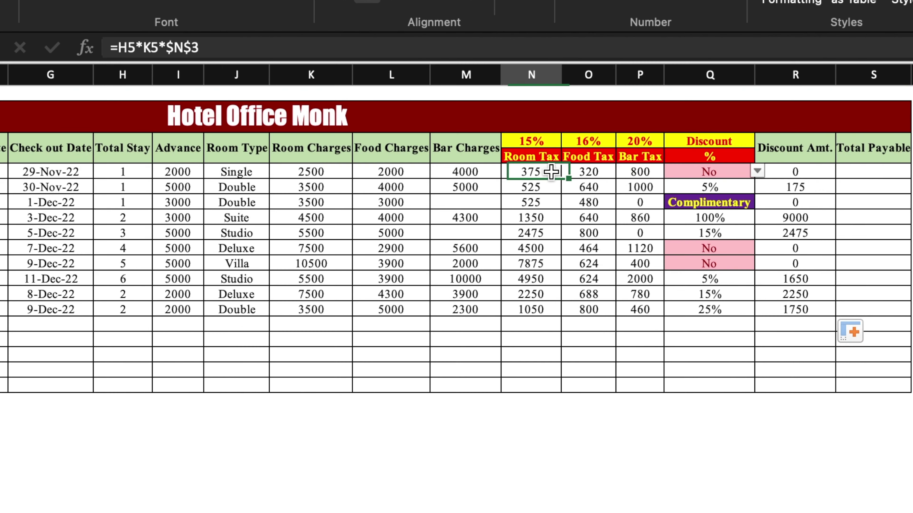
Step: Wrap N5's Room Tax in an IF testing Q5 for 100% and Complementary
left_click(109, 40)
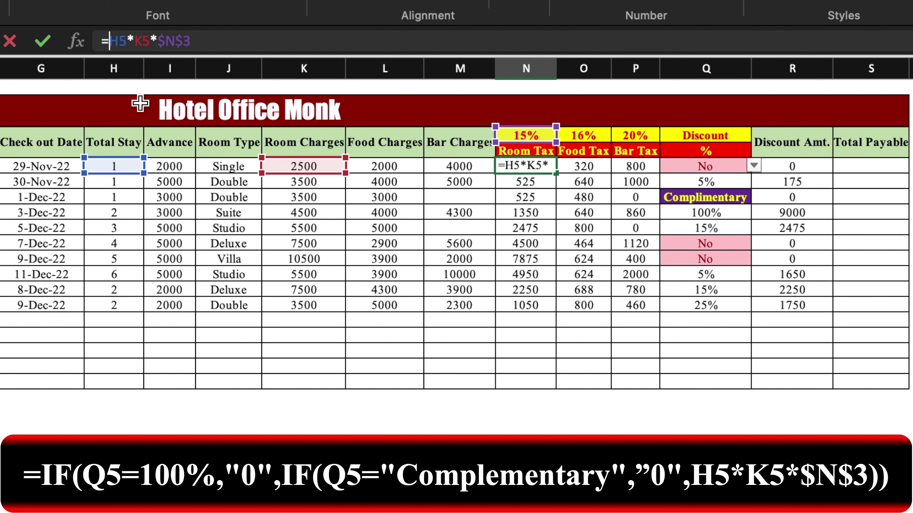
type("if(")
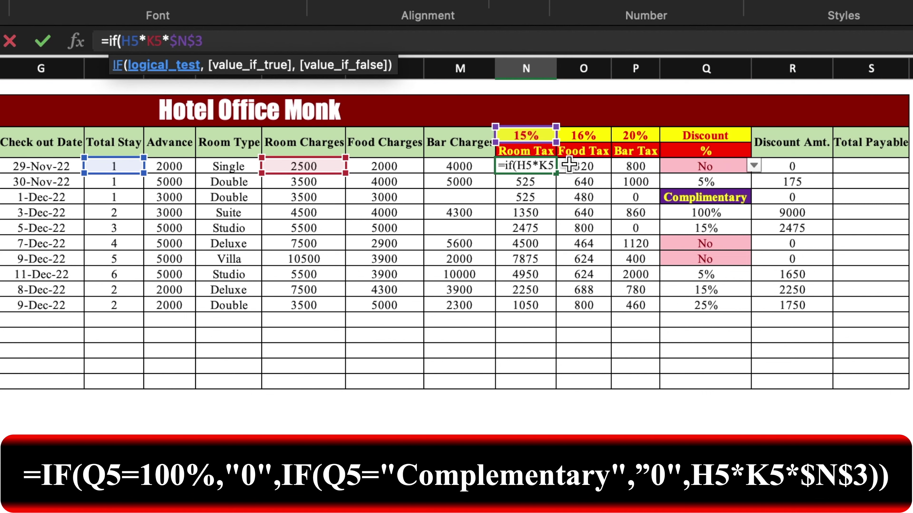
left_click(696, 164)
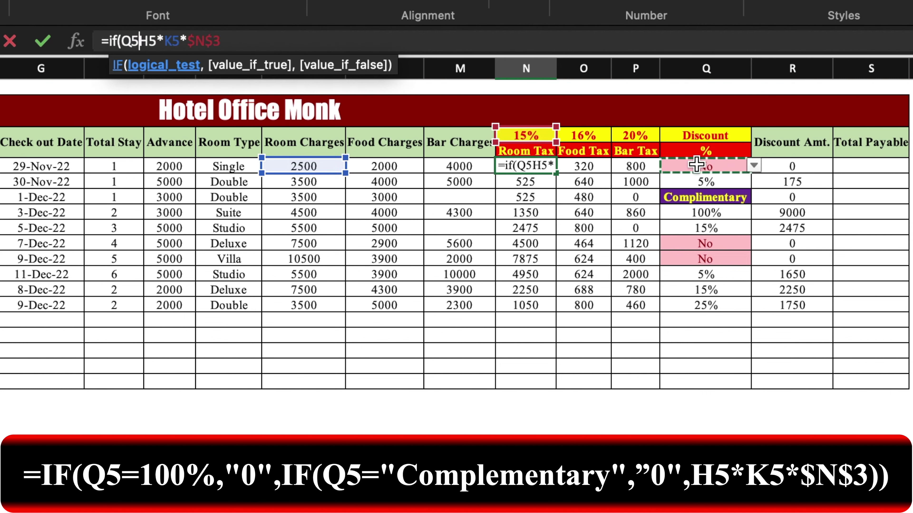
type("=")
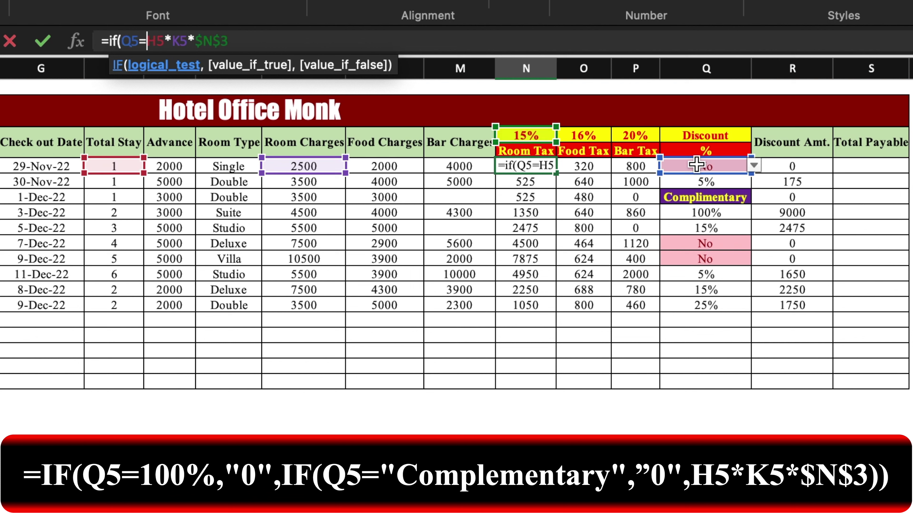
type("100%")
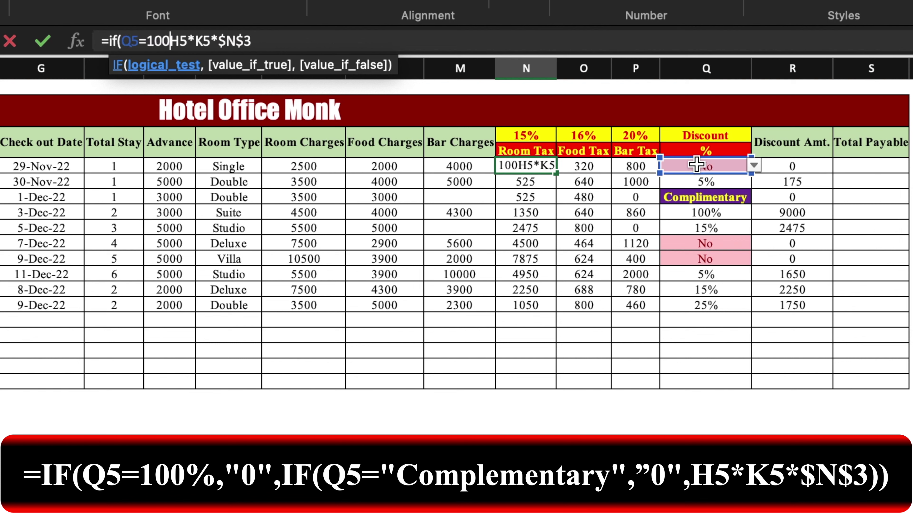
type(",")
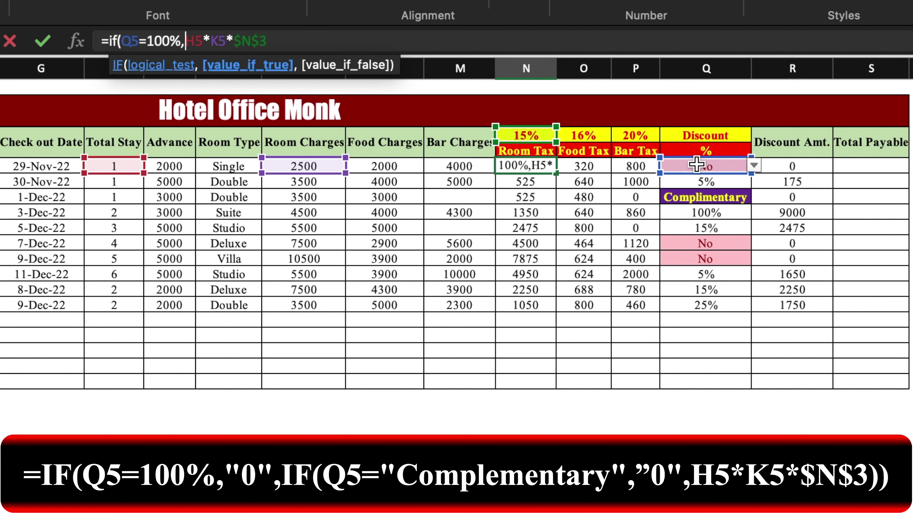
type("\"")
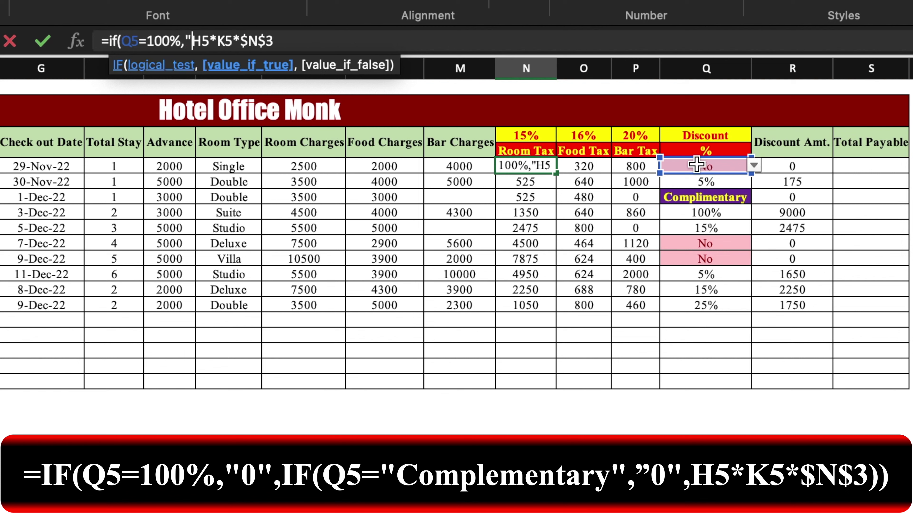
type("0")
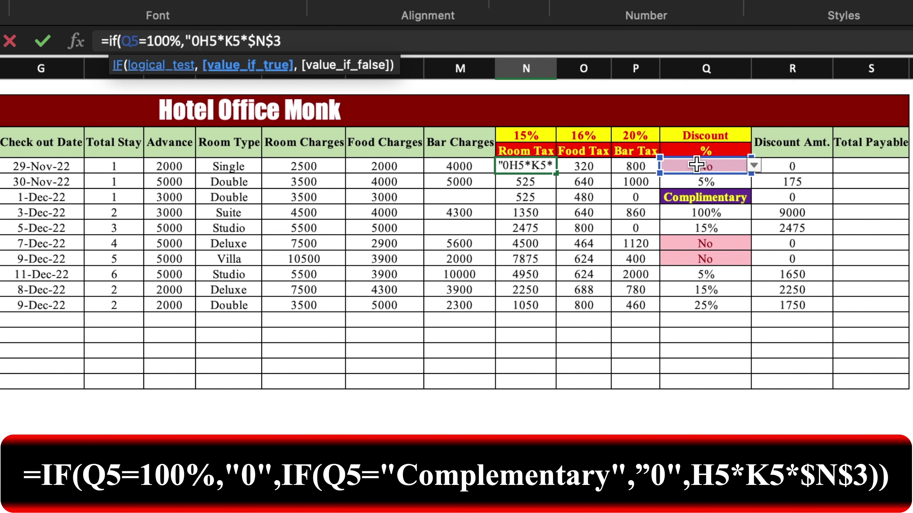
type("\",if(")
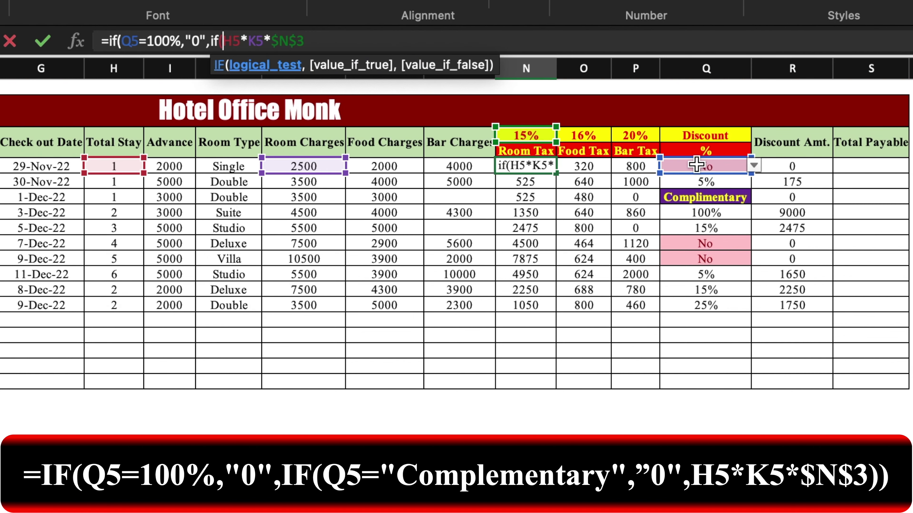
left_click(719, 165)
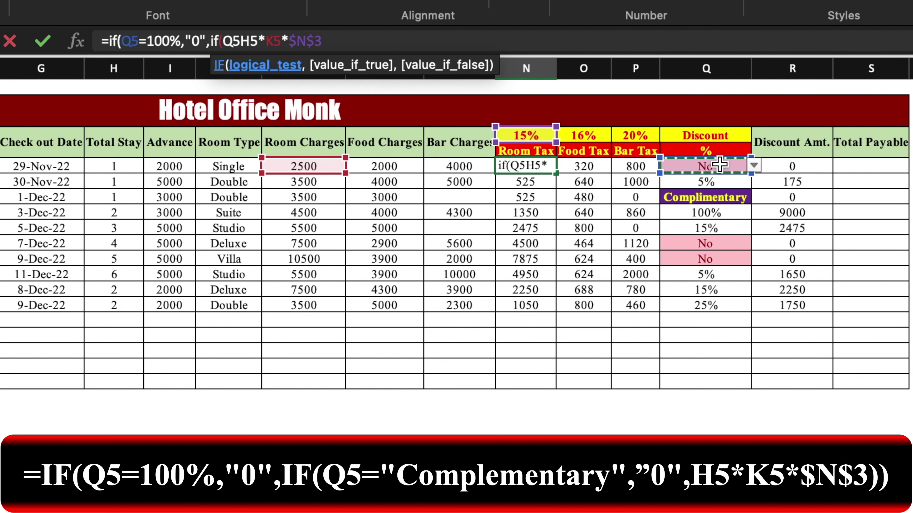
type("=Complementary")
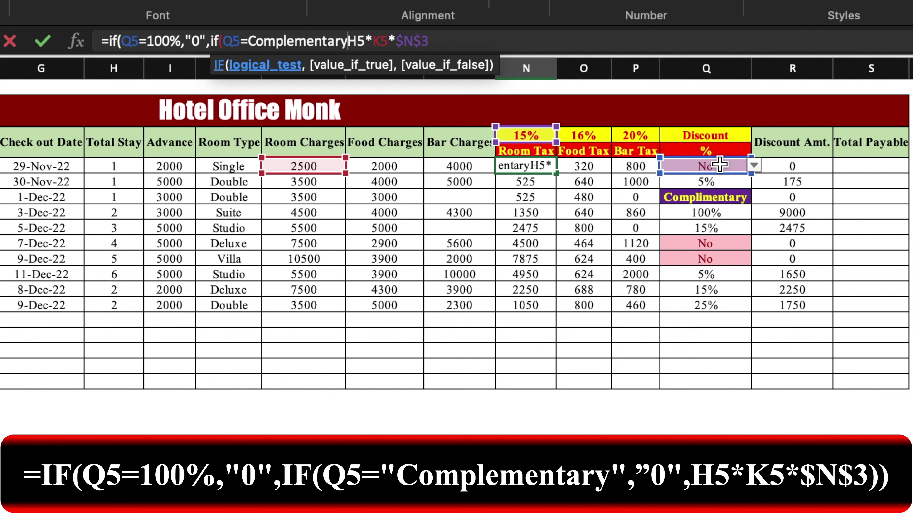
type(",\"")
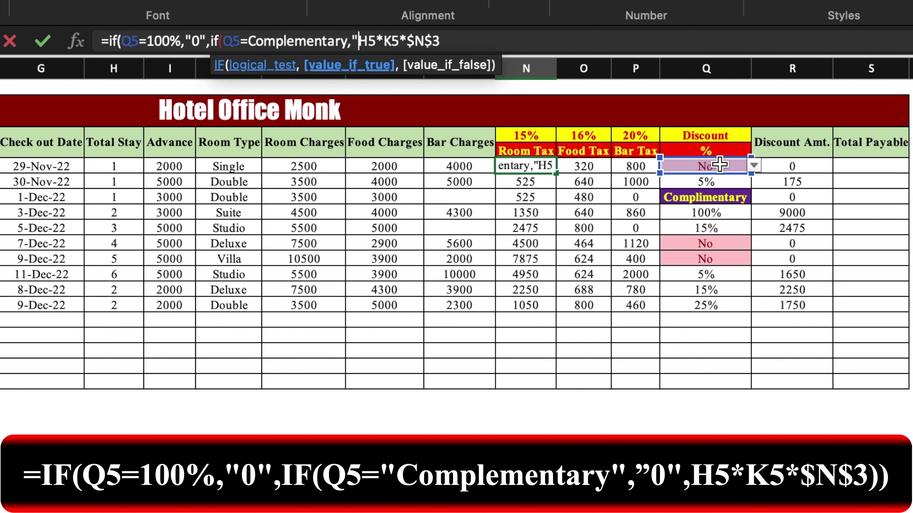
type(")\"")
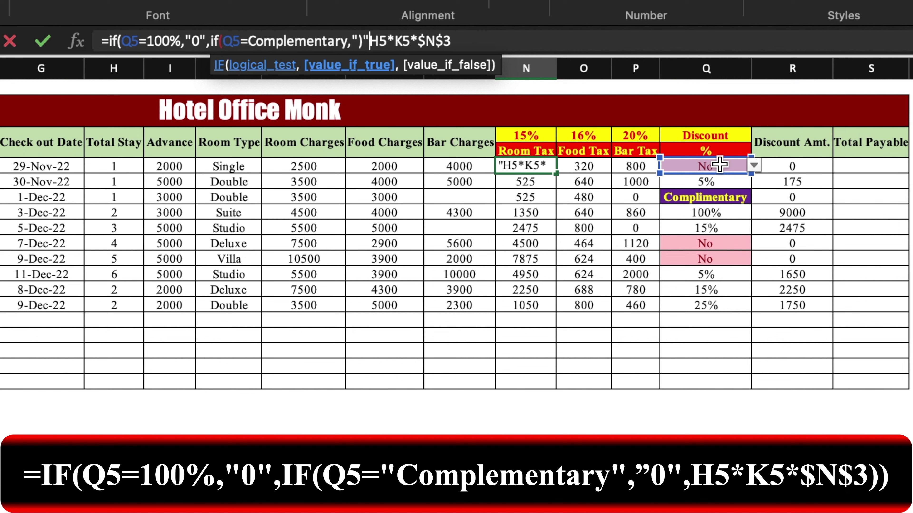
type(",")
left_click(522, 41)
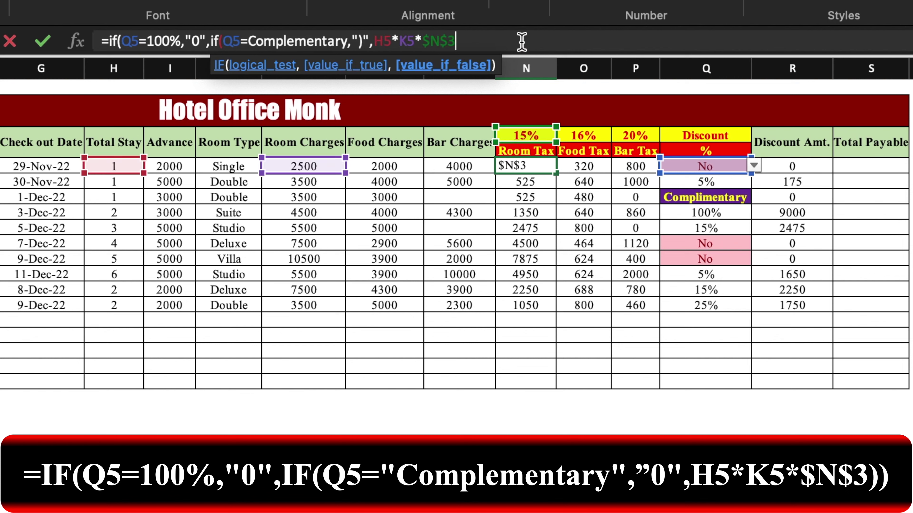
type("))")
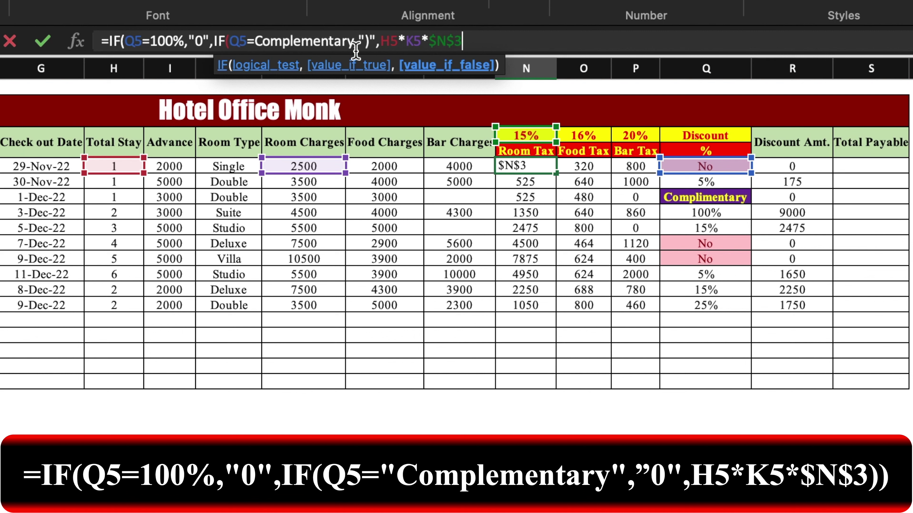
Step: Fix the Complementary quotes and parentheses, then fill the Room Tax formula to N14
left_click(354, 42)
type(",")
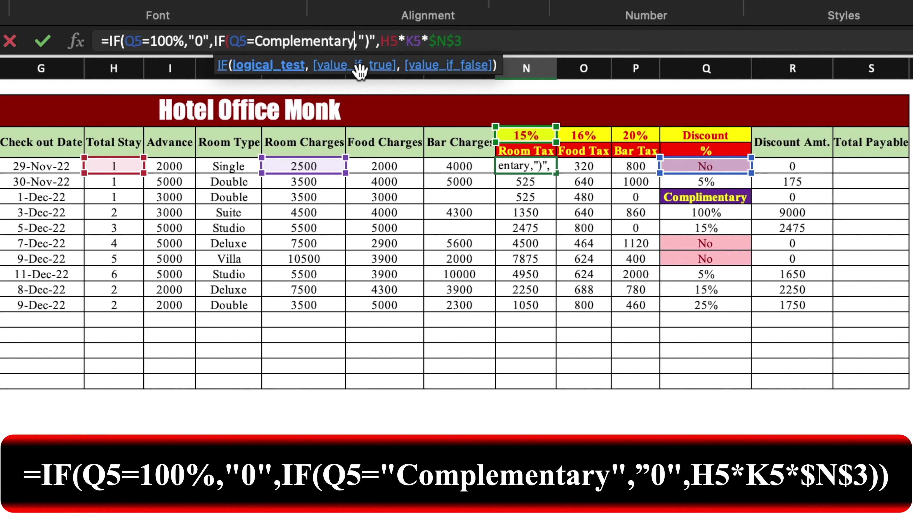
type("\"")
left_click(256, 41)
type("\"")
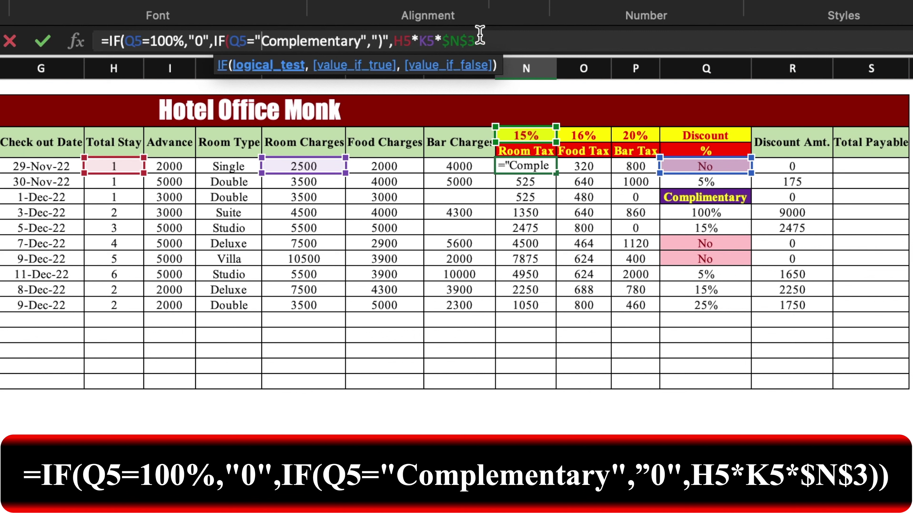
left_click(496, 41)
type("))")
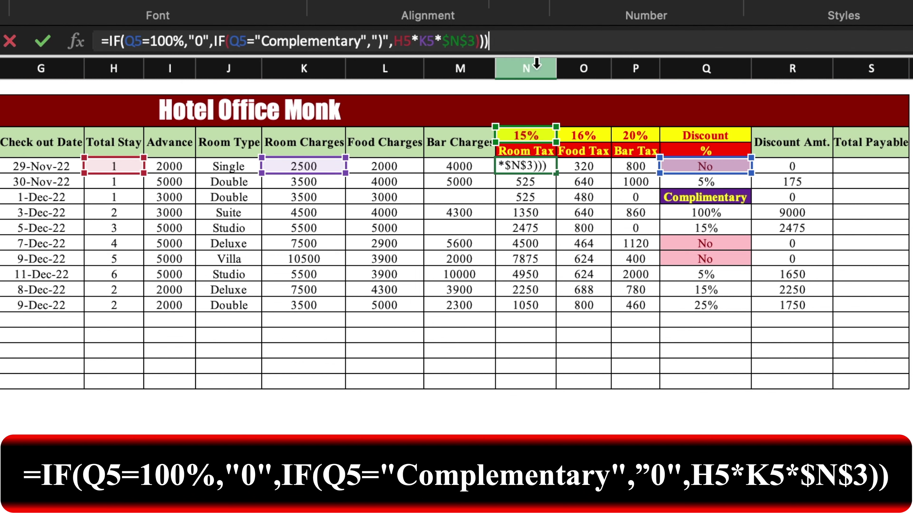
left_click(540, 165)
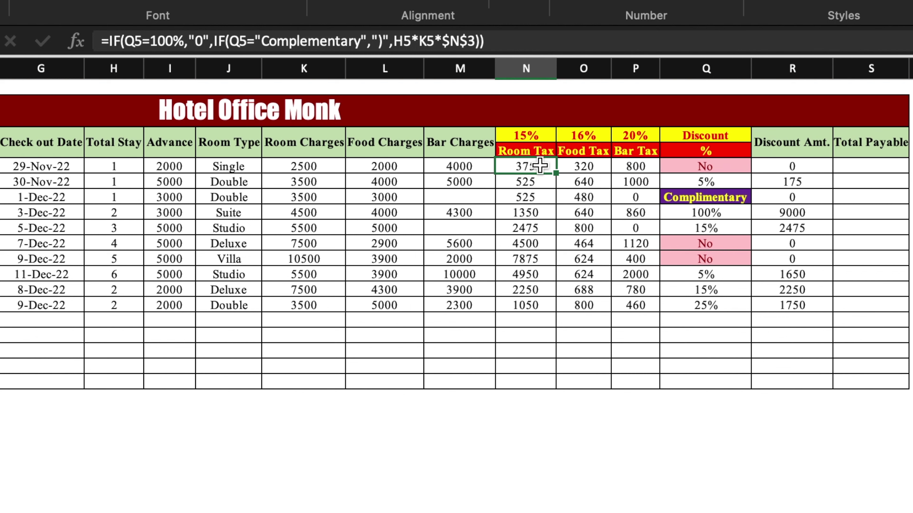
left_click_drag(556, 173, 553, 307)
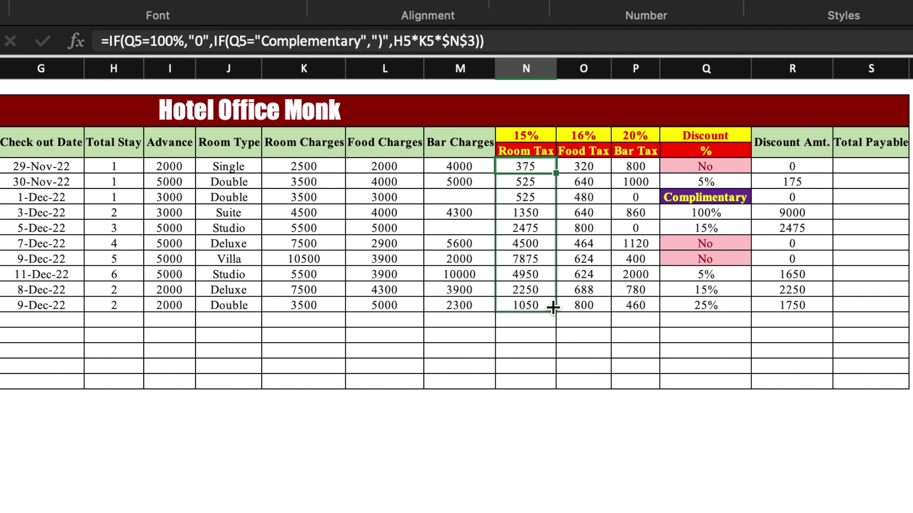
left_click(872, 166)
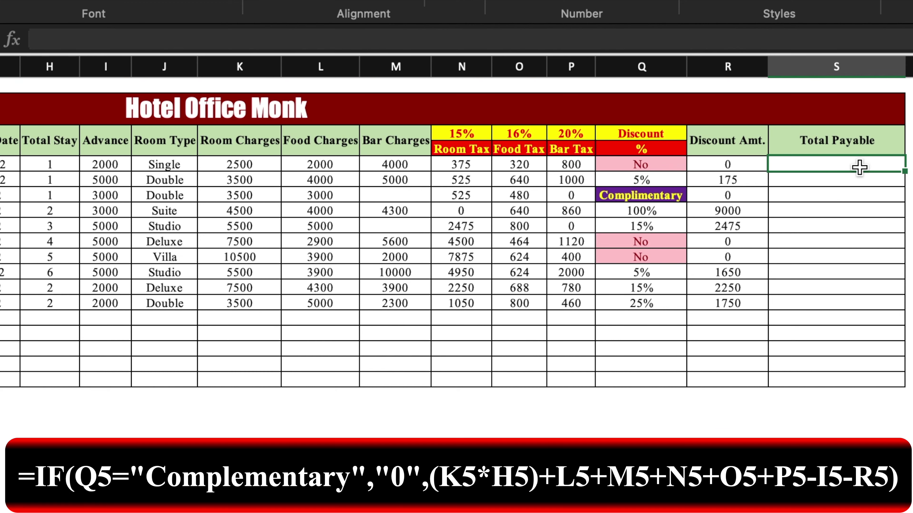
Step: Start S5 as =IF(Q5="Complementary","0",(K5*H5)+...) for the room charge
type("=if(")
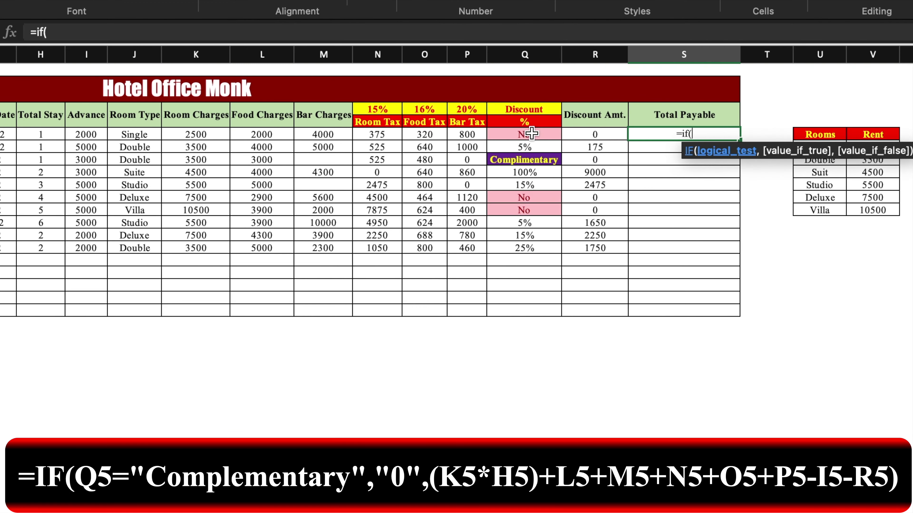
left_click(531, 134)
type("=")
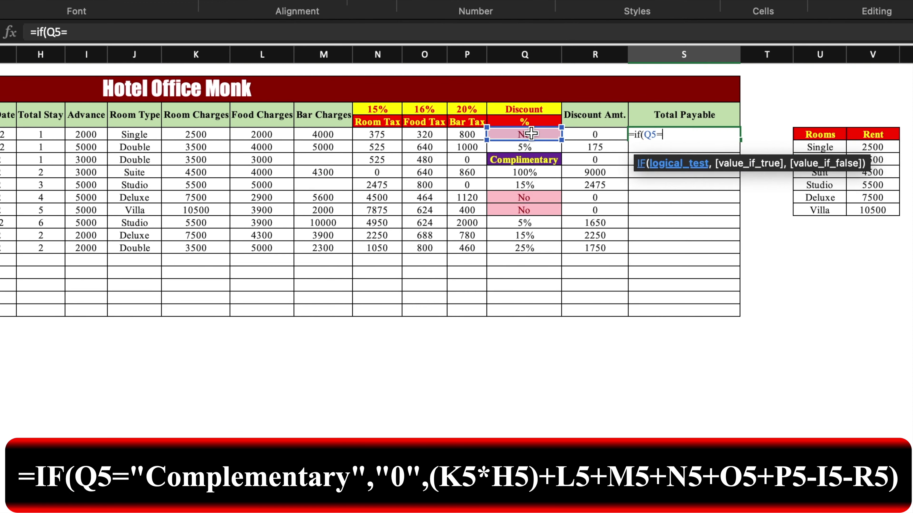
type("\"Complementary")
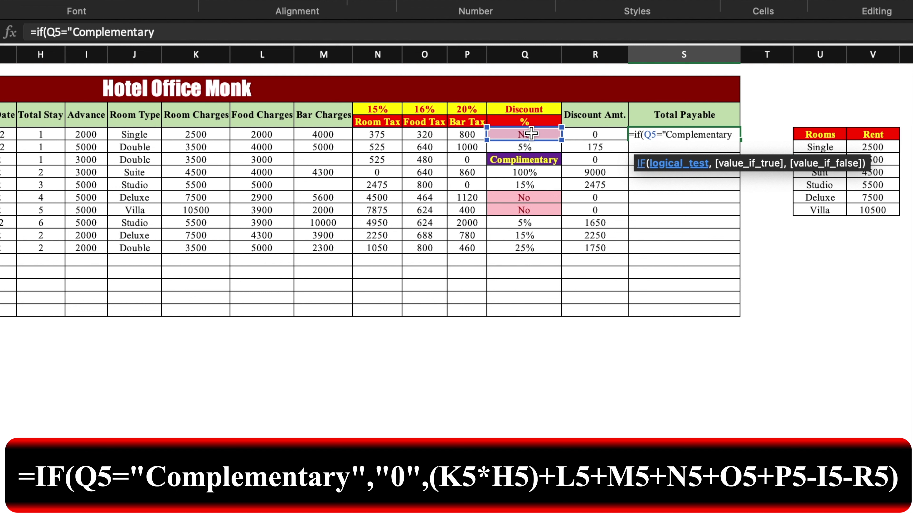
type("\",")
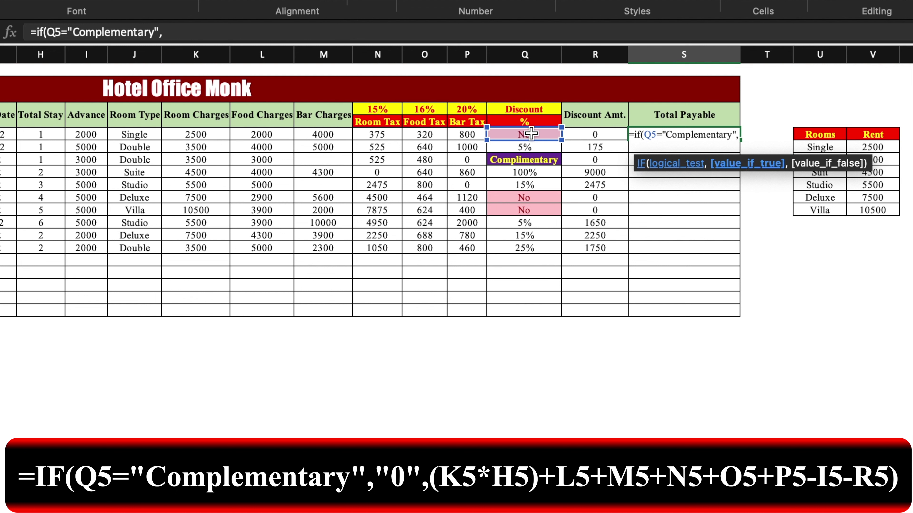
type("\"0")
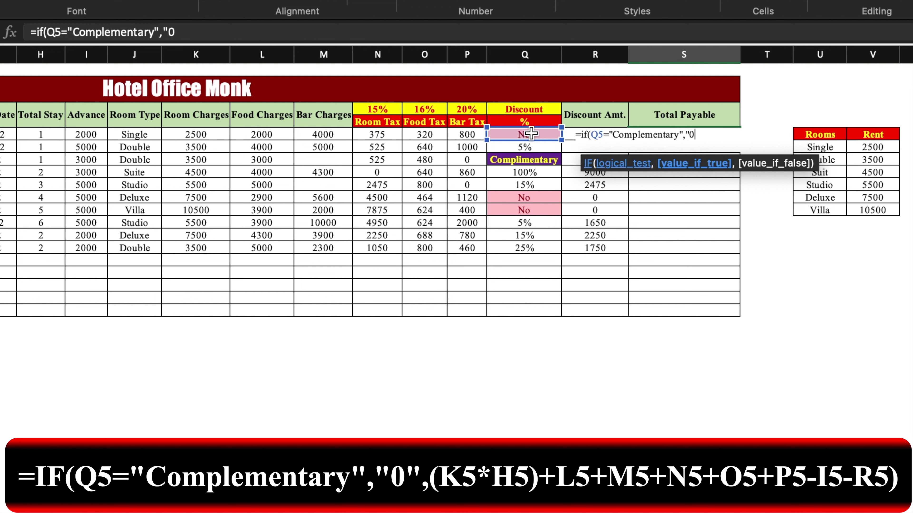
type("\",")
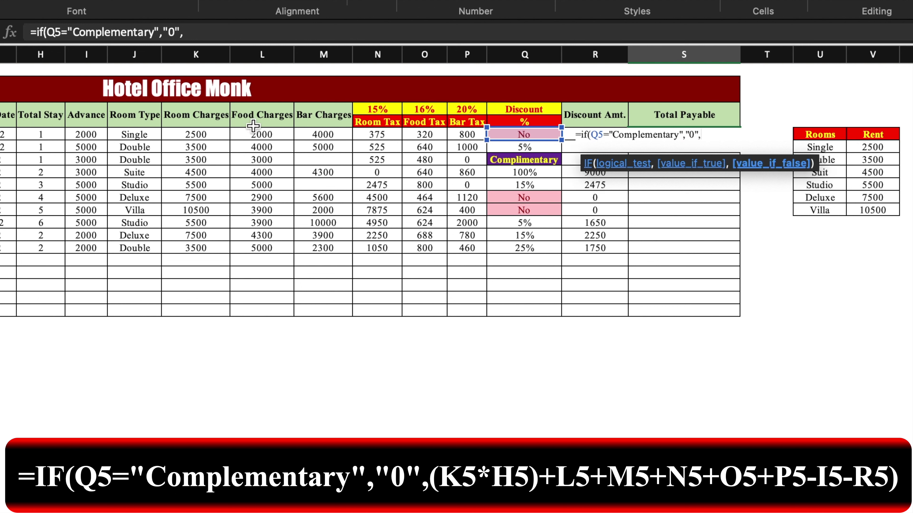
left_click(205, 135)
type("*")
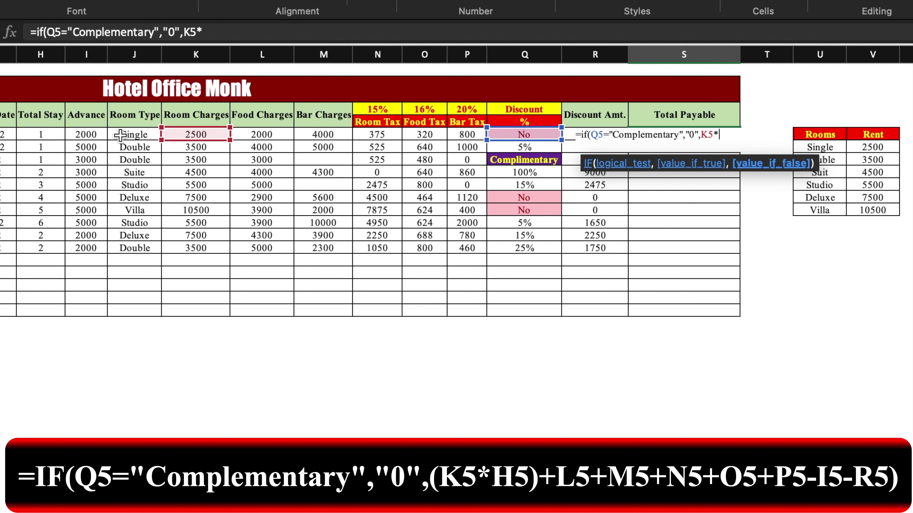
left_click(47, 134)
left_click(186, 33)
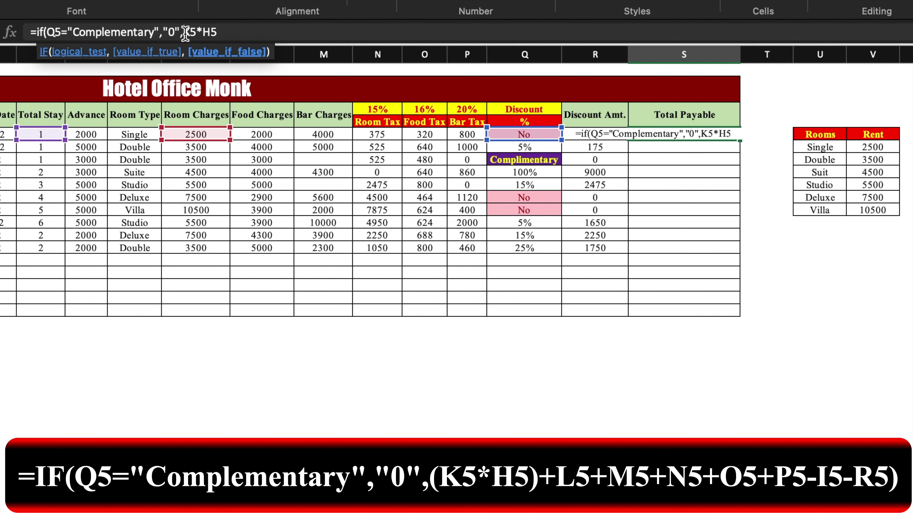
type("(")
left_click(243, 32)
type(")+")
Step: Add charges and taxes L5 through P5, subtract advance I5 and discount R5
left_click(284, 134)
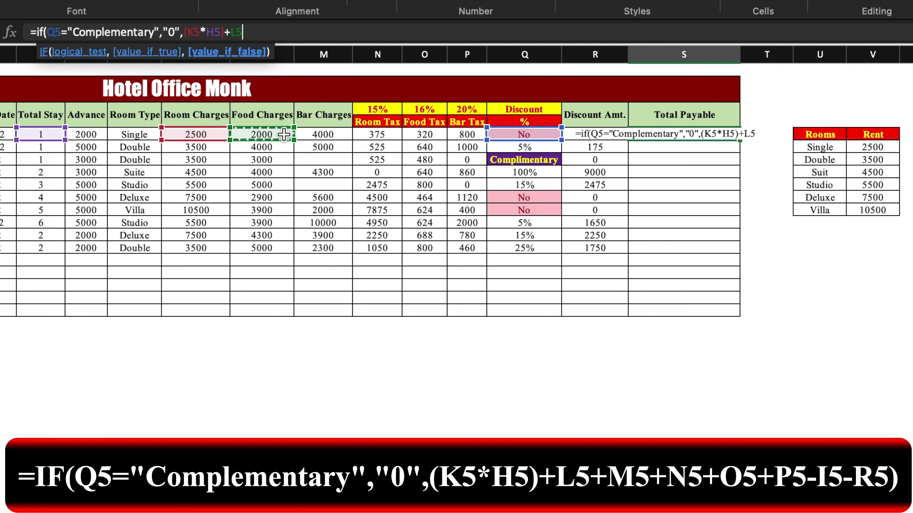
type("+")
left_click(321, 135)
type("+")
left_click(376, 135)
type("+")
left_click(433, 135)
type("+")
left_click(476, 135)
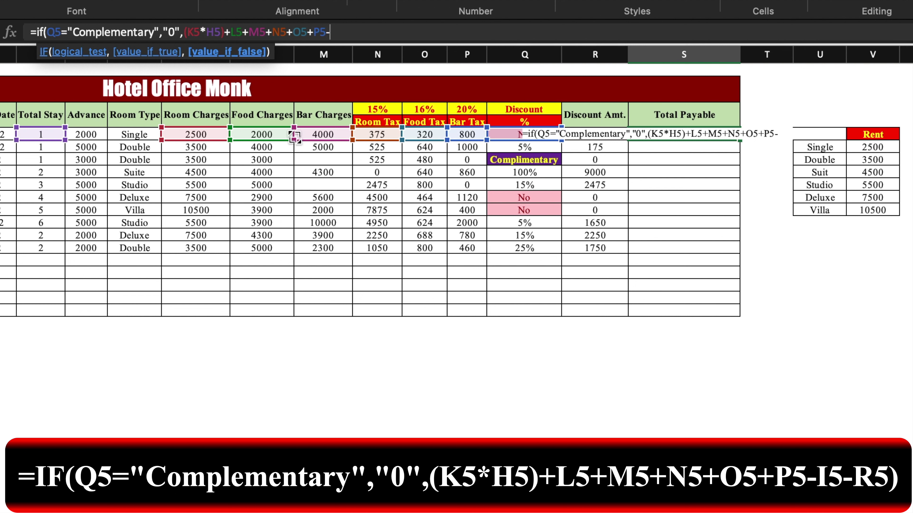
left_click(87, 135)
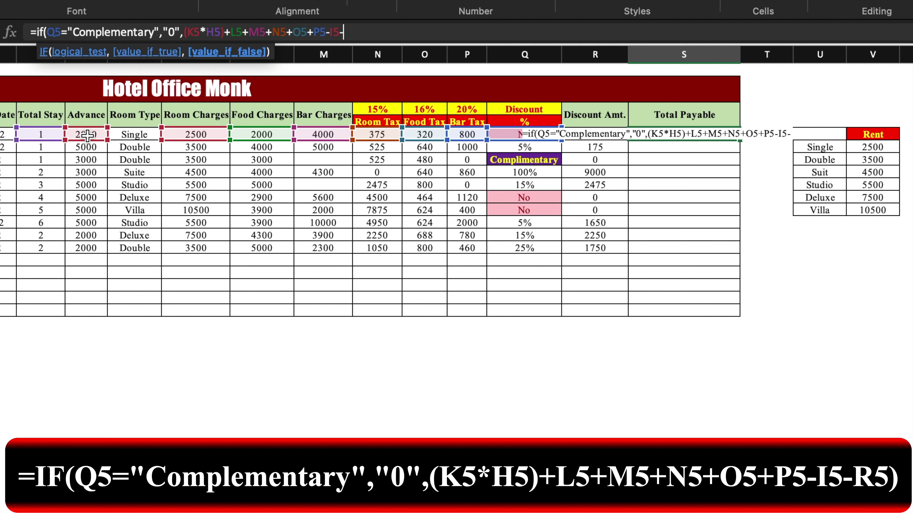
left_click(611, 148)
key("Up")
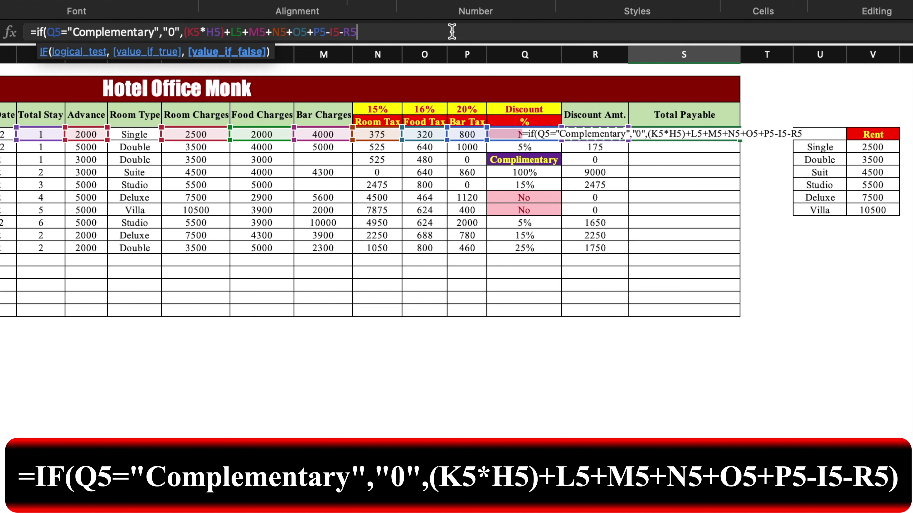
type(")")
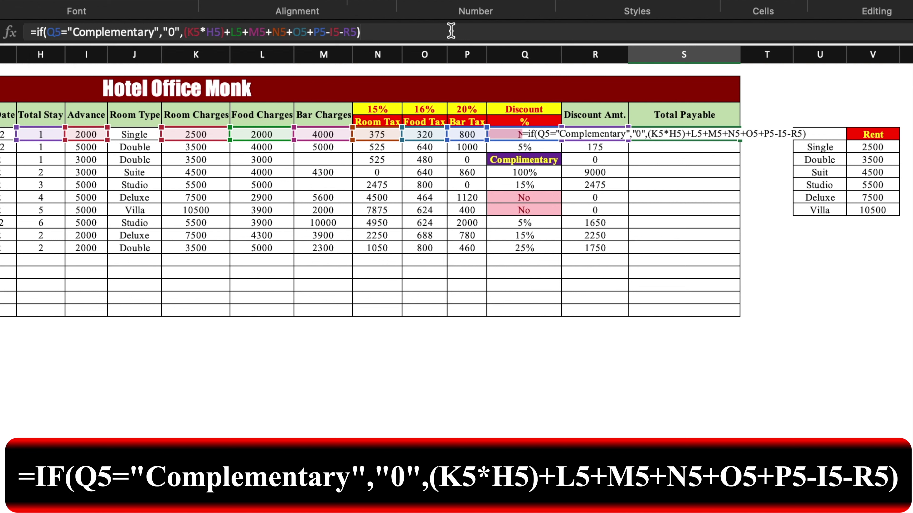
key("Return")
Step: Fill the Total Payable formula down to S14
left_click(729, 135)
left_click_drag(739, 141, 729, 249)
left_click(781, 282)
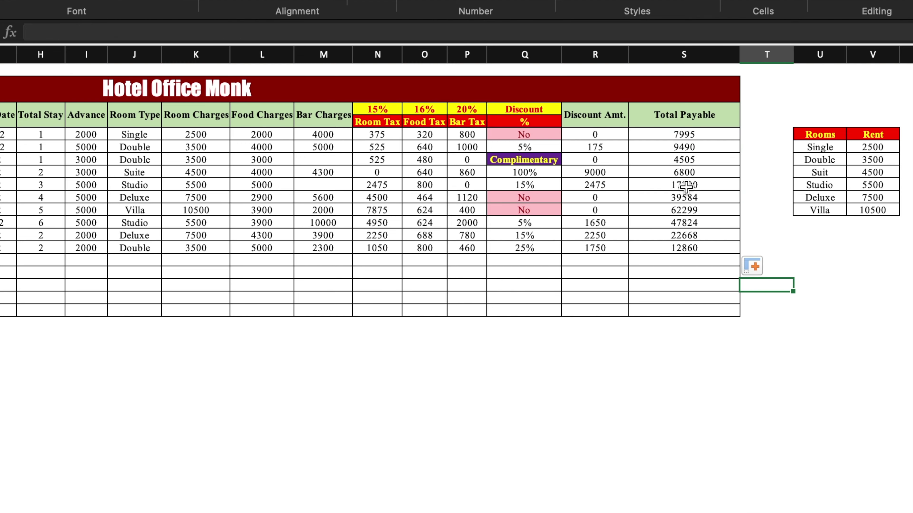
scroll(673, 151, "left", 5)
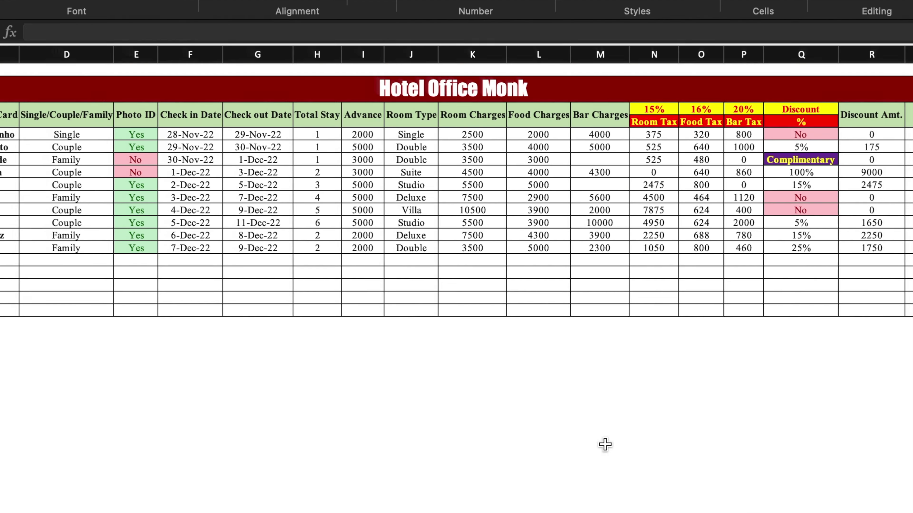